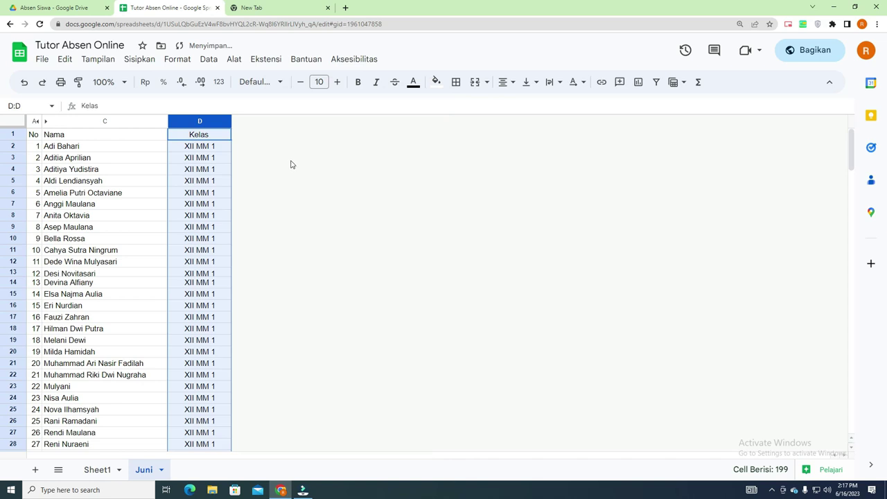
Center the header cells A1:D1 horizontally
left_click_drag(32, 136, 215, 137)
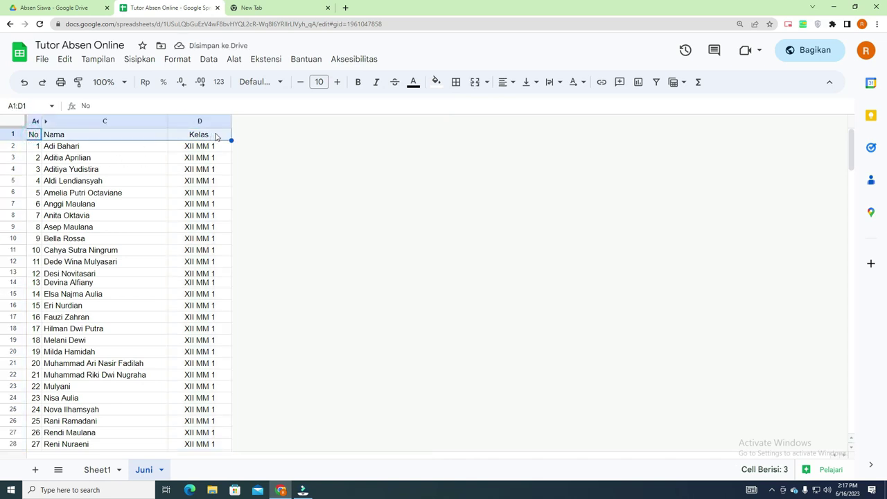
left_click(504, 83)
left_click(525, 104)
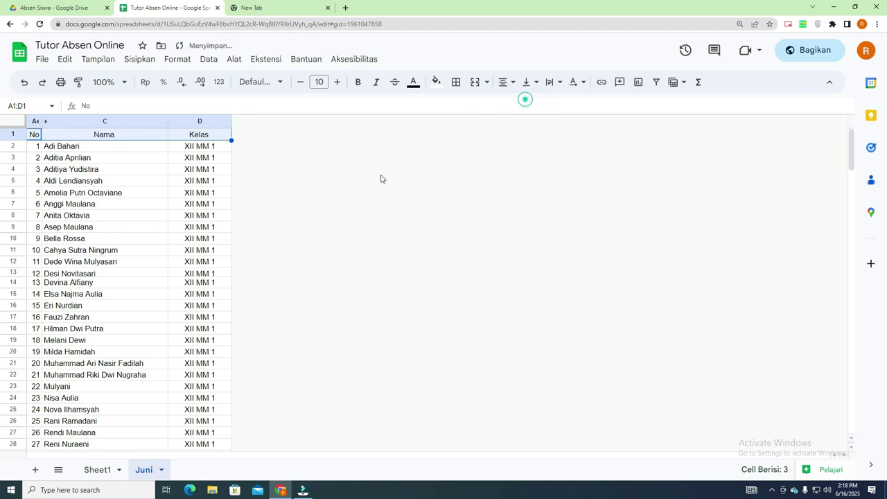
left_click(381, 174)
Unhide column B and fit its width to its contents
left_click(210, 122)
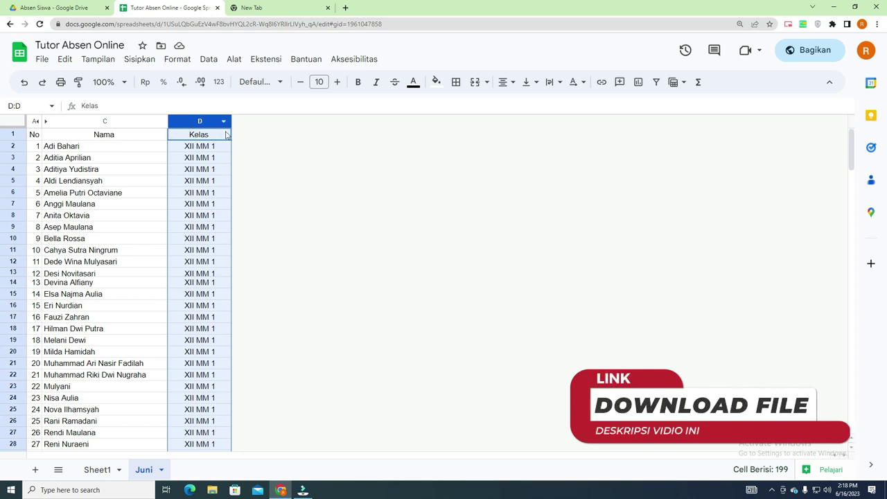
left_click(45, 121)
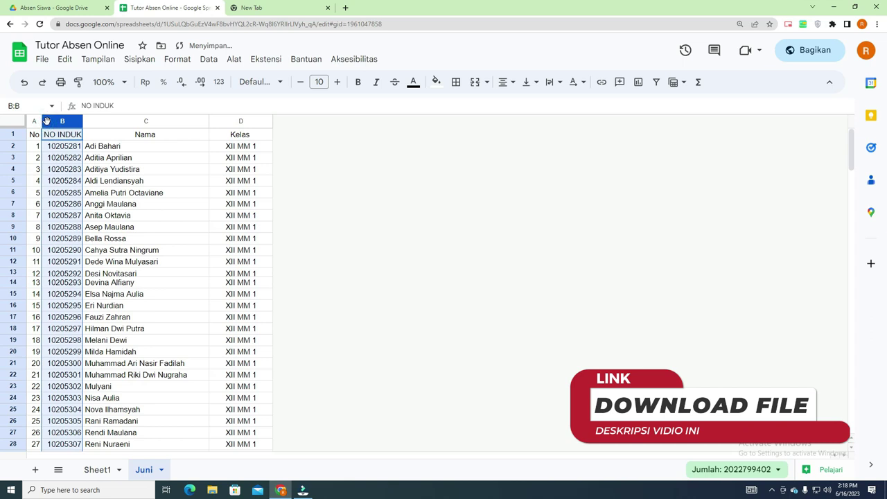
double_click(82, 122)
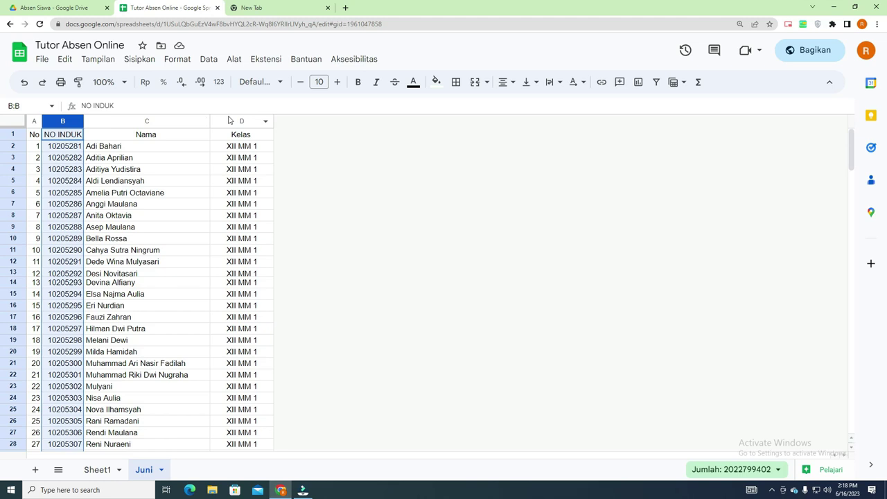
Change the header text in cell B1 to "No Induk"
left_click(111, 135)
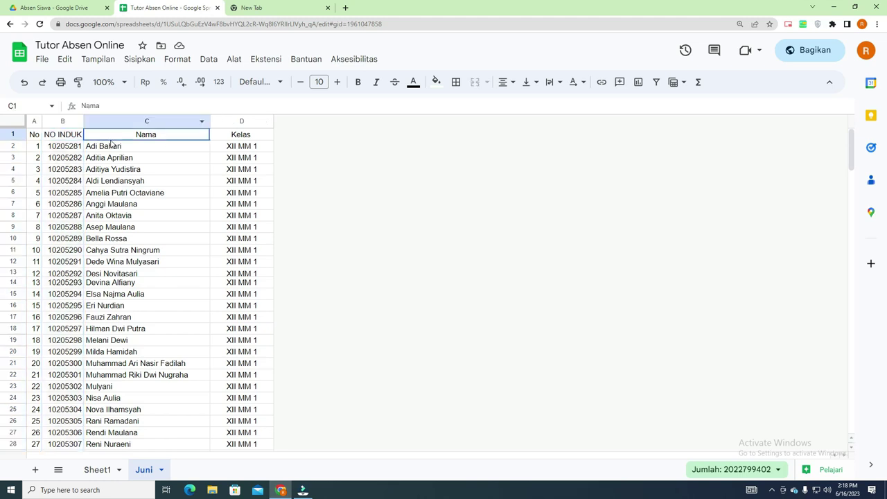
left_click(74, 138)
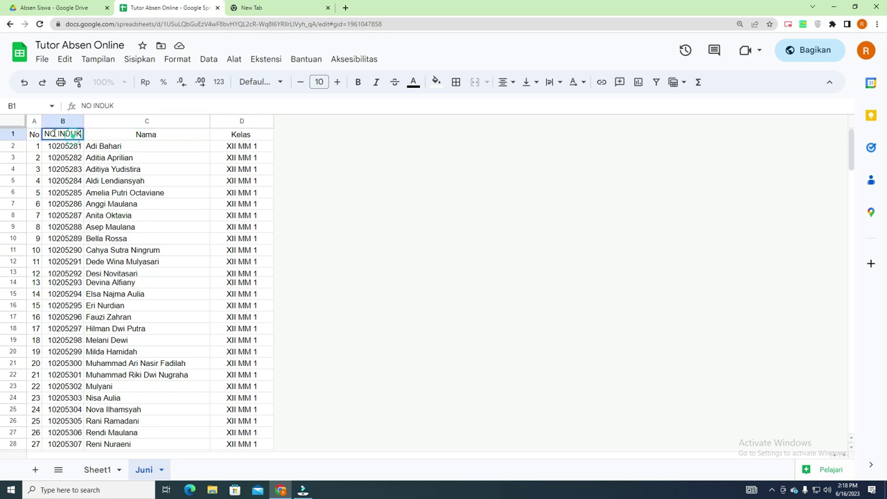
type("No")
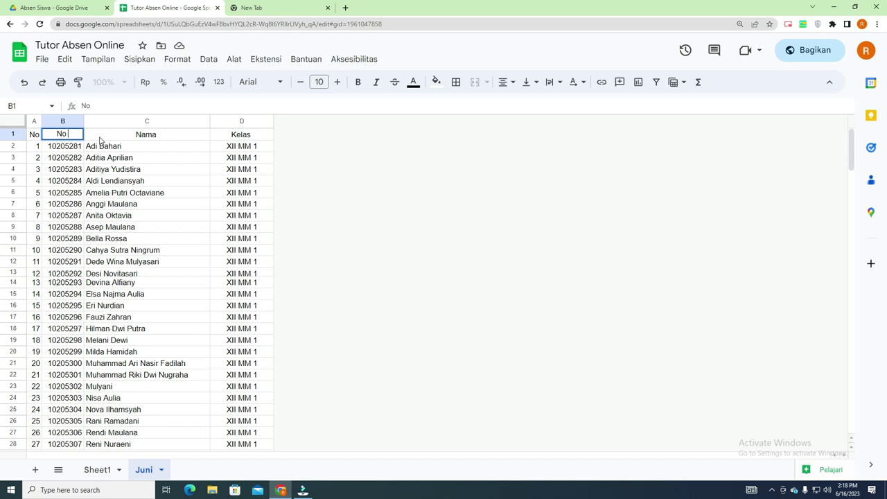
type(" Induk")
key("Return")
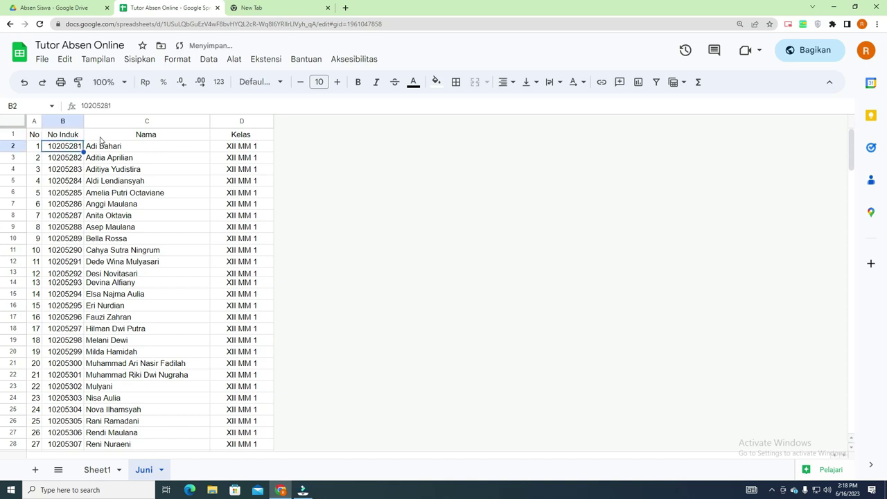
Insert four empty columns after the Kelas column, using columns A to D as the selection
left_click(33, 122)
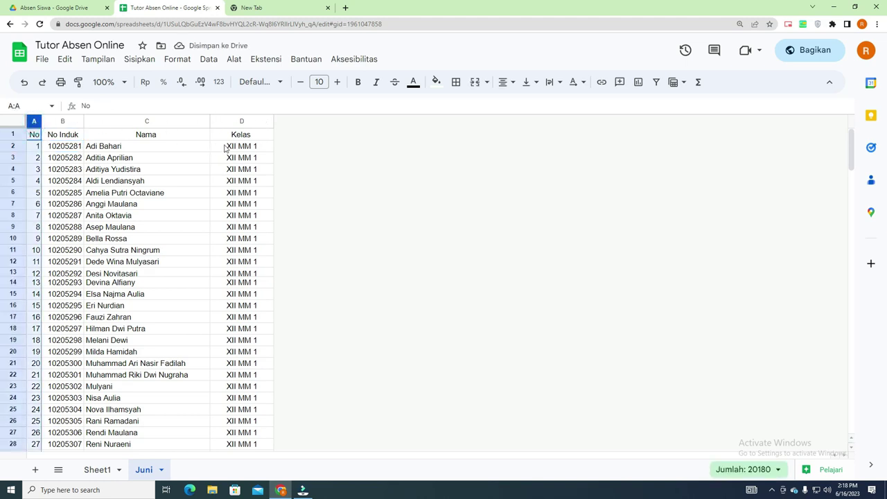
left_click(253, 121, "shift")
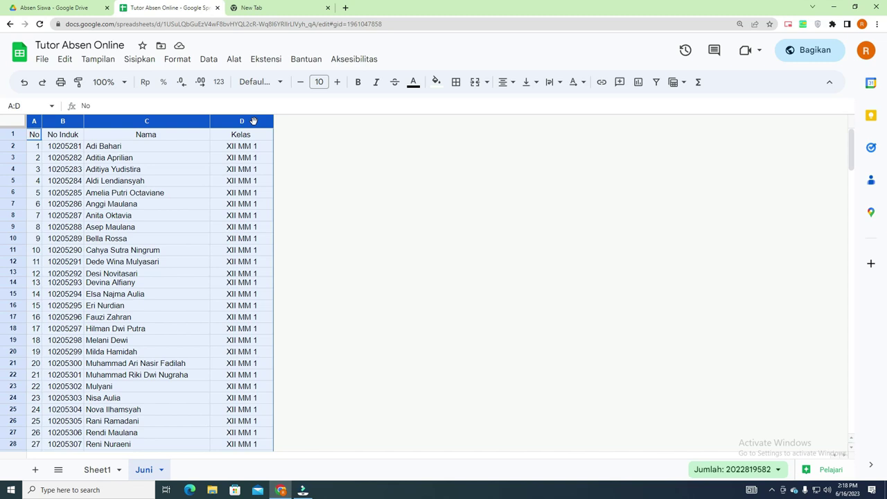
right_click(254, 124)
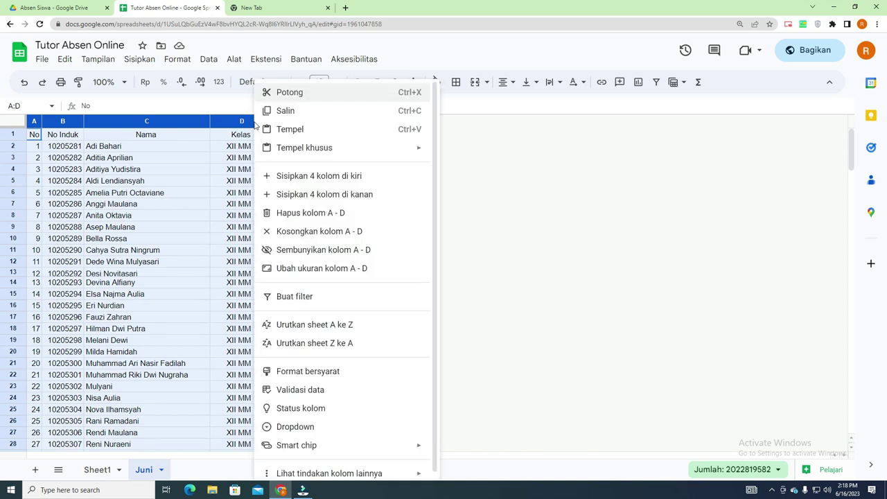
left_click(323, 195)
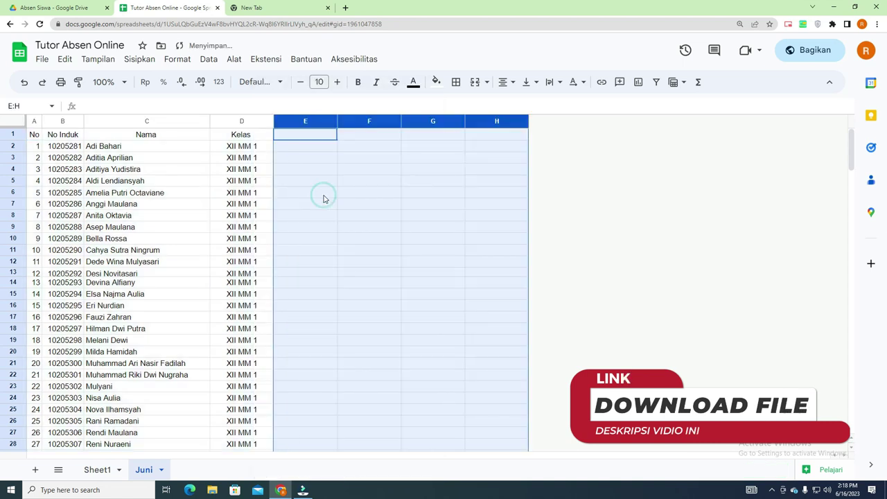
Select columns A to H and insert eight more columns after column H
left_click(34, 122)
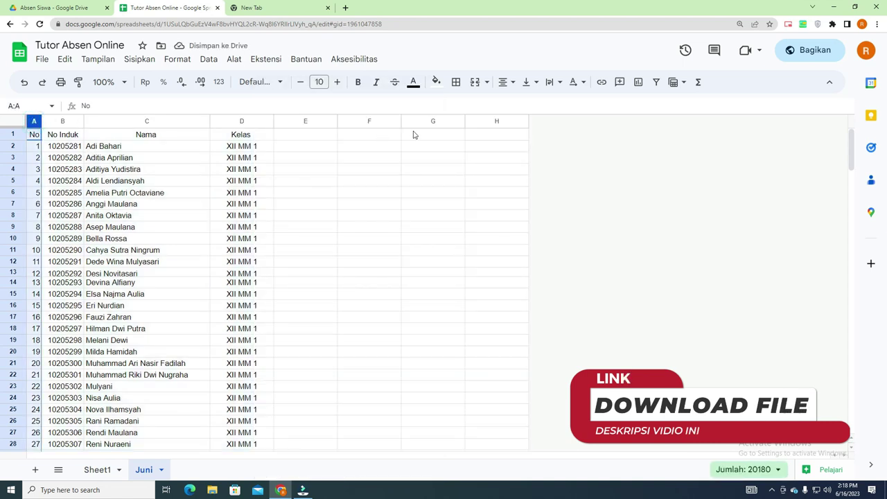
left_click(487, 121, "shift")
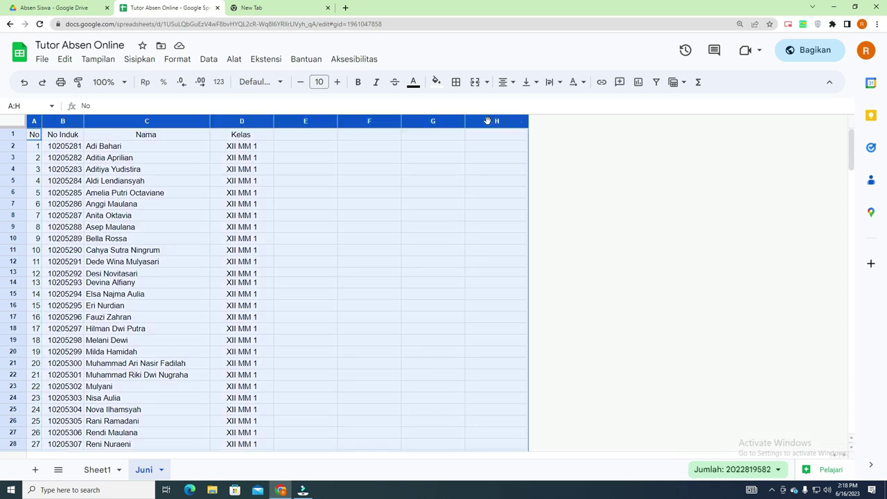
right_click(487, 121)
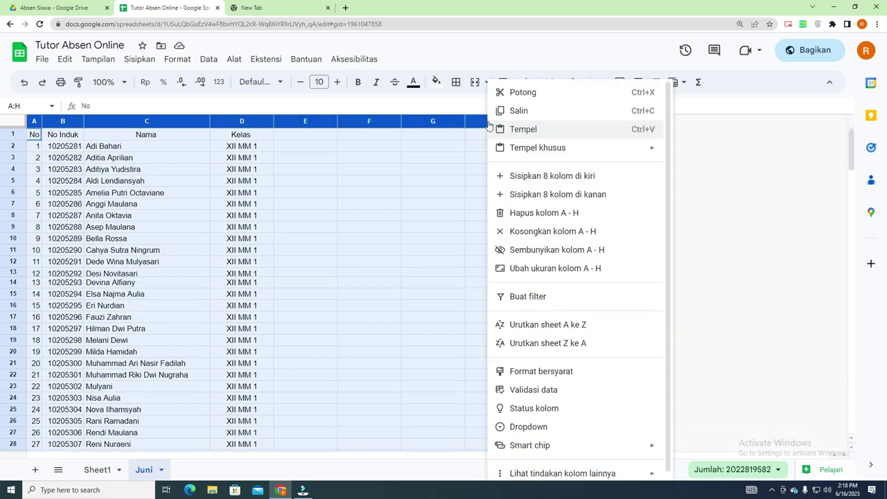
left_click(537, 196)
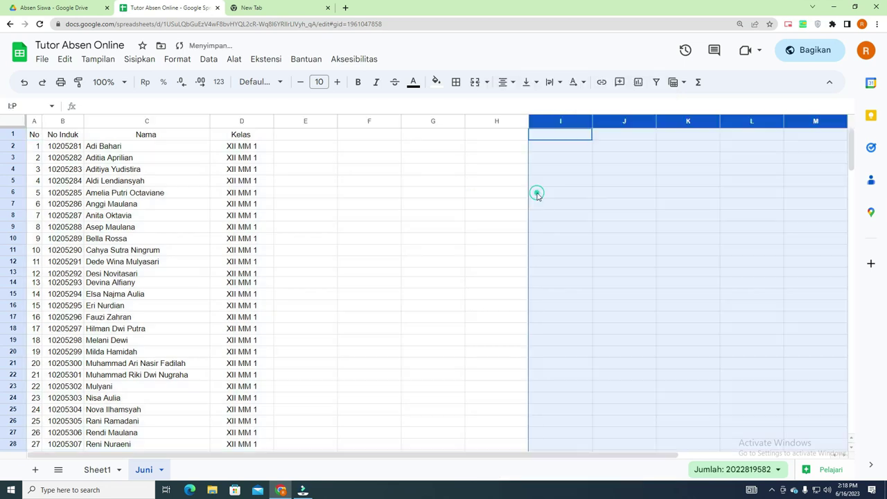
Select columns A to P and insert 16 more columns after column P
left_click(33, 121)
left_click_drag(670, 454, 835, 454)
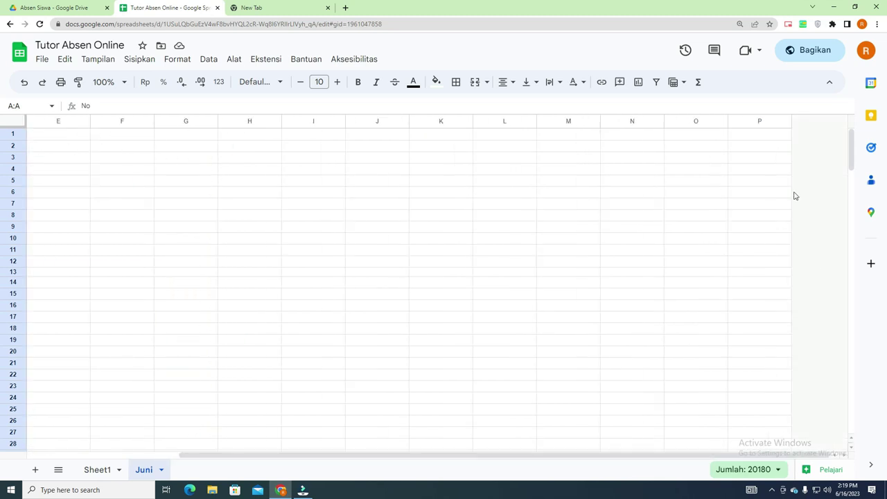
left_click(758, 120, "shift")
right_click(759, 123)
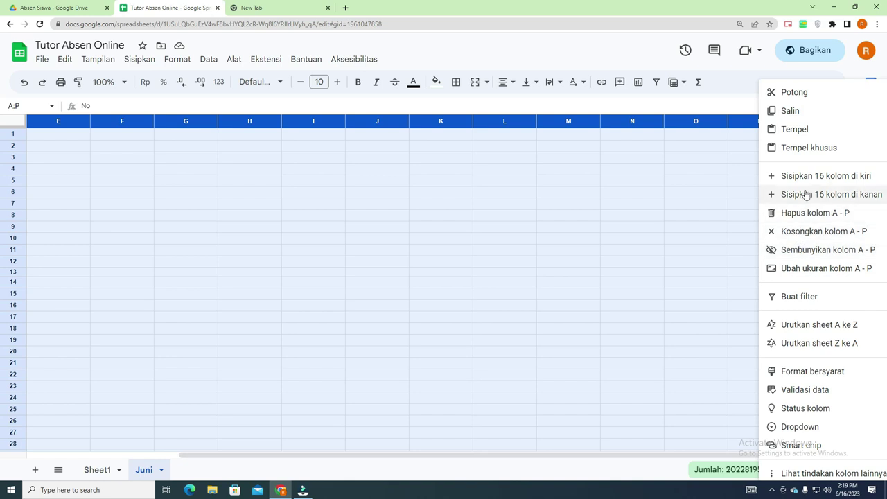
left_click(806, 195)
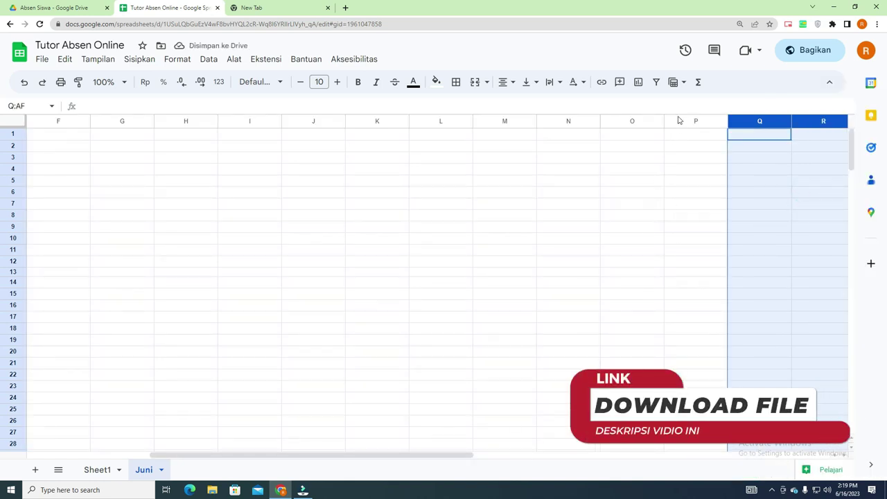
left_click(381, 194)
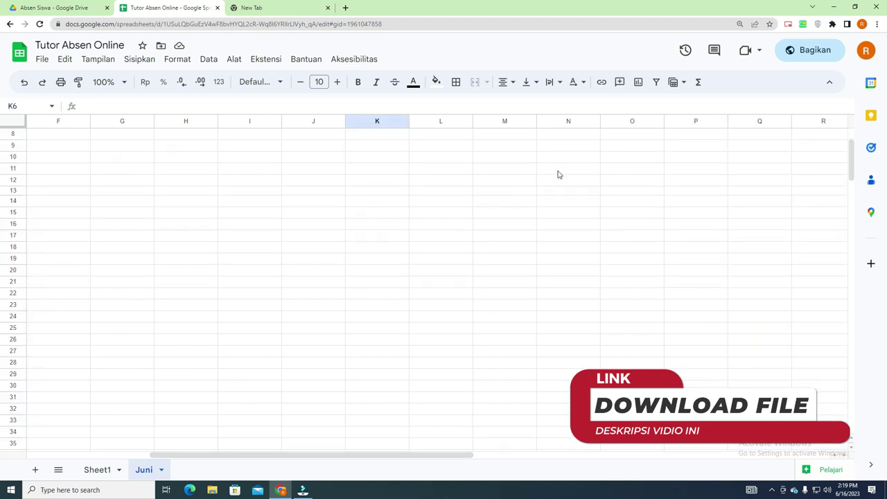
Check the June 2023 calendar and enter the date 01/06/2023 as the header in cell E1
scroll(315, 455, "left", 5)
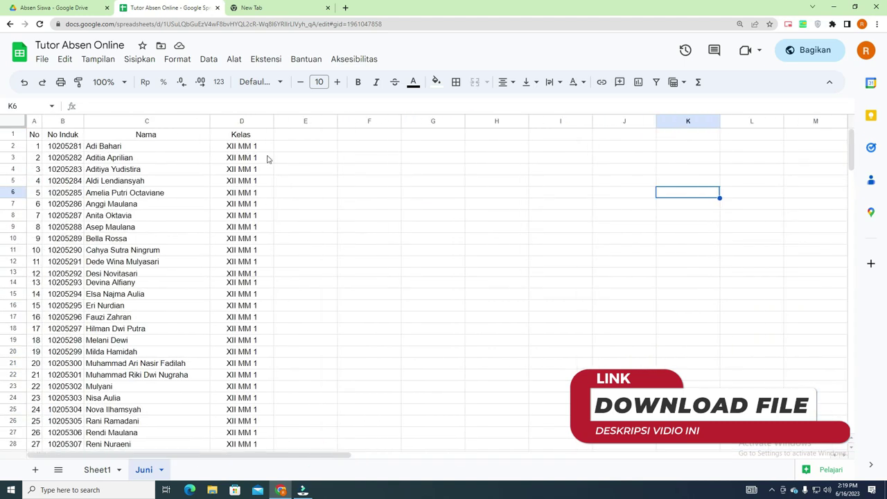
double_click(295, 133)
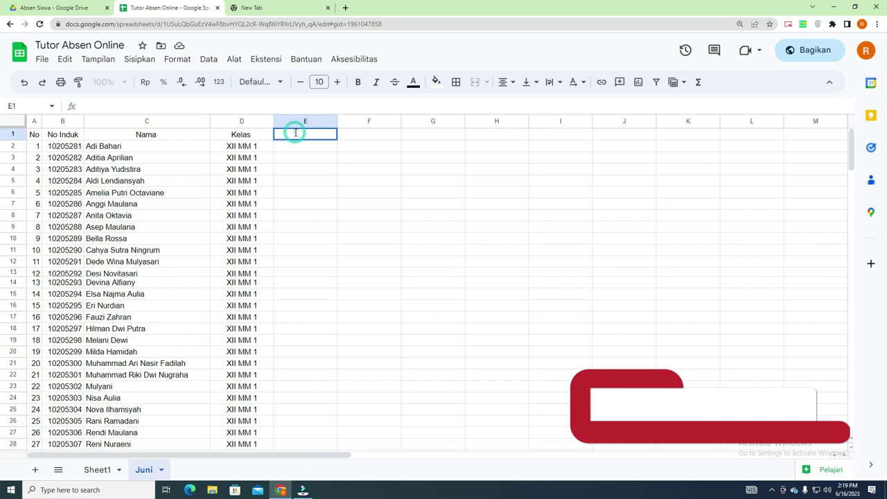
left_click(847, 489)
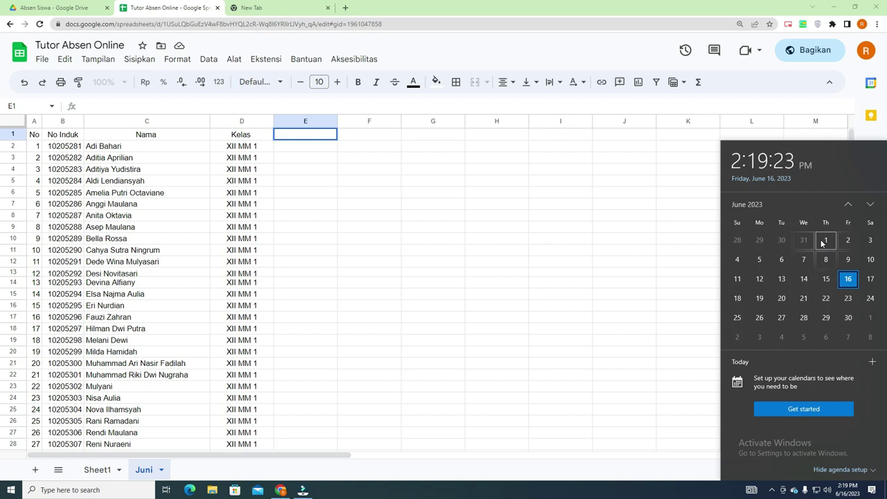
left_click(297, 134)
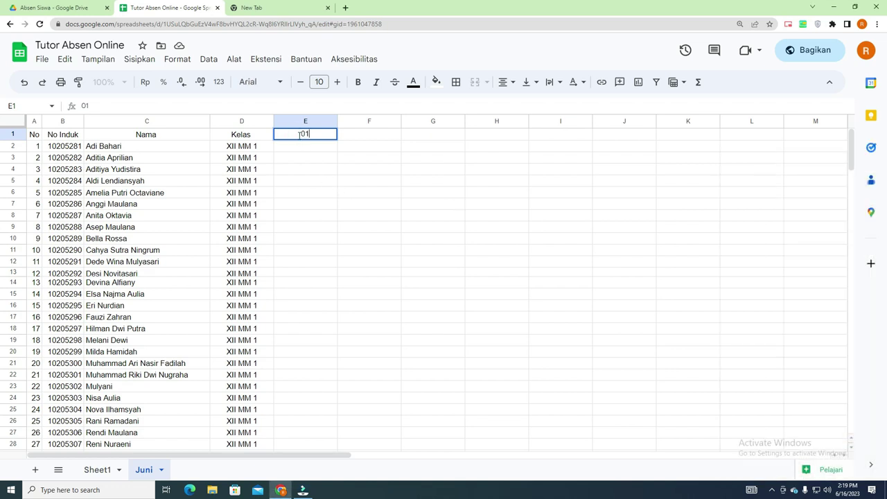
type("01/06/2023")
key("Return")
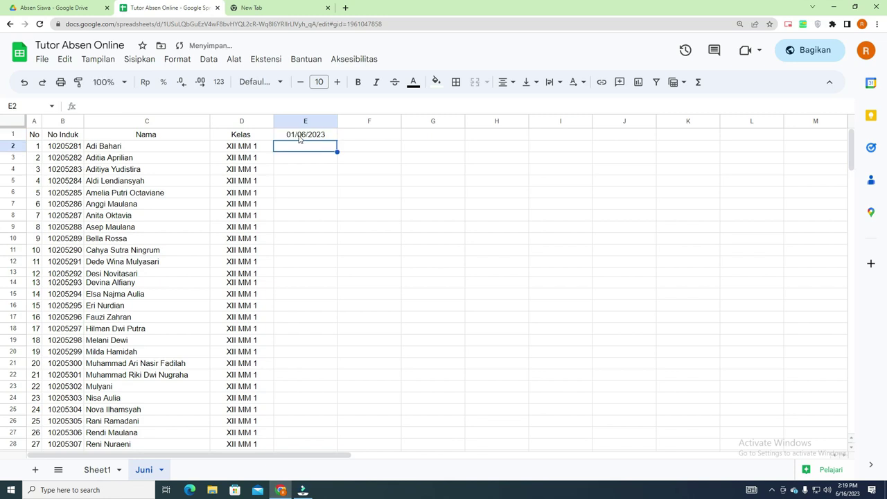
Apply the custom number format dd/MM to the date in E1 and fit column E's width to its content
left_click(299, 137)
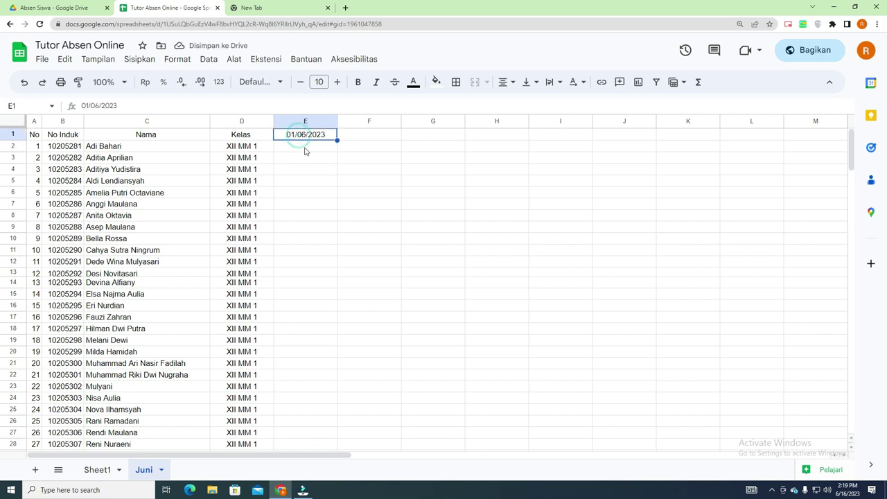
left_click(220, 83)
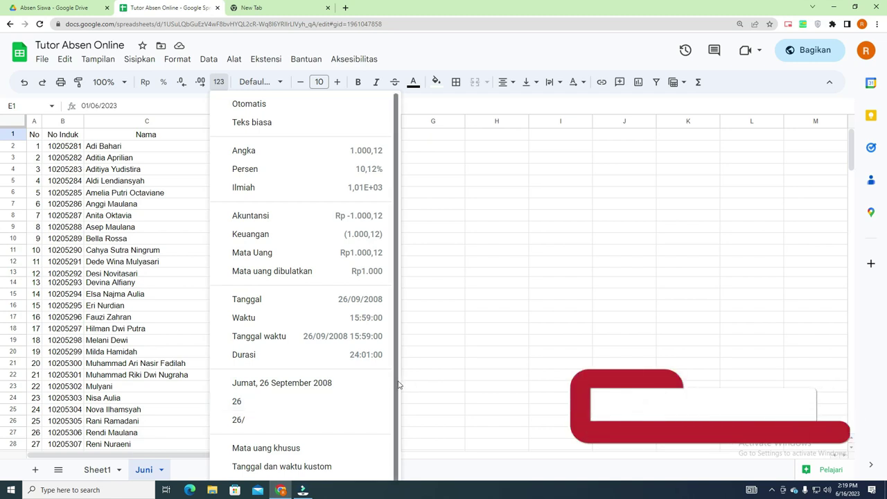
left_click_drag(395, 376, 218, 439)
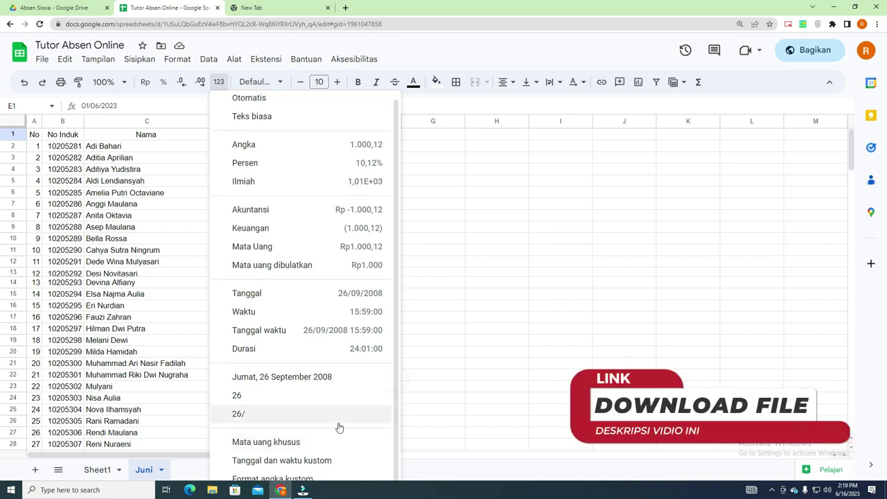
left_click(321, 476)
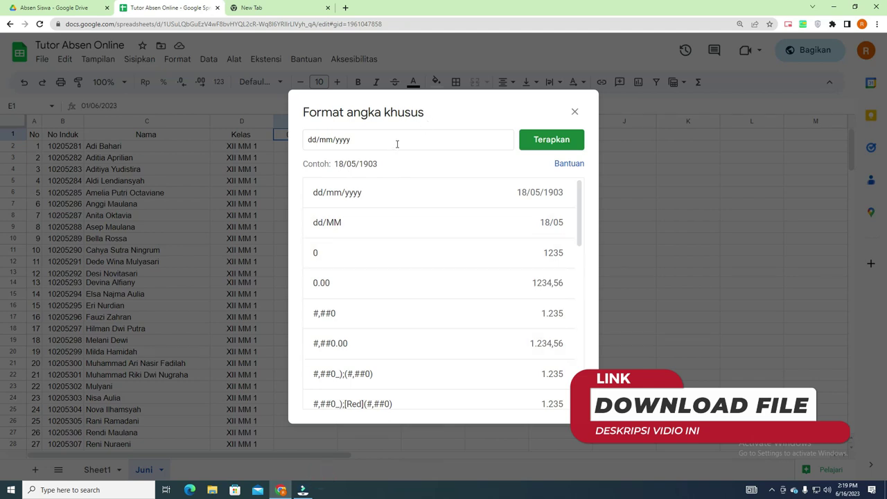
left_click(340, 223)
left_click(544, 140)
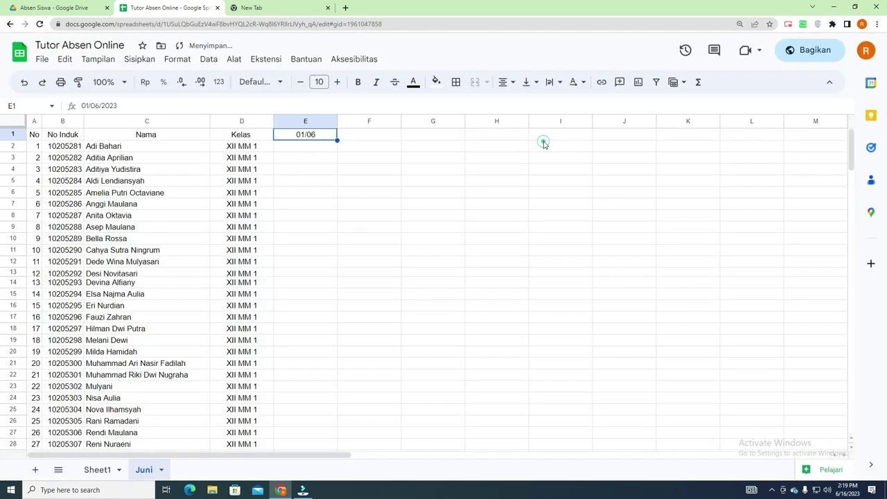
double_click(335, 121)
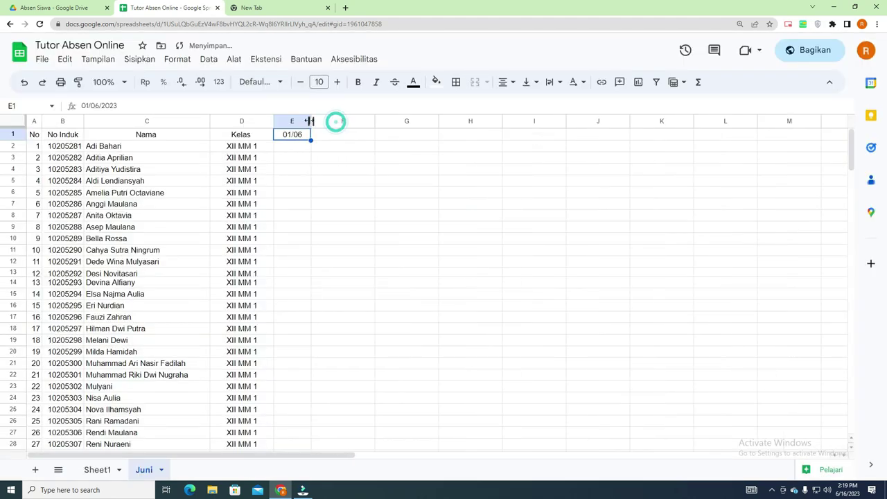
Fill the date series from E1 across row 1 through column AF, ending at 28/06
left_click_drag(310, 139, 627, 139)
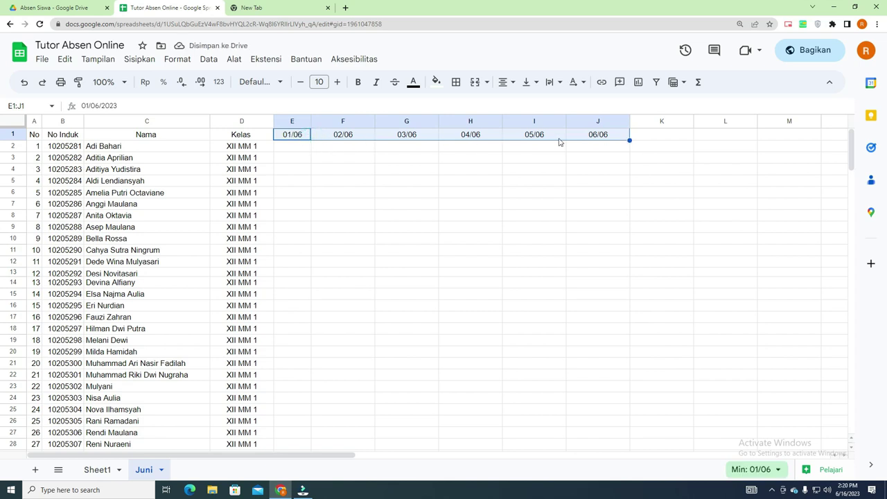
left_click_drag(630, 139, 762, 128)
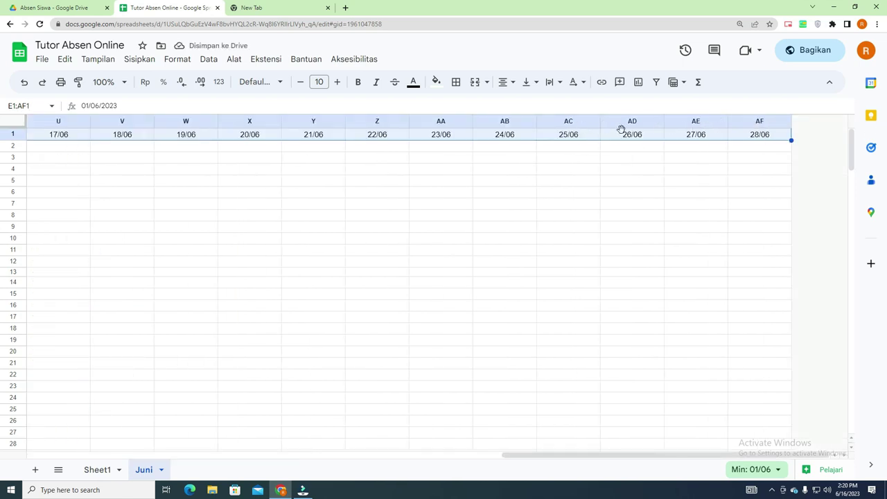
Insert three columns after column AF, using the selected columns AD to AF as the count
left_click(630, 123)
left_click(746, 122, "shift")
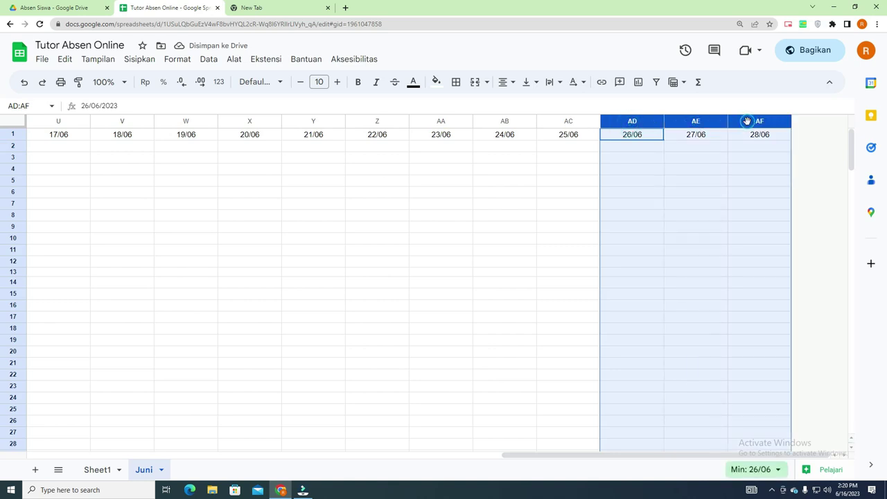
right_click(747, 121)
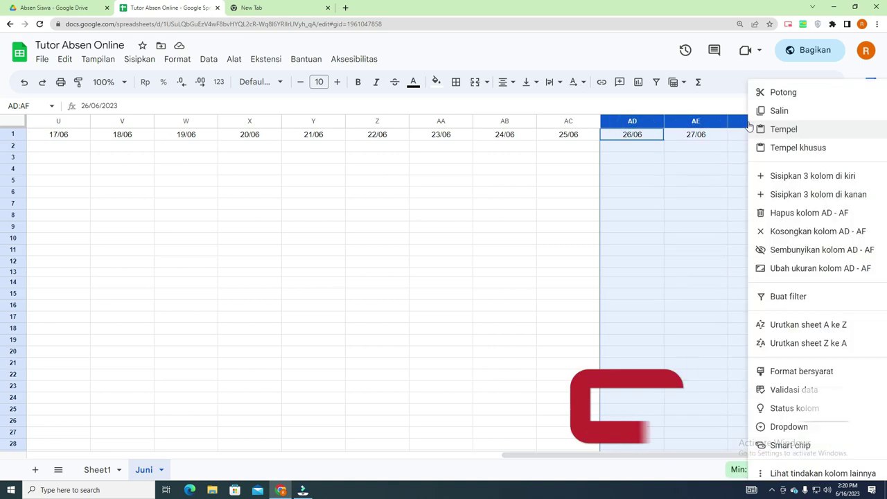
left_click(790, 194)
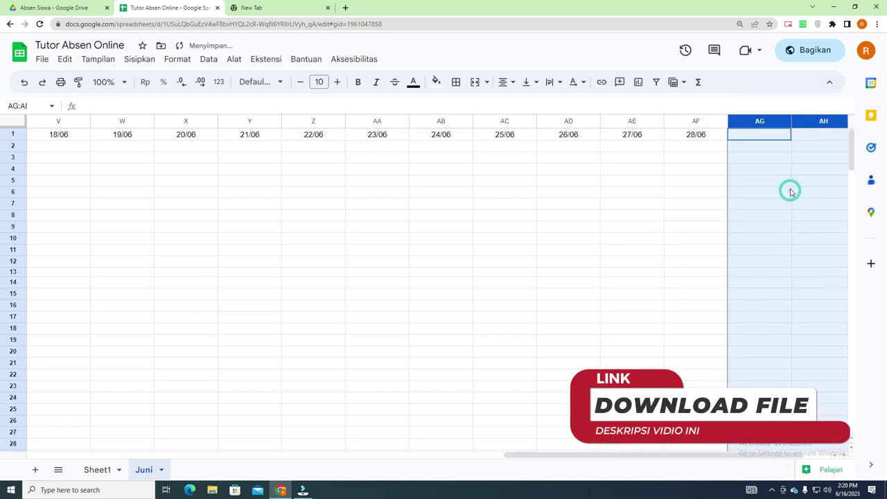
Extend the date series from AF1 up to 30/06 in AH1 and clear the surplus July date in AI1
left_click(696, 135)
left_click_drag(728, 140, 807, 147)
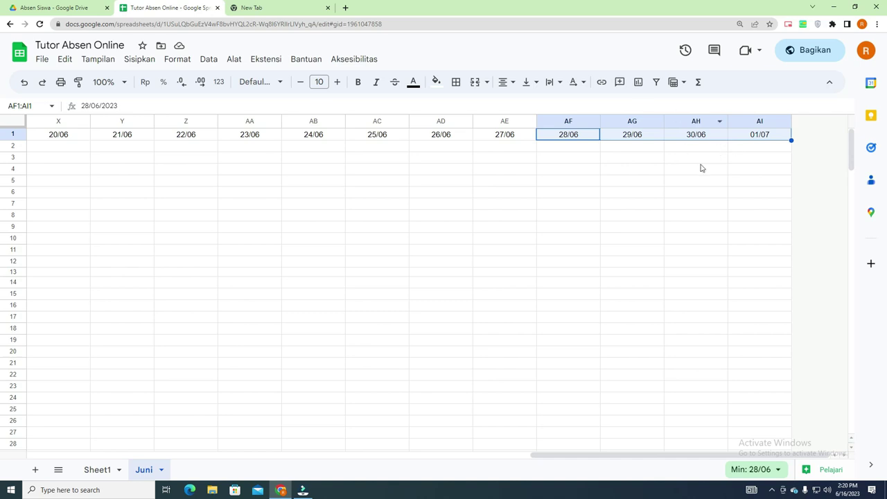
left_click(699, 166)
left_click(752, 134)
key("Delete")
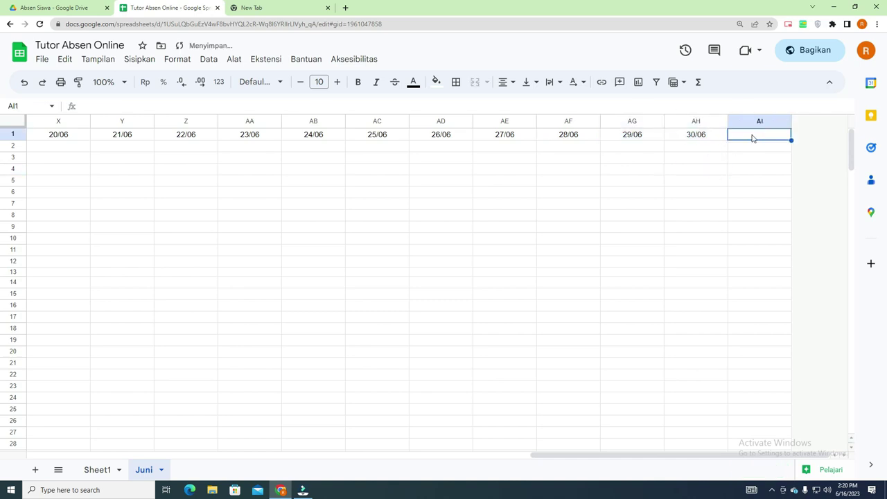
Select all the June date columns from E through AH
left_click(702, 122)
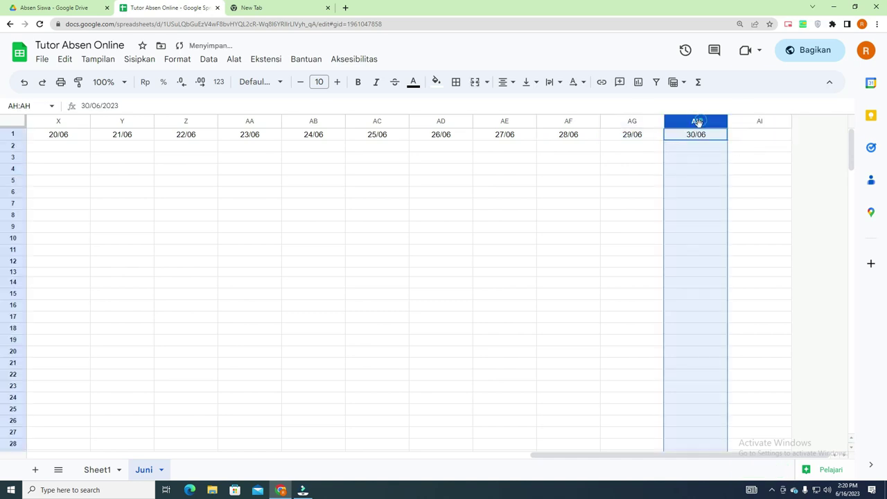
left_click_drag(670, 458, 198, 461)
left_click(291, 122)
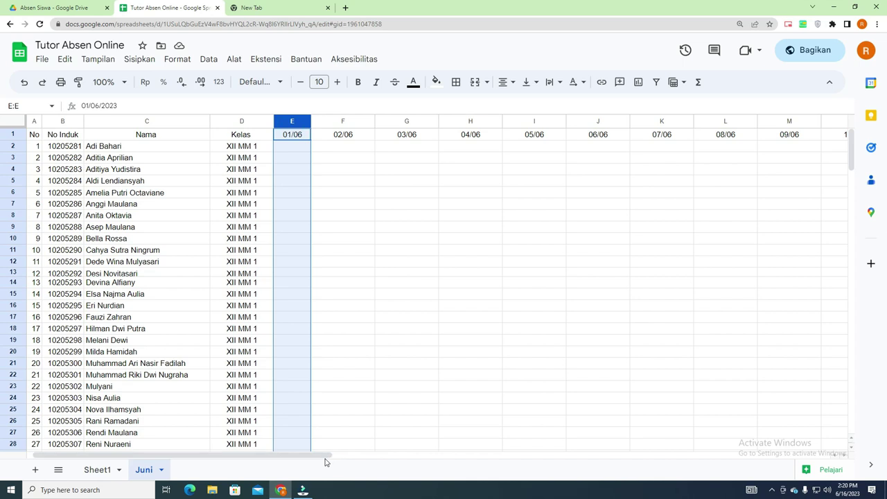
left_click_drag(323, 457, 825, 394)
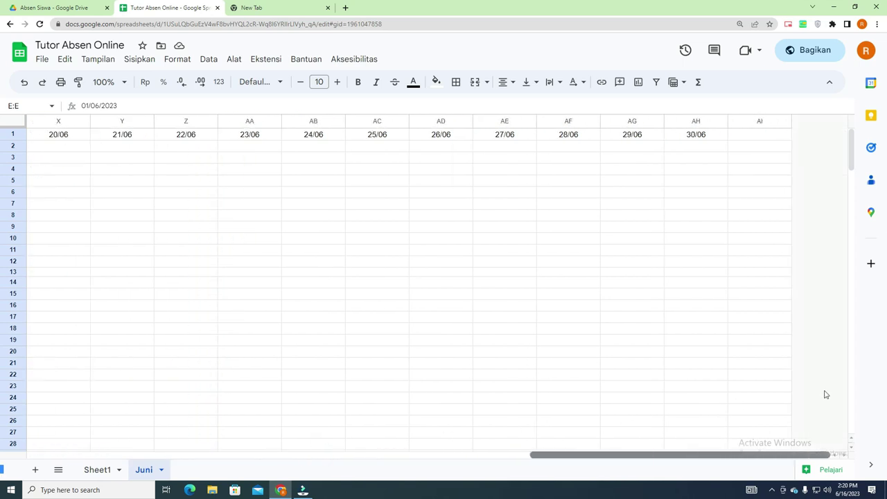
left_click(691, 123, "shift")
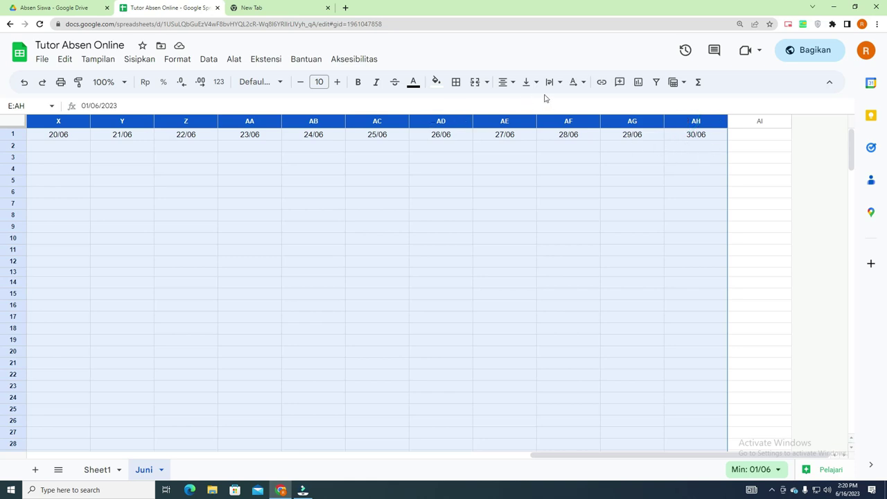
Try stacking the text in columns E to AH vertically, and tilt it up at 45° instead
left_click(574, 83)
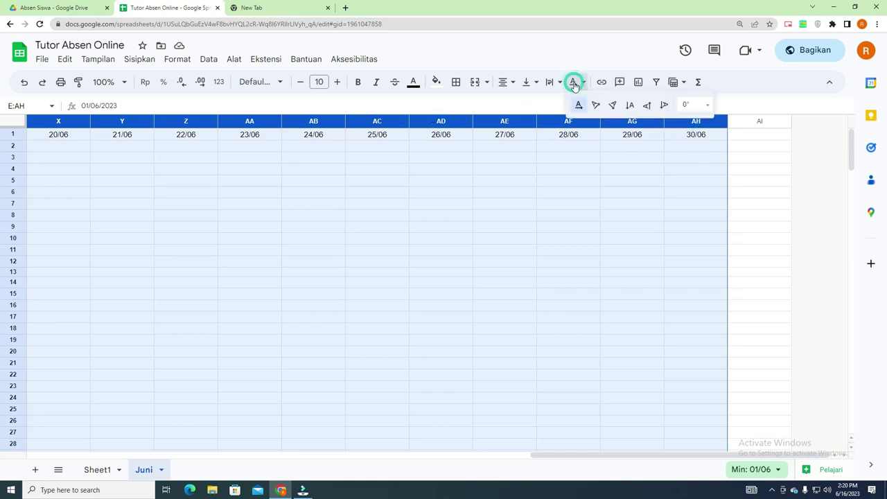
left_click(630, 105)
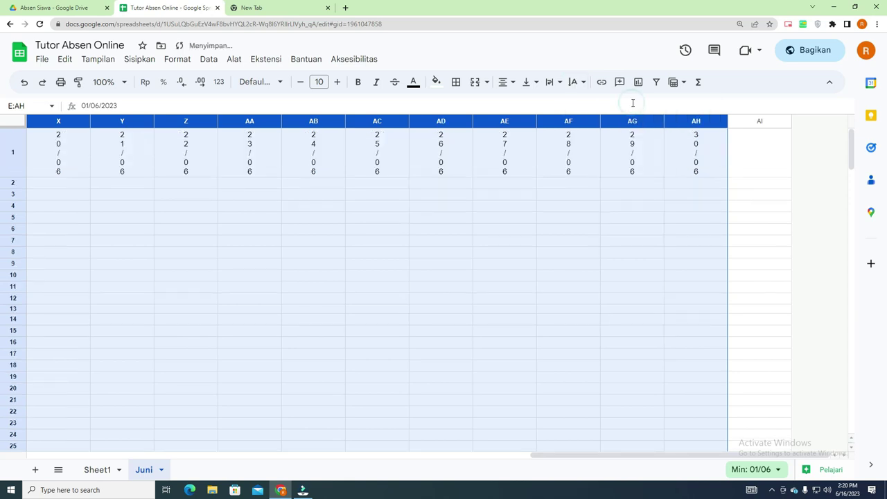
left_click(579, 83)
left_click(597, 102)
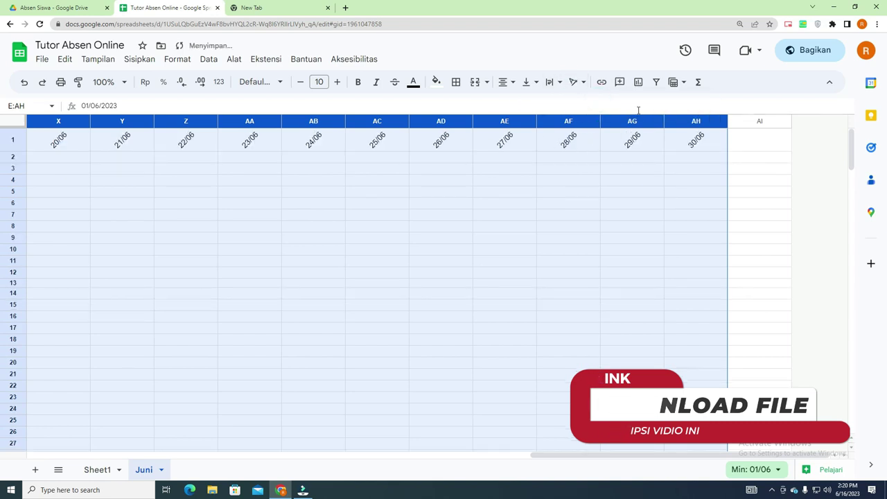
Resize columns E to AH to fit their tilted date headers
right_click(676, 126)
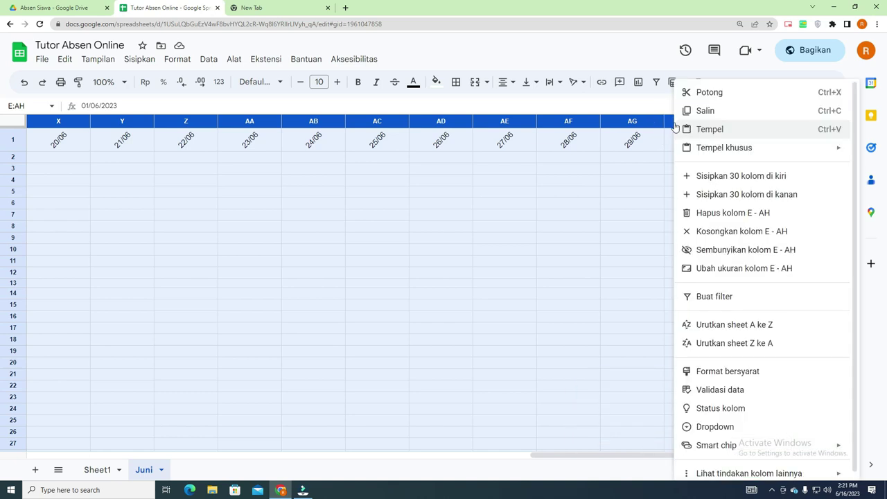
left_click(739, 270)
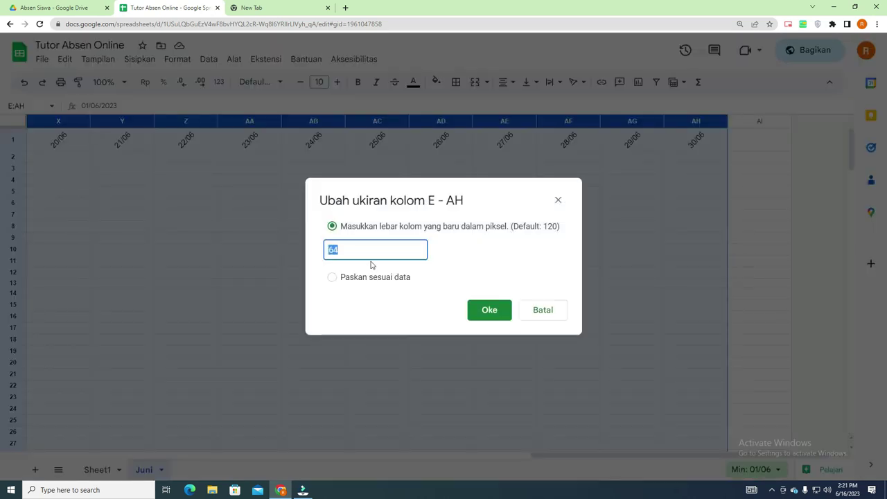
left_click(333, 278)
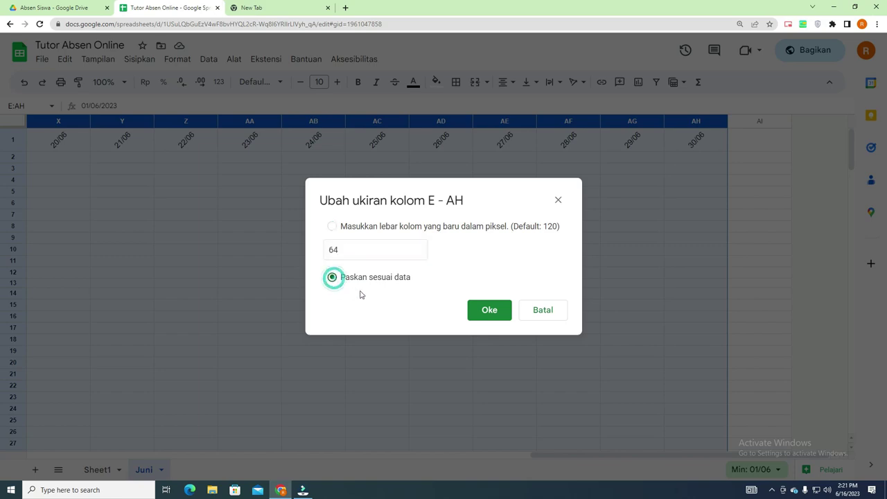
left_click(489, 311)
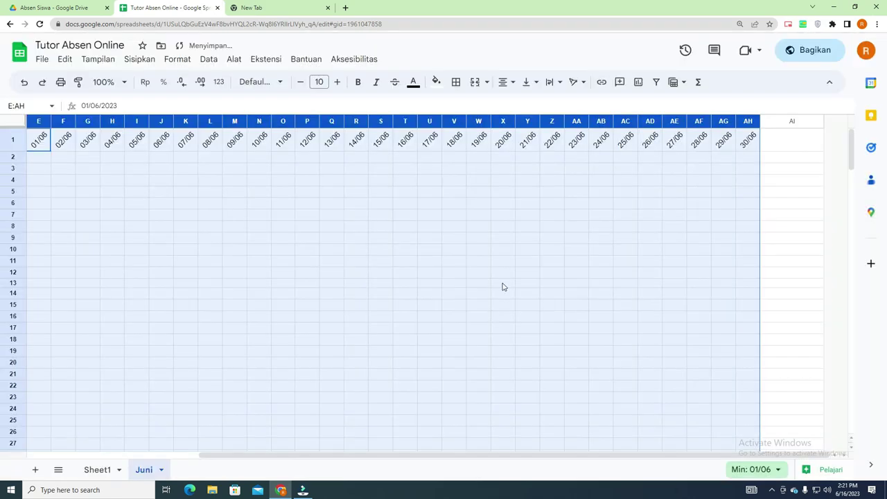
Try vertical stacking again on the text of the narrowed date columns E to AH
left_click_drag(714, 455, 679, 454)
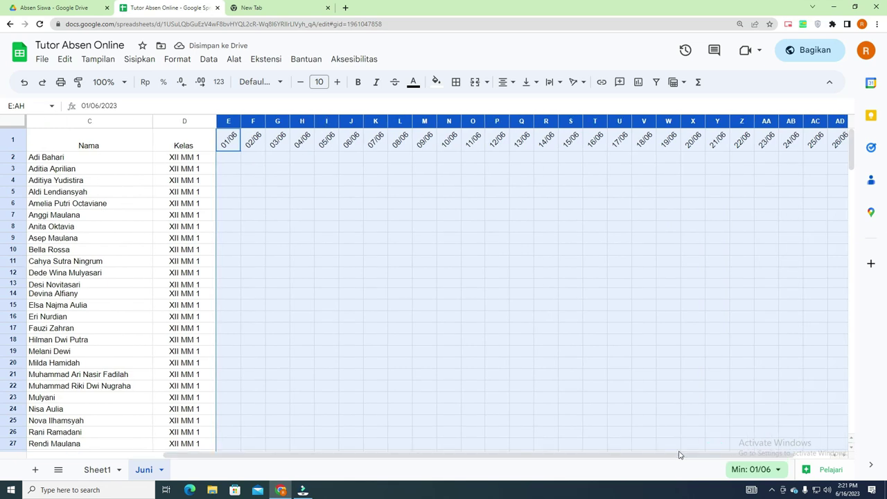
left_click(580, 87)
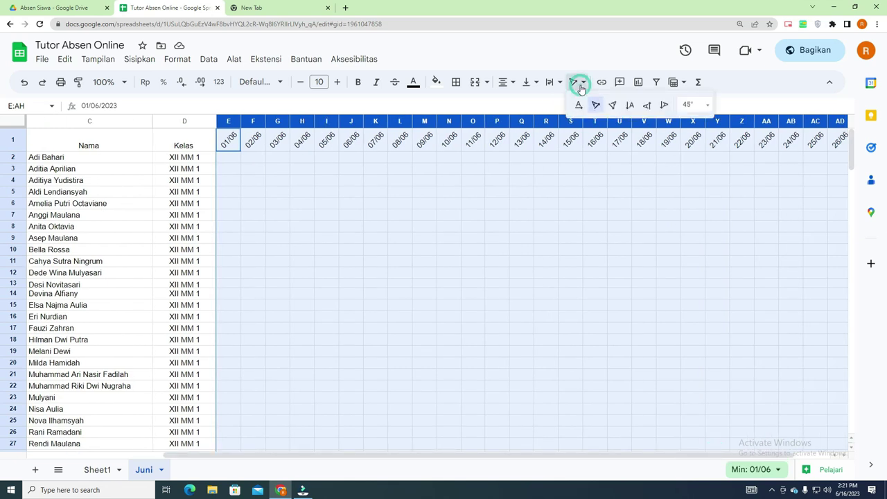
left_click(632, 105)
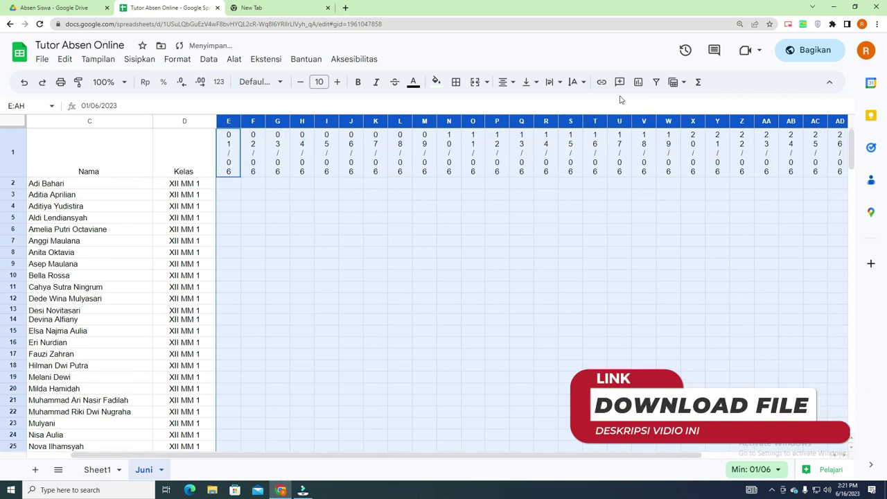
Rotate the text in columns E to AH downward and resize those columns to fit their data
left_click(576, 83)
left_click(663, 105)
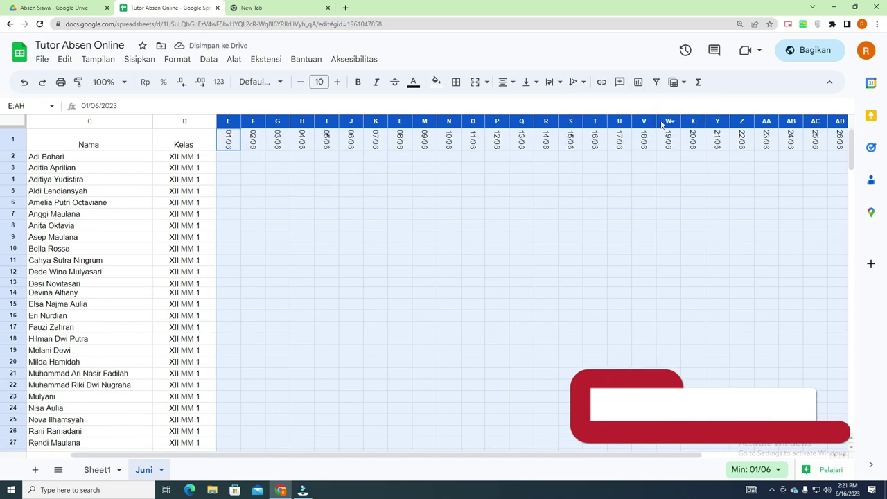
right_click(662, 123)
left_click(724, 268)
left_click(378, 281)
left_click(487, 310)
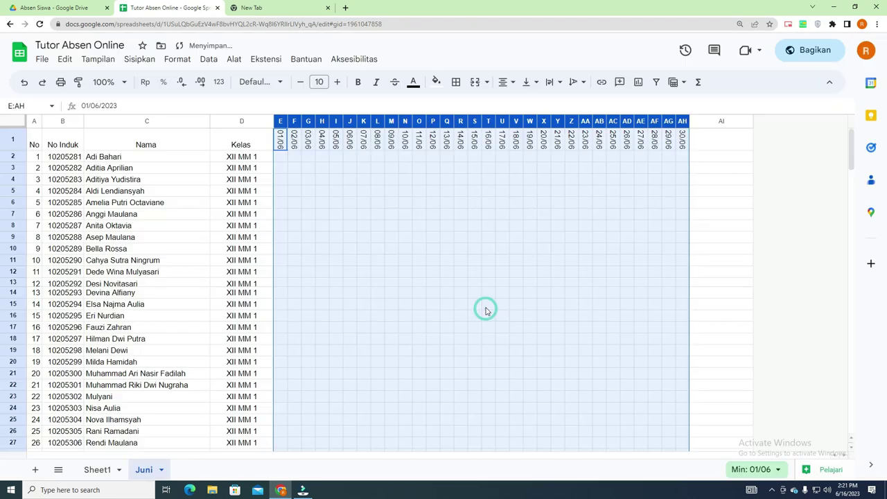
Enter the header Hadir in cell AI1, next to the last date column
left_click(706, 193)
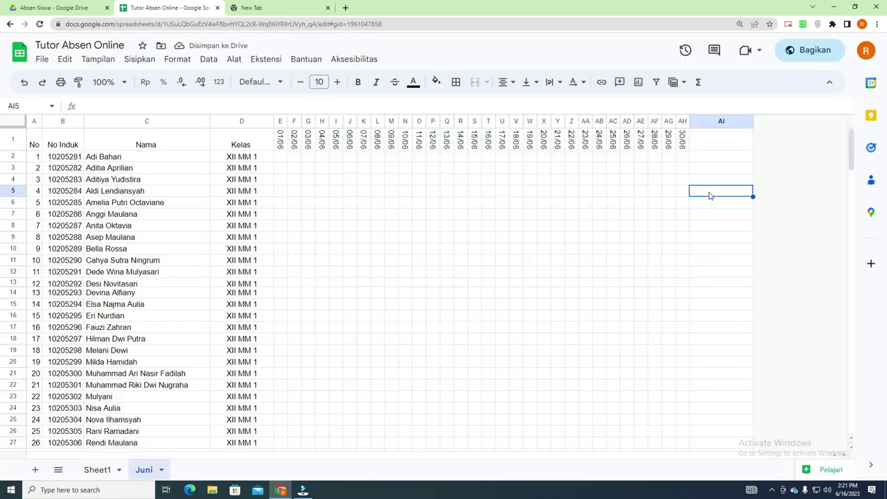
left_click(731, 144)
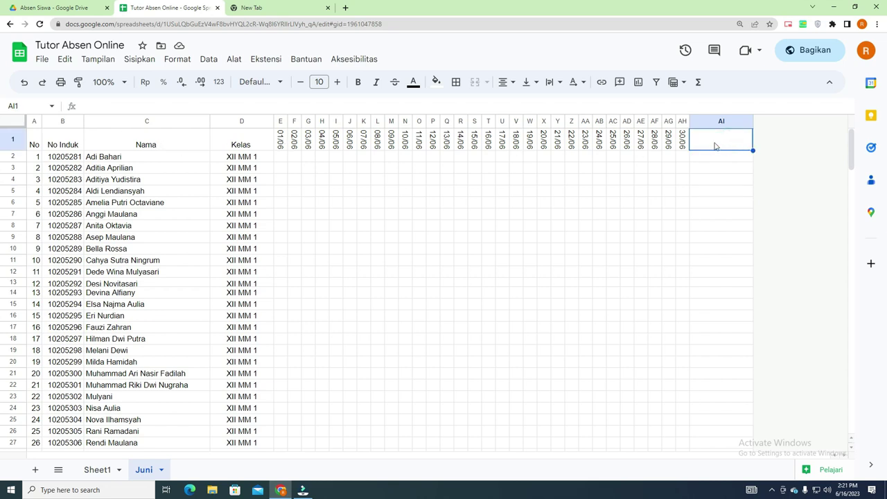
type("Hadir")
key("ctrl+Return")
Select columns AG to AI and insert three more columns after the Hadir column
left_click(667, 122)
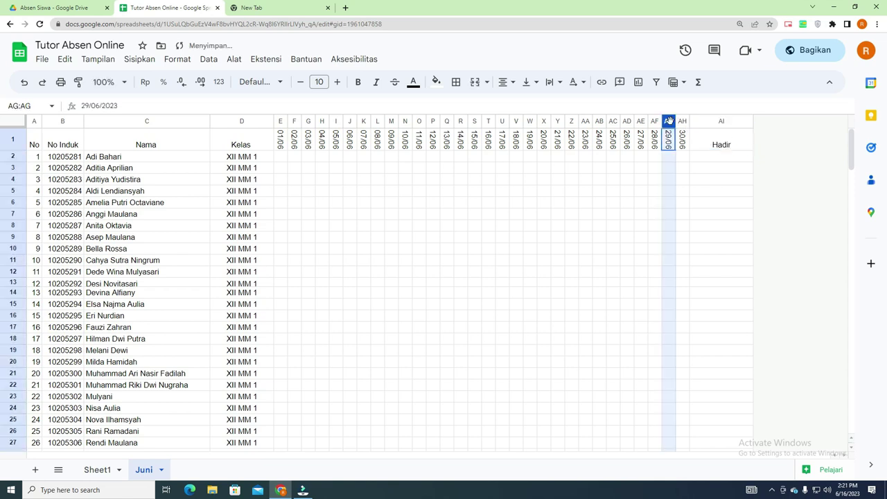
left_click(720, 121, "shift")
right_click(720, 121)
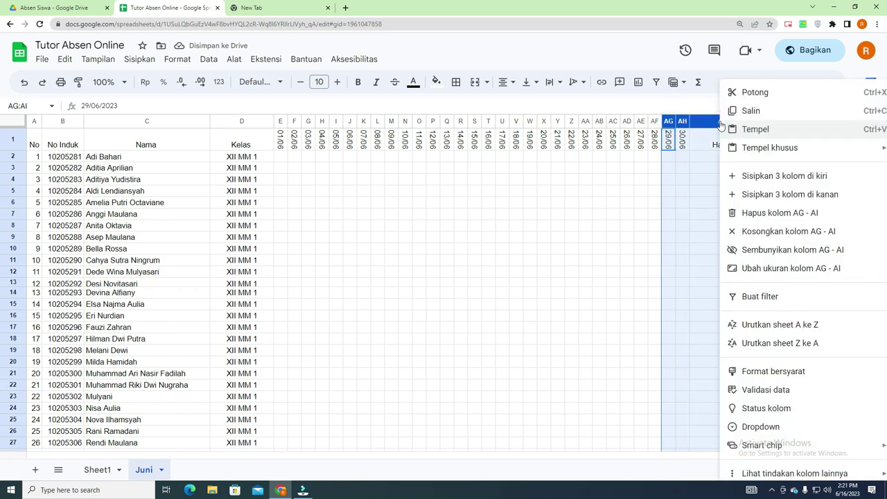
left_click(753, 194)
Enter the headers Sakit, Ijin and Alpa in cells AJ1, AK1 and AL1
left_click(781, 143)
double_click(781, 143)
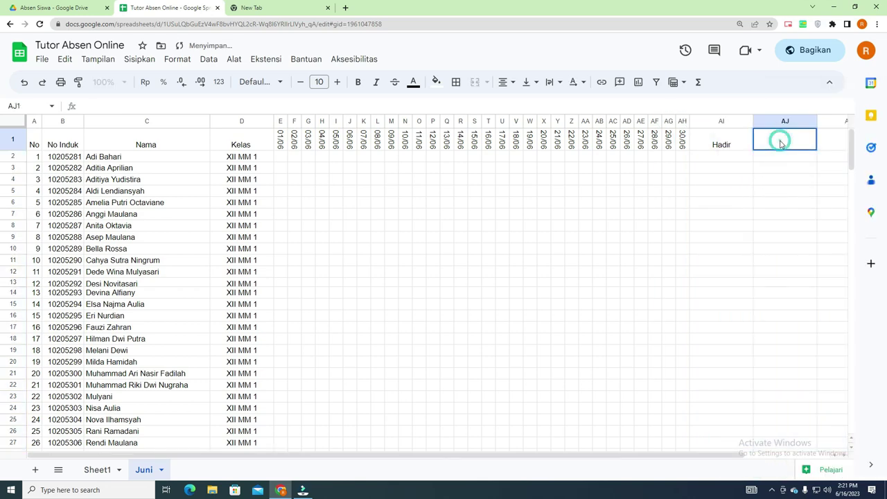
type("Sakit")
key("Tab")
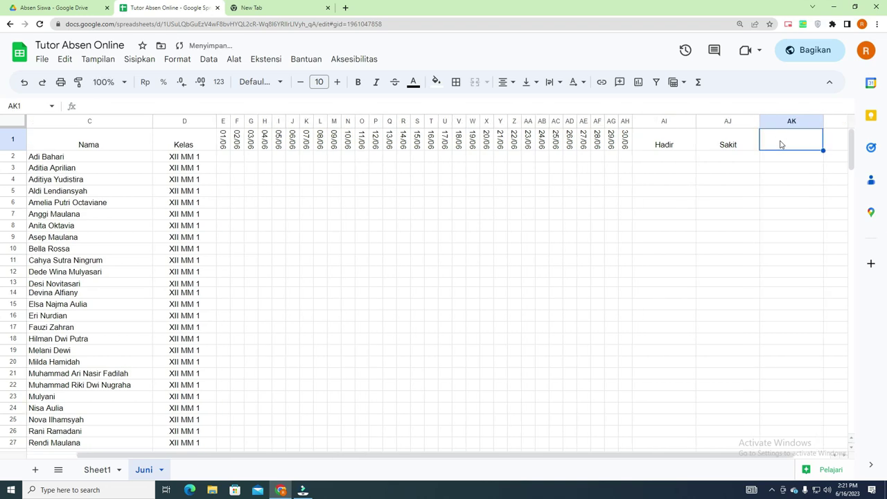
type("Ijin")
key("Tab")
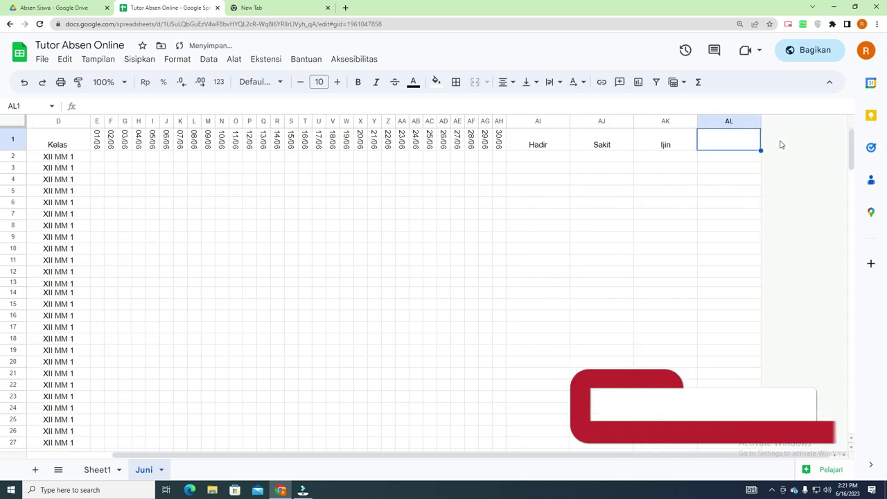
type("Alpa")
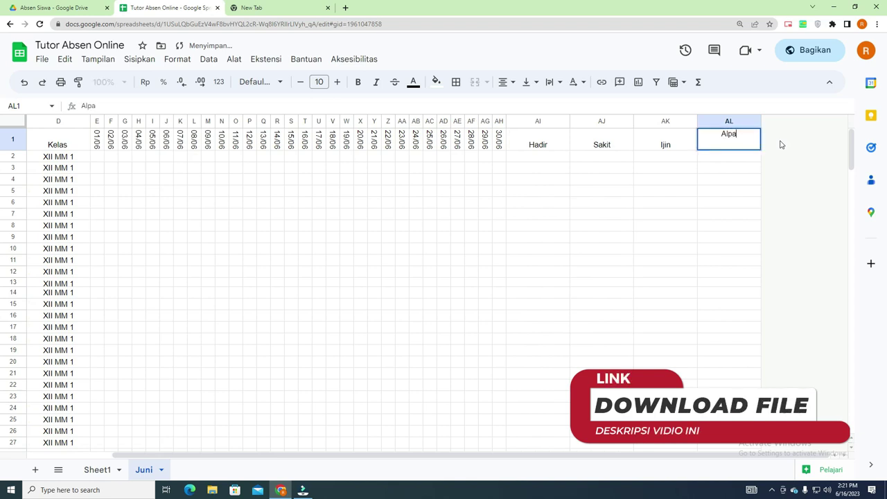
Resize the Hadir, Sakit, Ijin and Alpa columns (AI to AL) to fit their data
left_click(546, 125)
left_click(716, 120, "shift")
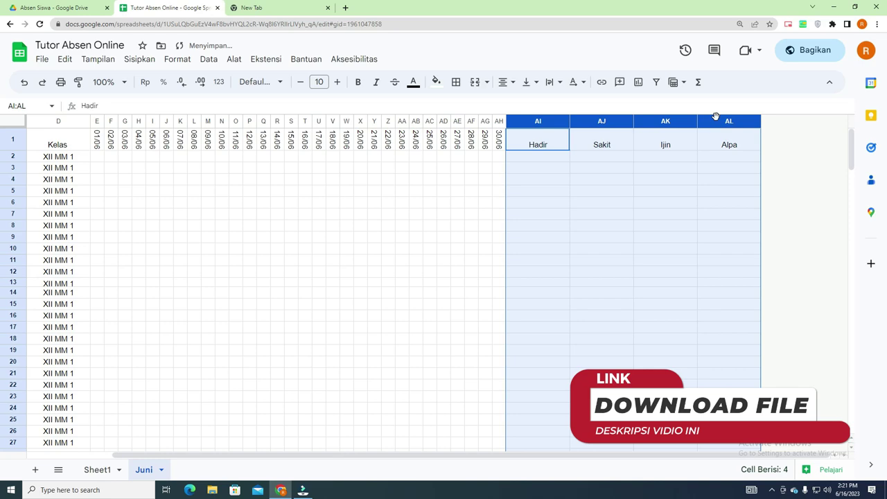
right_click(716, 120)
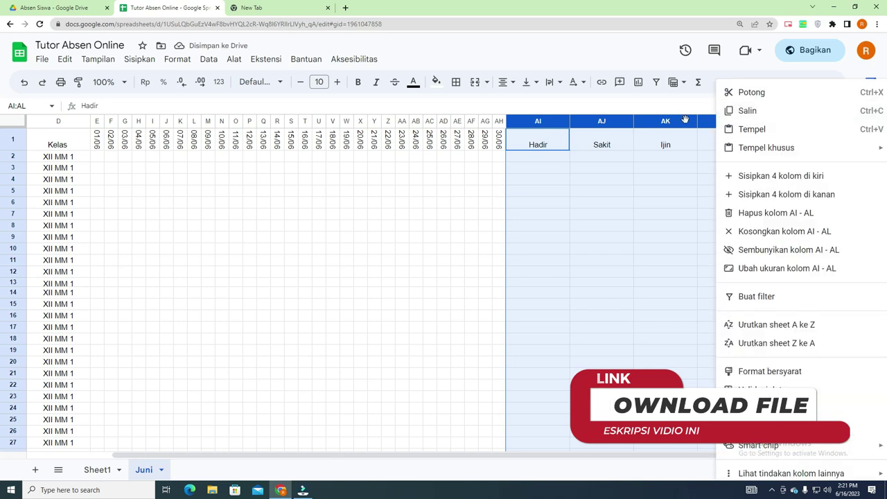
left_click(756, 269)
left_click(350, 277)
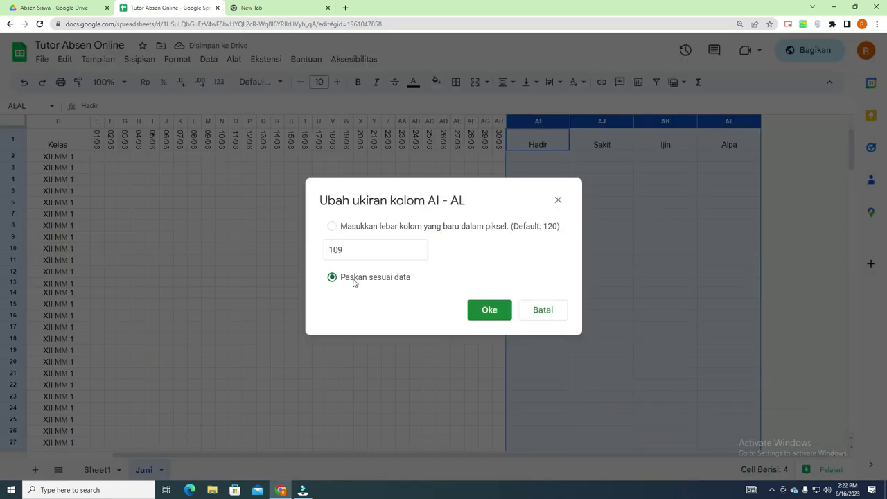
left_click(485, 310)
left_click(742, 159)
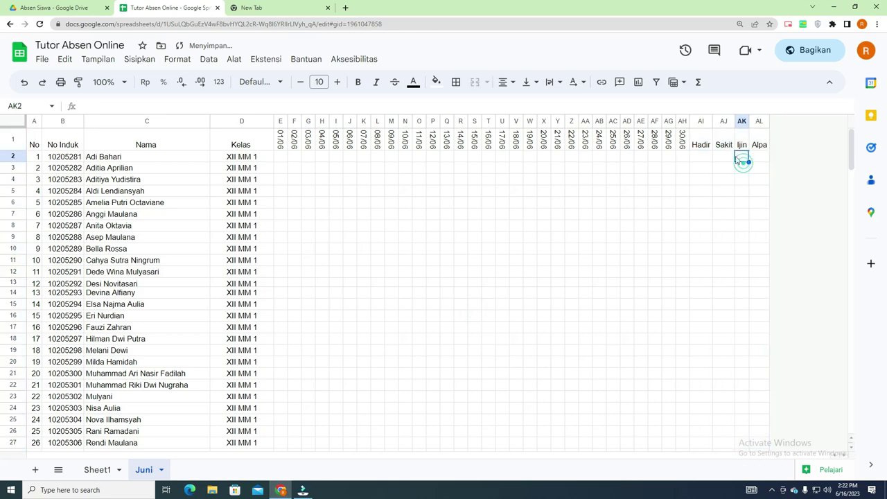
Insert one column after the Alpa column AL
left_click(760, 121)
right_click(761, 121)
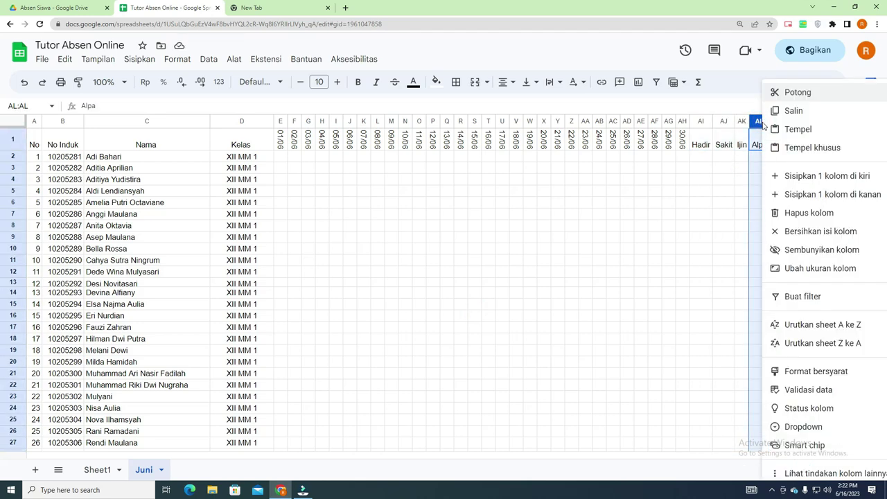
left_click(803, 196)
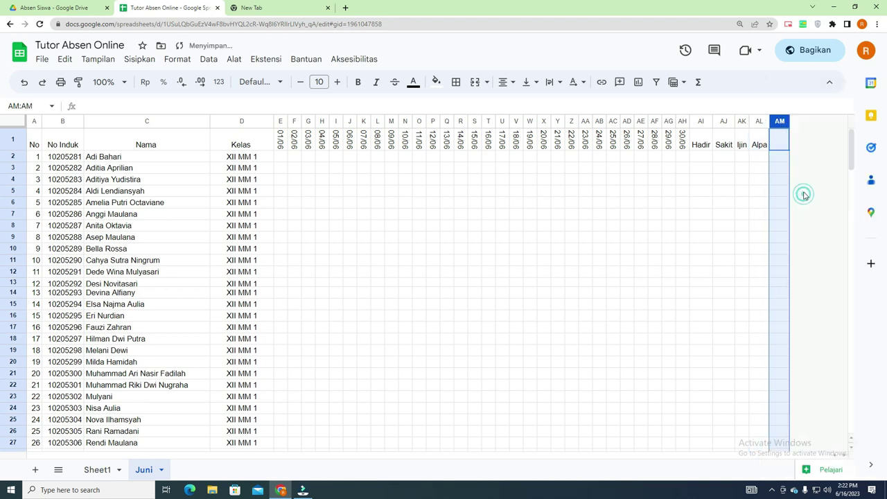
Try to enter the header Total in cell AM1, in the new column after Alpa
left_click(775, 137)
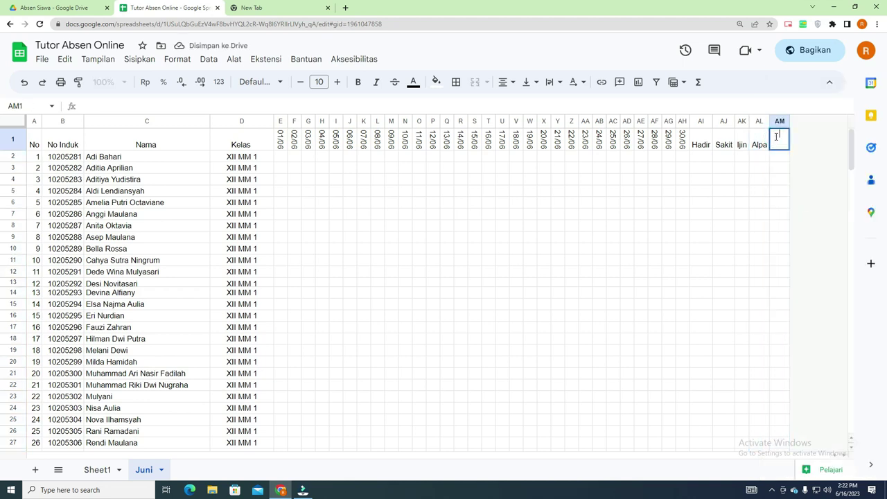
type("TR")
key("BackSpace")
type("Toy")
key("BackSpace")
type("t")
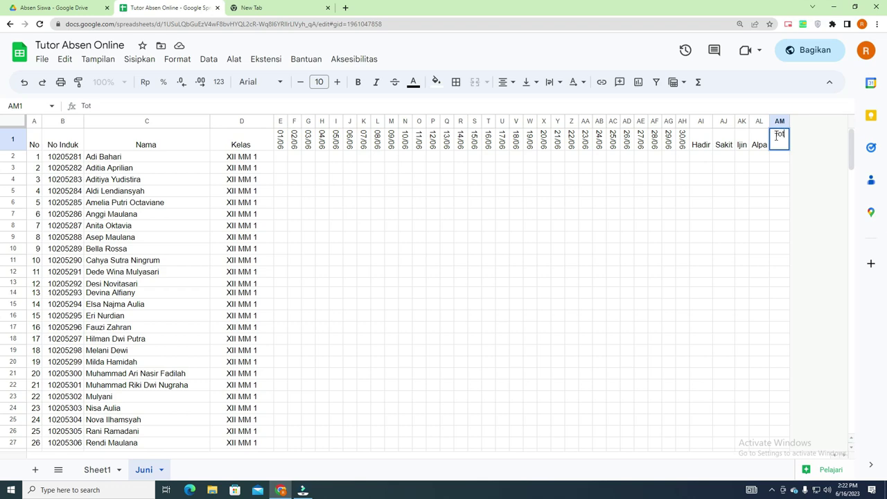
type("aal")
Rotate the text in columns AI to AL so the headers tilt diagonally upward
left_click(701, 121)
right_click(701, 121)
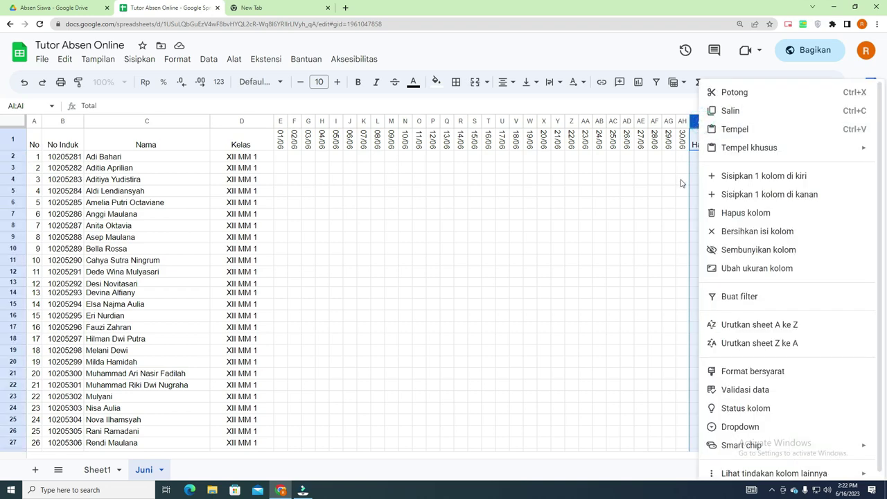
left_click(680, 183)
left_click(701, 121)
left_click(758, 121, "shift")
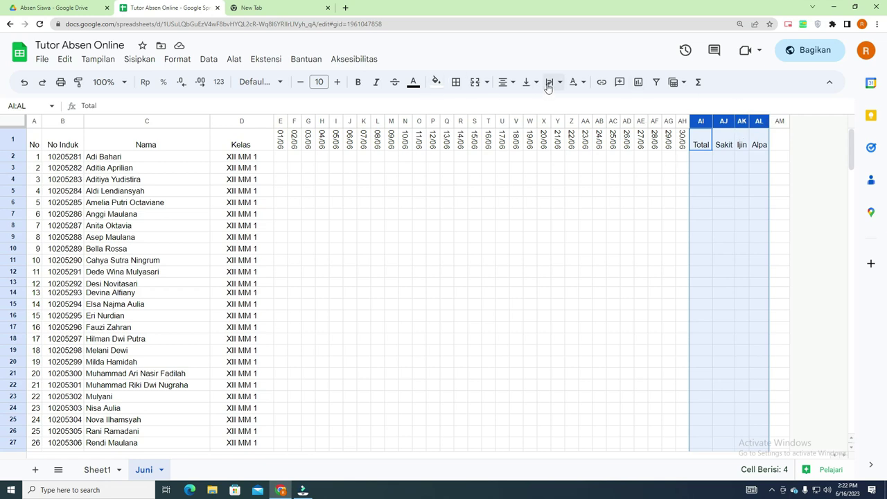
left_click(573, 82)
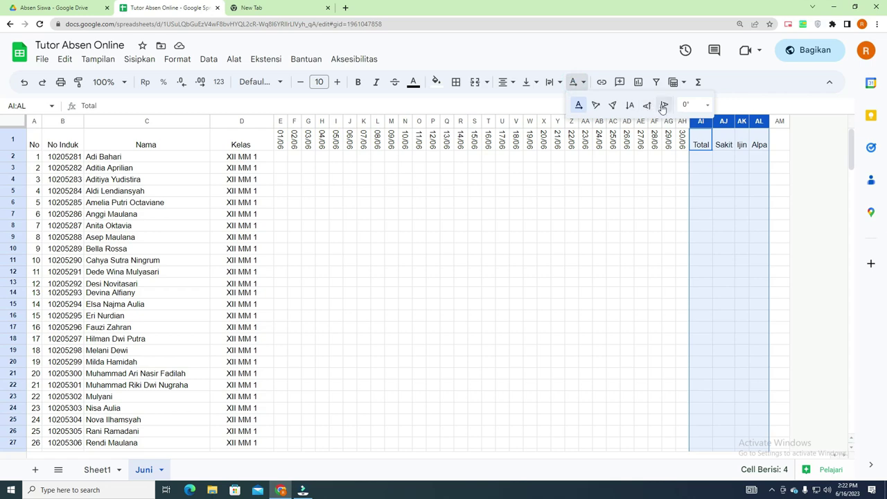
left_click(614, 106)
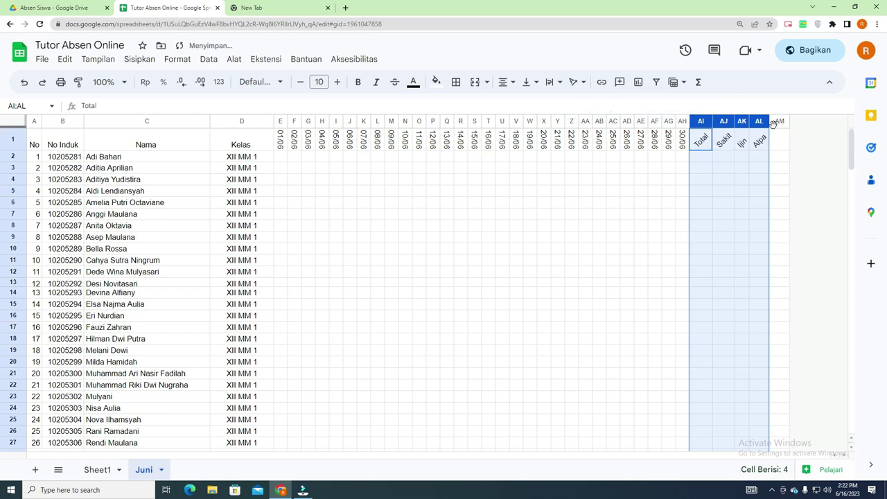
Enter the header Total in cell AM1 and replace the header in cell AI1 with Hadir
left_click(783, 143)
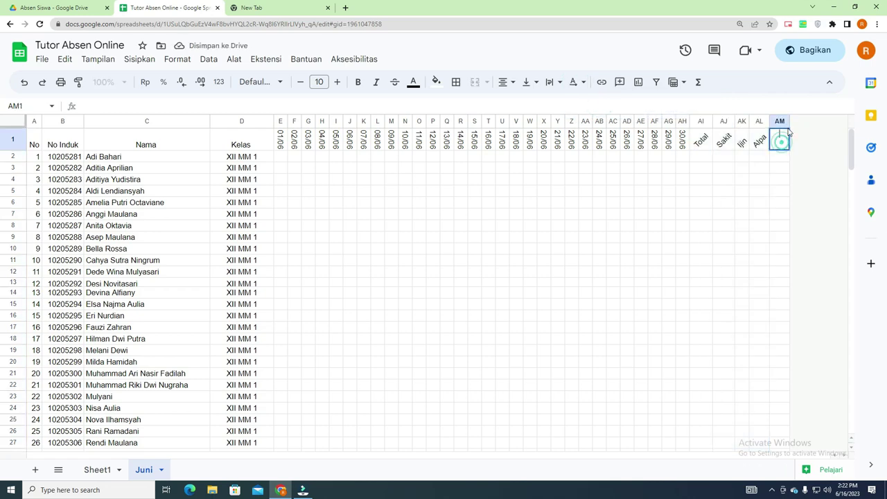
left_click(779, 192)
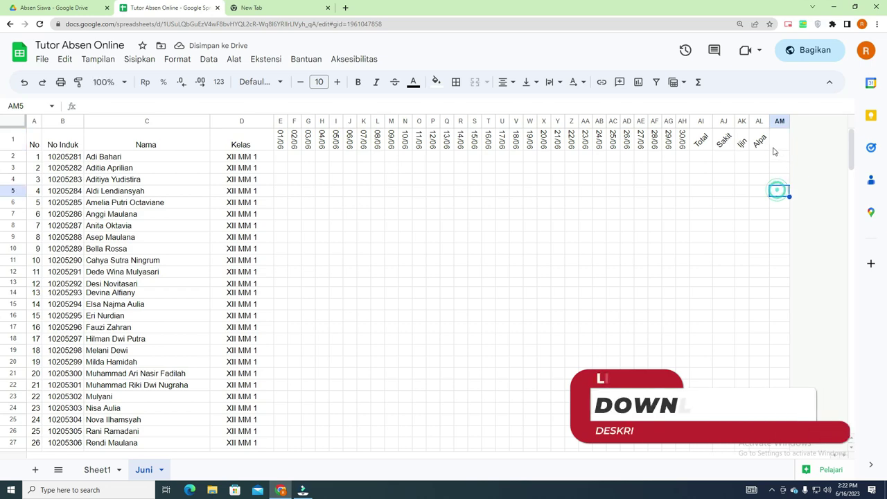
right_click(709, 134)
left_click(654, 169)
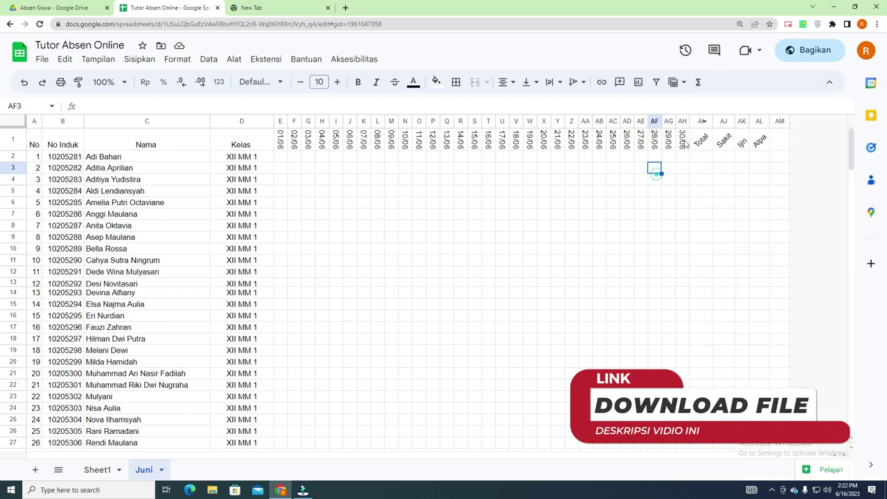
left_click(700, 140)
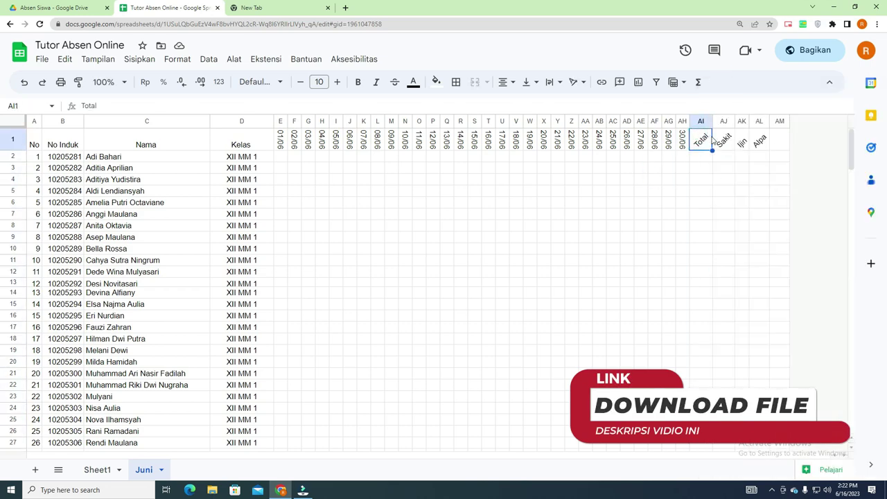
left_click(783, 139)
type("Total")
left_click(693, 143)
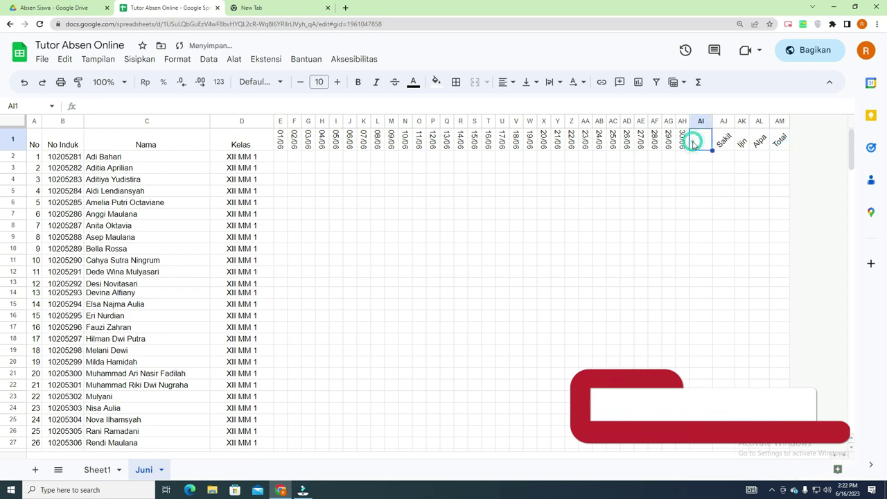
type("Hadir")
key("Return")
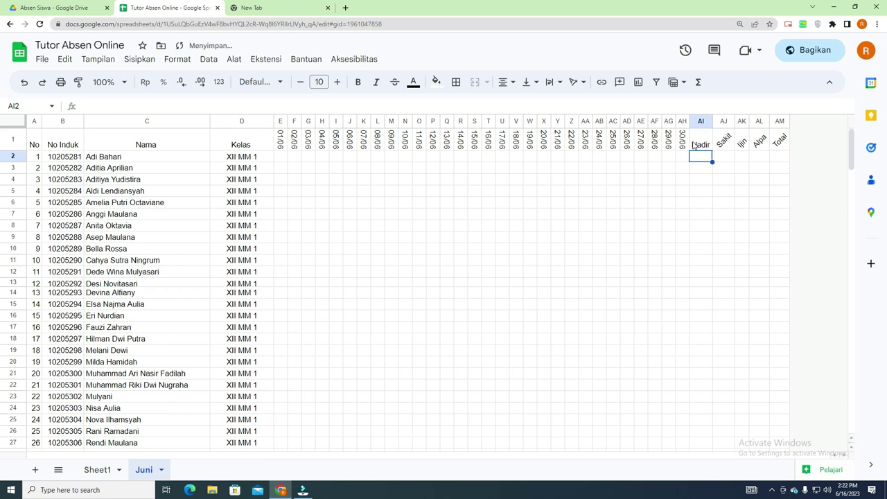
Copy the format of the Sakit header in AJ1 onto the Hadir header in AI1
left_click(695, 143)
left_click(722, 142)
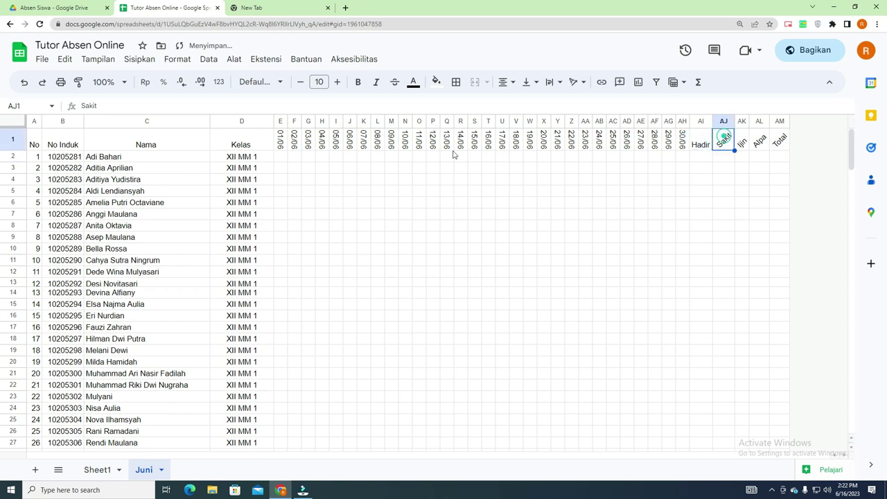
left_click(78, 82)
left_click(701, 140)
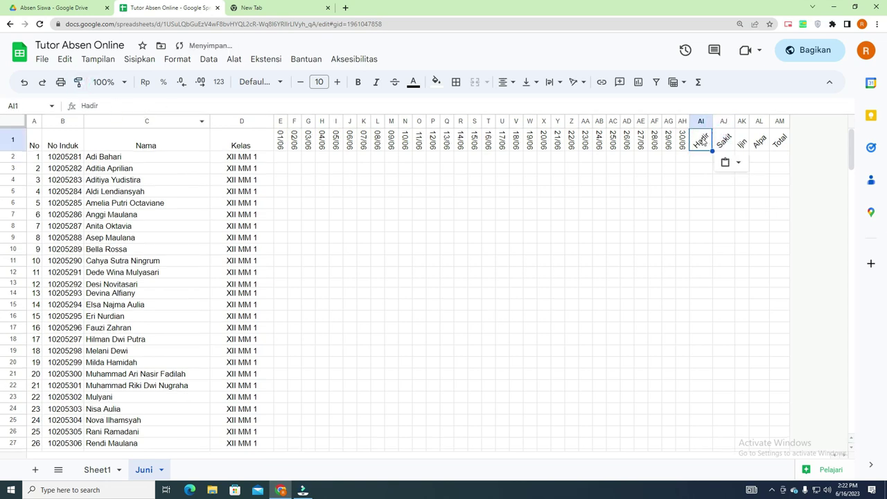
Narrow the Kelas column D and enter a period in cell E2 under the 01/06 date
left_click(300, 155)
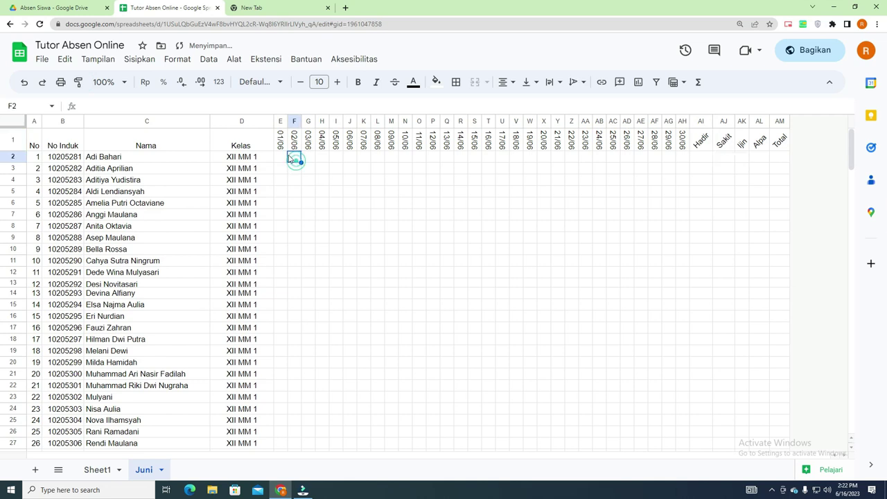
left_click_drag(260, 121, 252, 122)
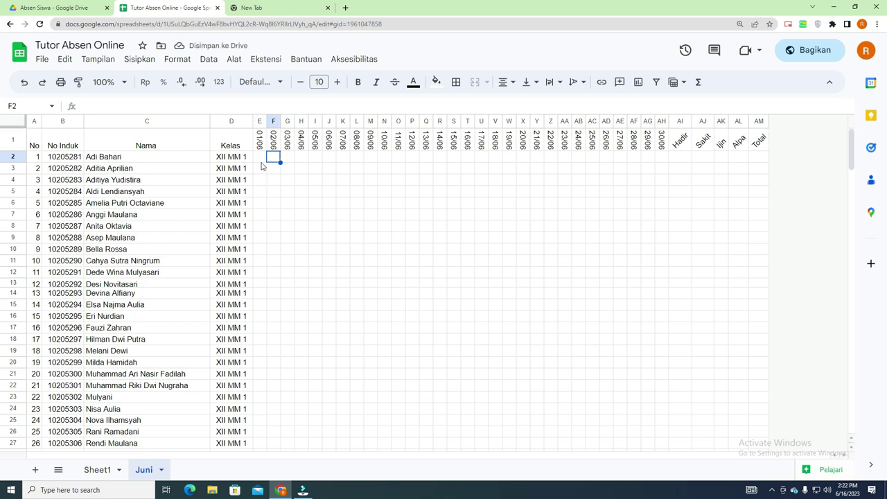
left_click(261, 161)
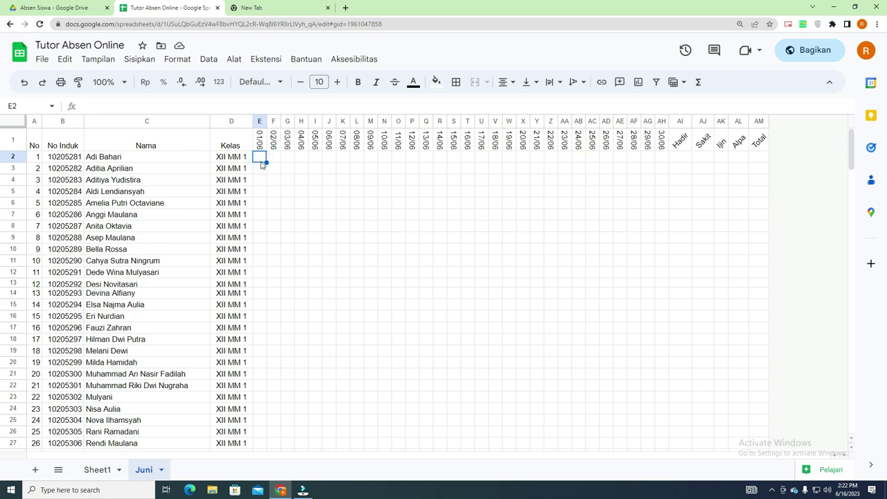
left_click(271, 179)
left_click(258, 161)
left_click(258, 161)
Fill the period from E2 across to AH2 and down to row 199, and undo both fills
left_click_drag(266, 163, 666, 157)
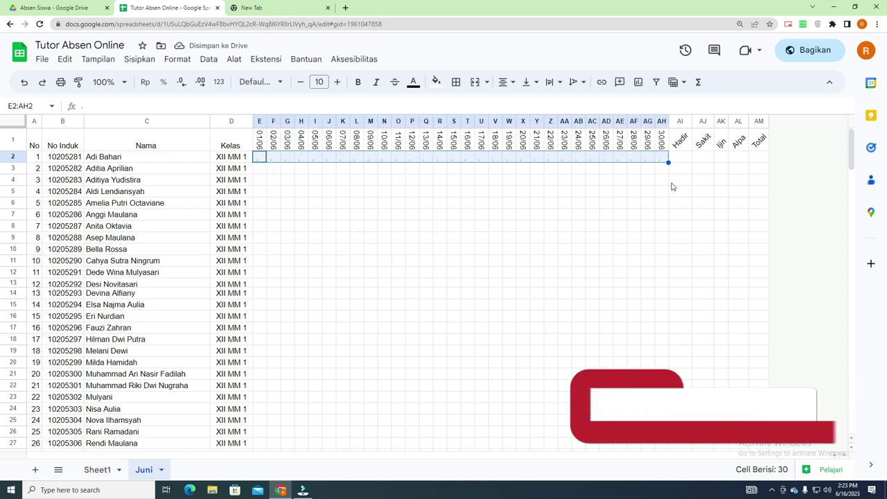
key("ctrl+shift+Down")
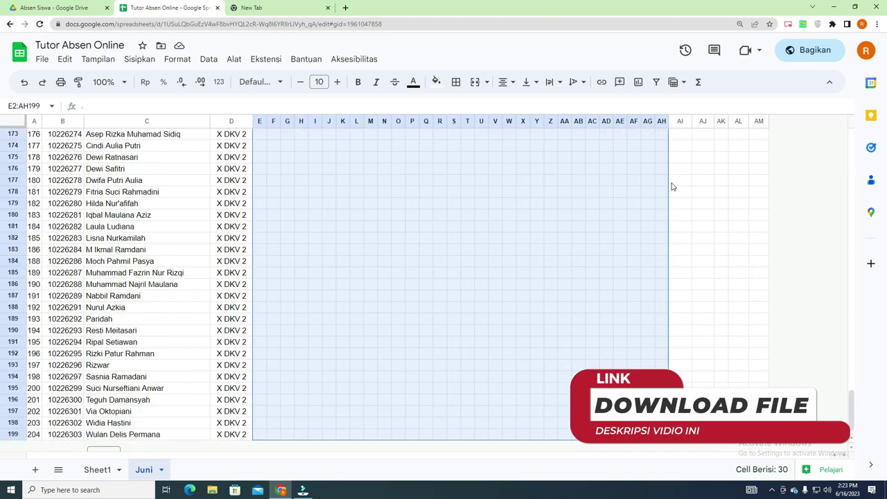
key("ctrl+d")
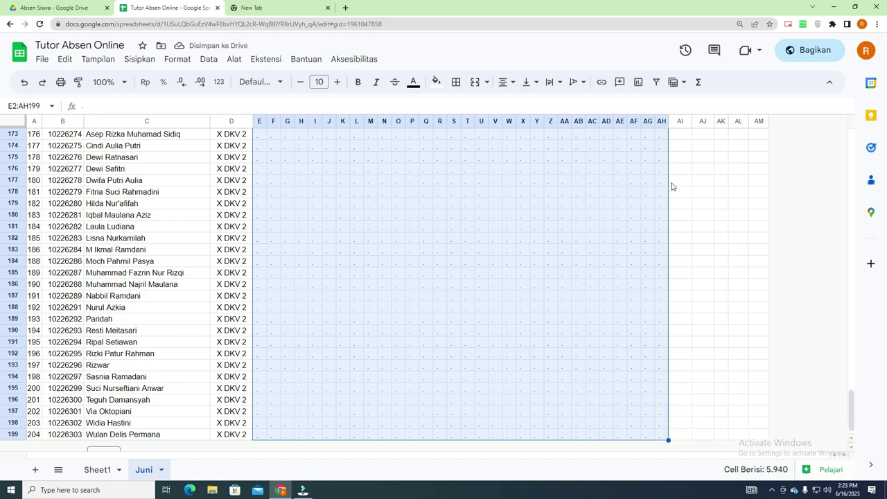
key("ctrl+z")
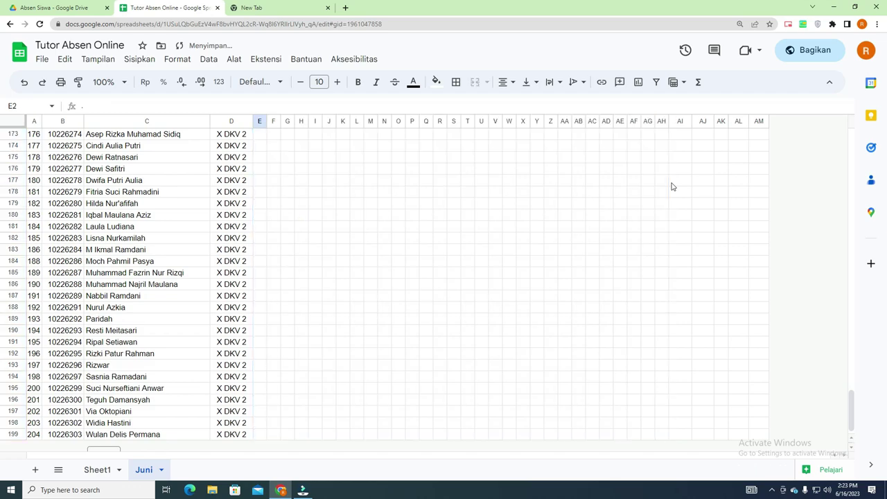
scroll(412, 178, "up", 20)
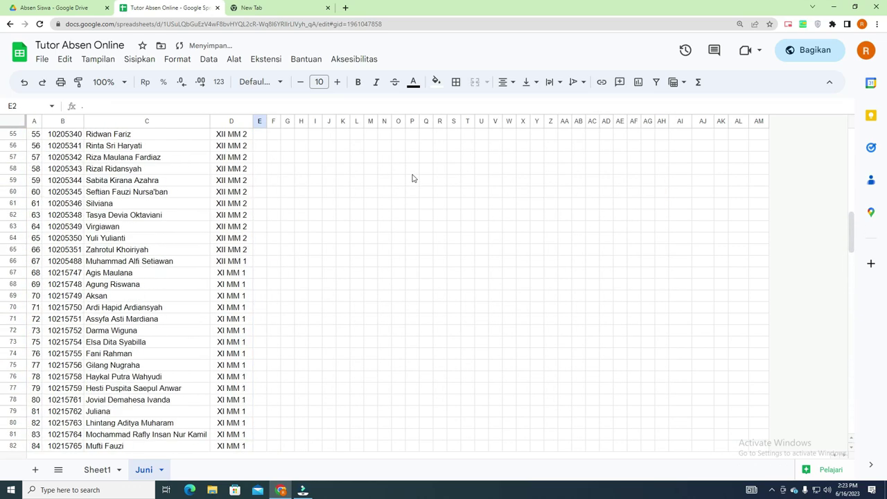
scroll(411, 178, "up", 5)
Fill the date cells E2 to AH199 with the period from E2 and narrow the Nama column C
left_click_drag(266, 161, 668, 201)
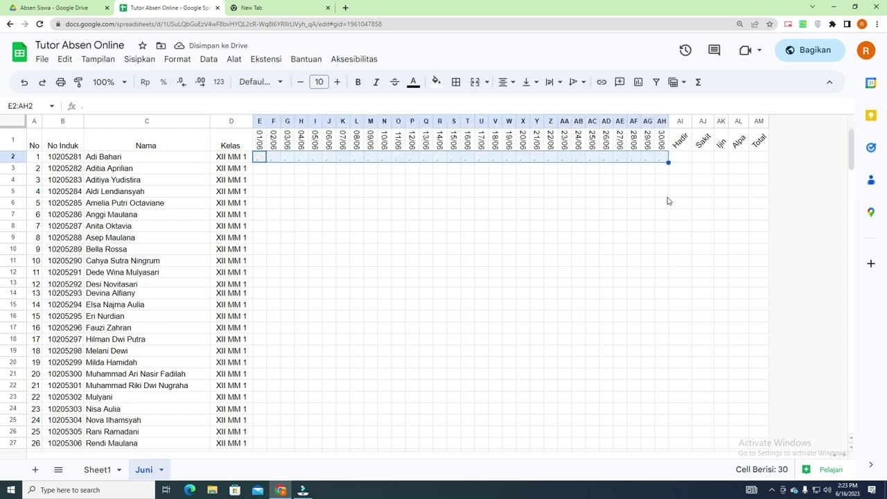
key("ctrl+shift+Down")
key("ctrl+d")
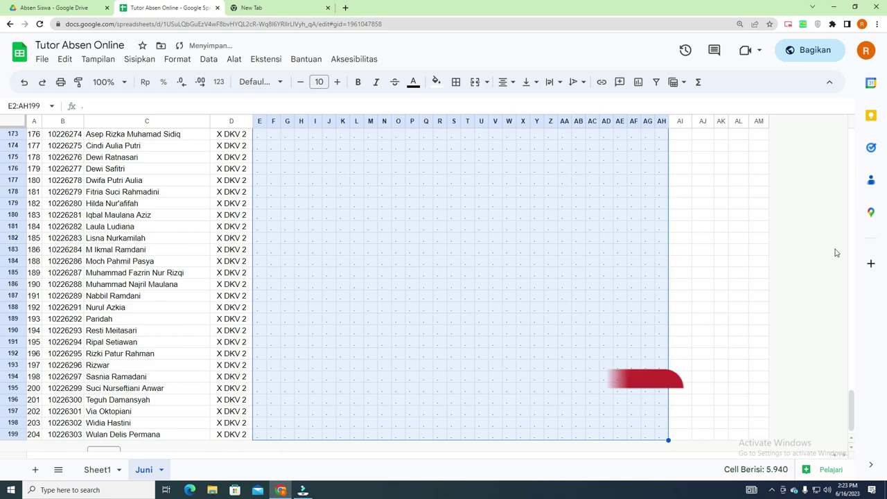
scroll(834, 252, "up", 20)
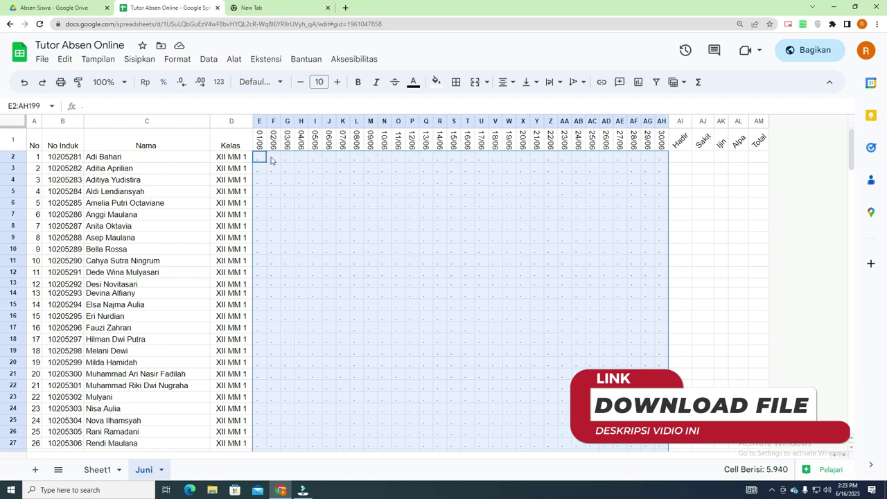
left_click_drag(210, 121, 193, 121)
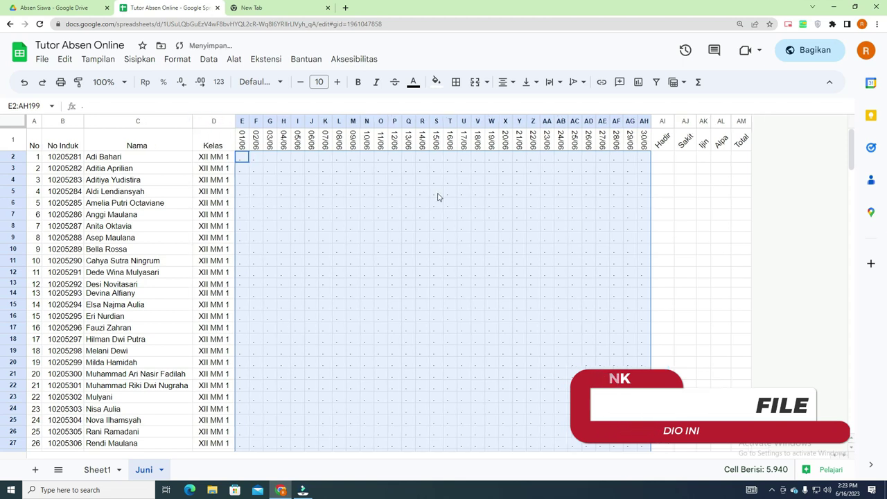
Enter =COUNTIF(E2:AH2;".") in cell AI2 and autofill the formula down the Hadir column
left_click(689, 158)
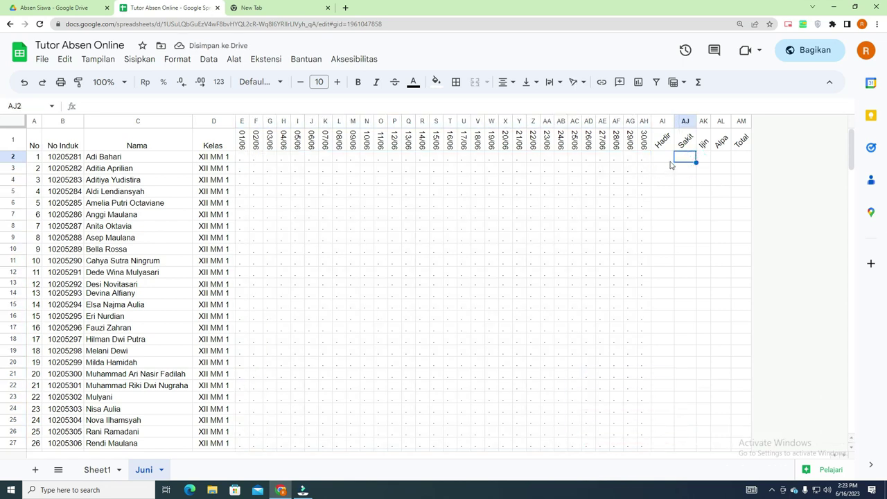
left_click(664, 158)
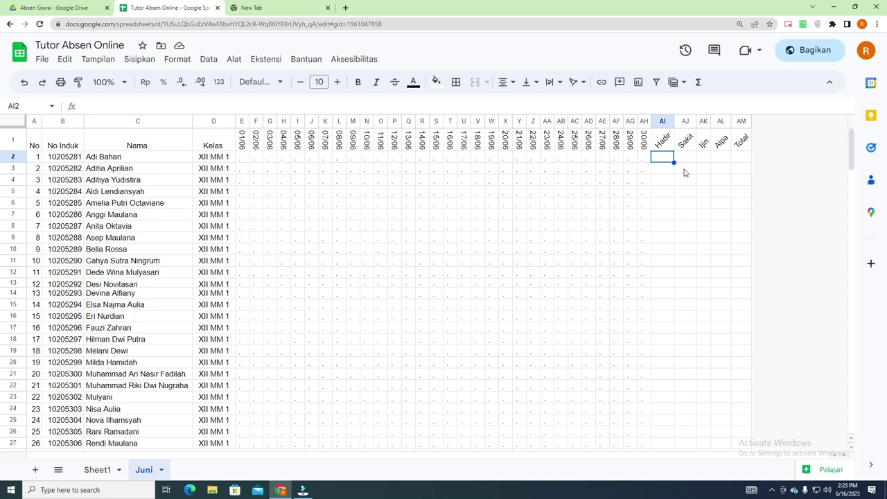
type("=coun")
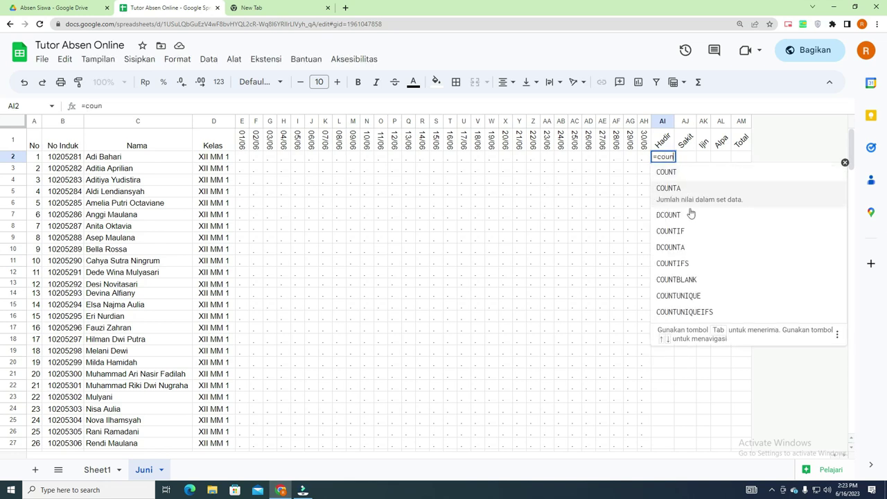
left_click(691, 231)
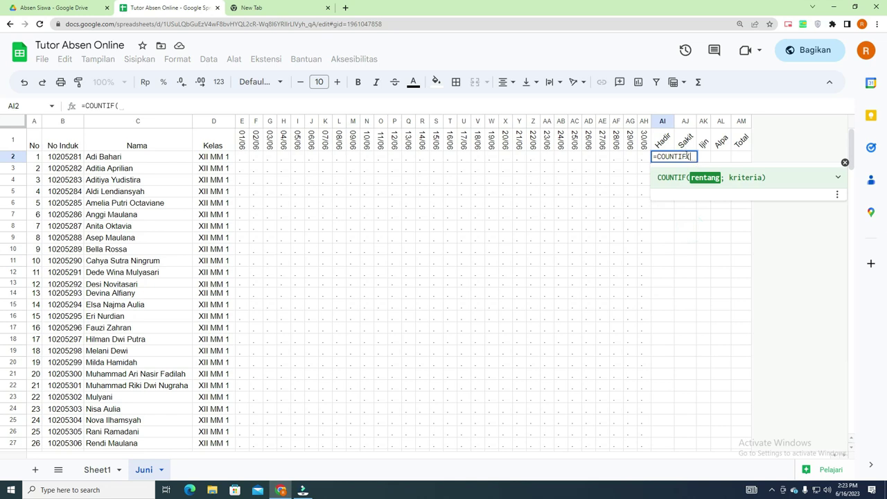
left_click_drag(239, 160, 643, 157)
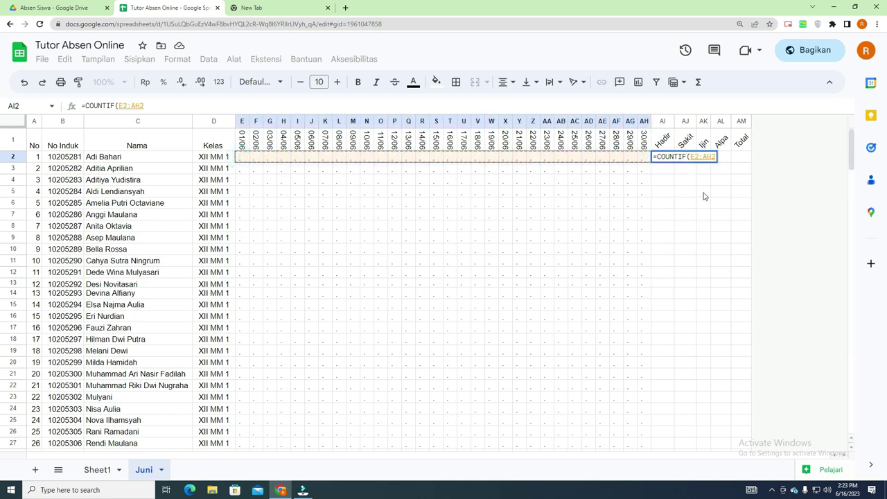
type(";\".")
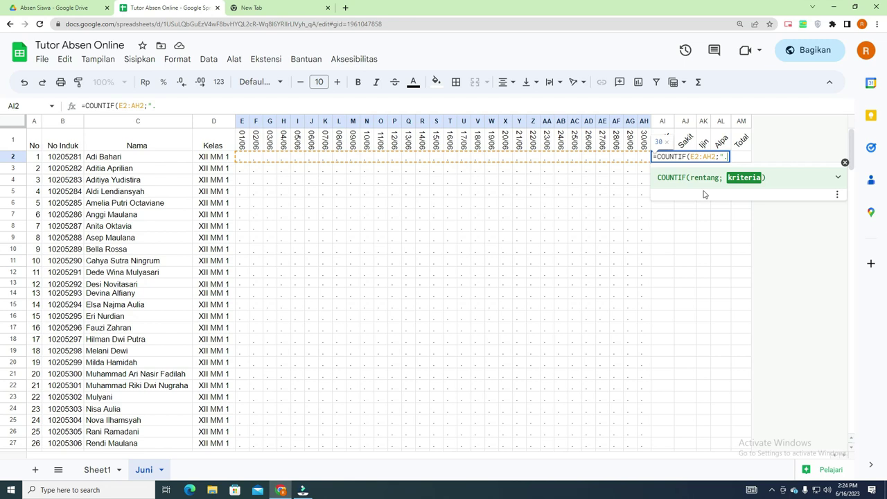
type("\")")
key("Return")
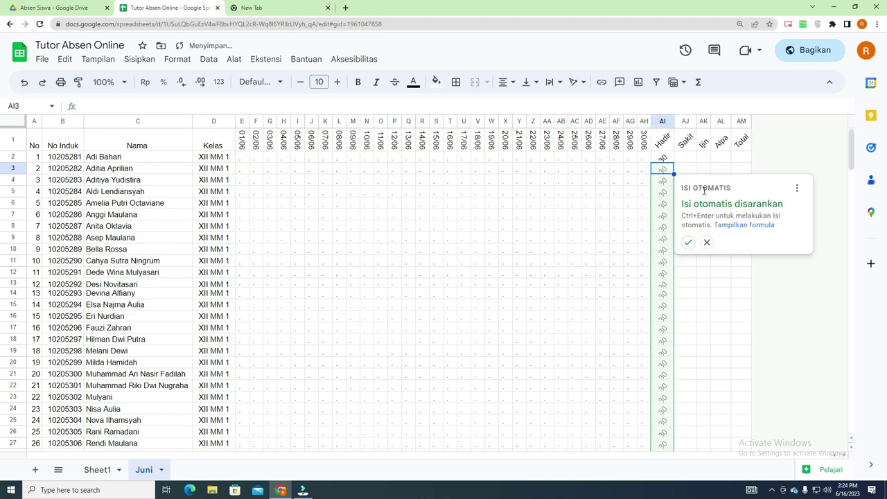
left_click(688, 242)
Remove the text rotation from the Hadir counts in cells AI2 to AI199
left_click(664, 157)
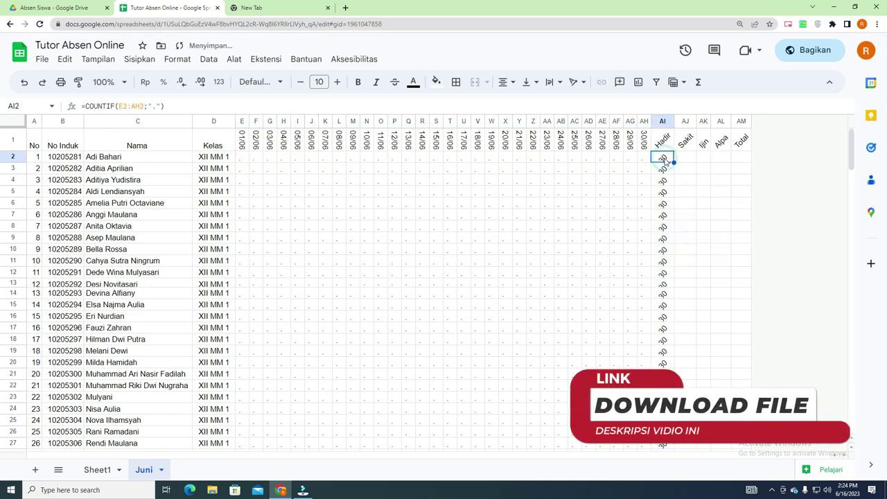
key("ctrl+shift+Down")
left_click(573, 82)
left_click(581, 104)
scroll(678, 170, "up", 20)
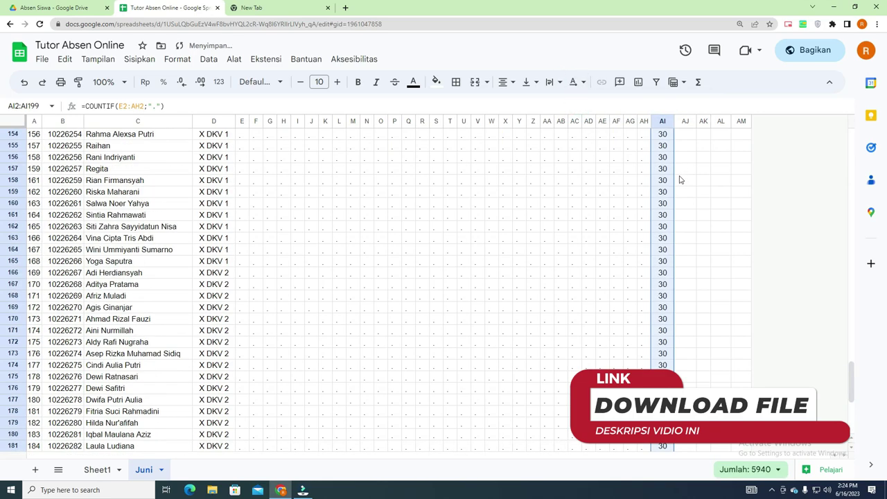
Copy the Hadir formula from AI2 into Sakit cell AJ2 and change its criterion to "s"
scroll(679, 180, "up", 8)
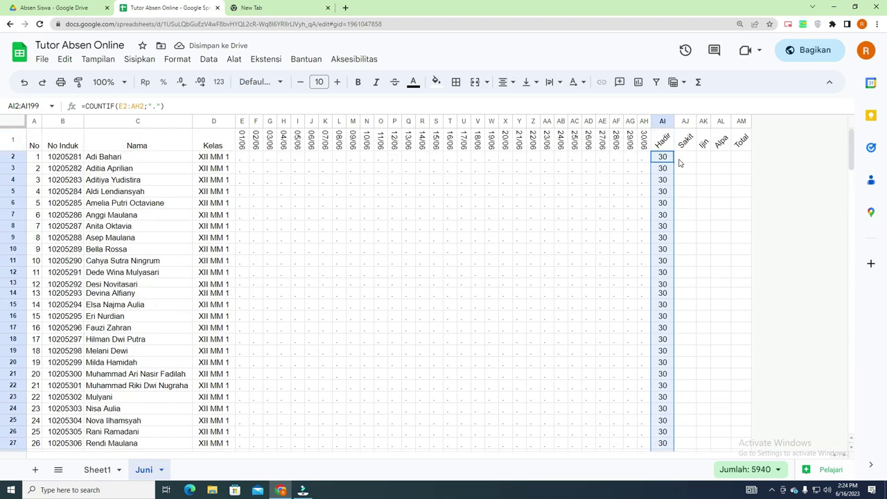
left_click(680, 161)
left_click(668, 159)
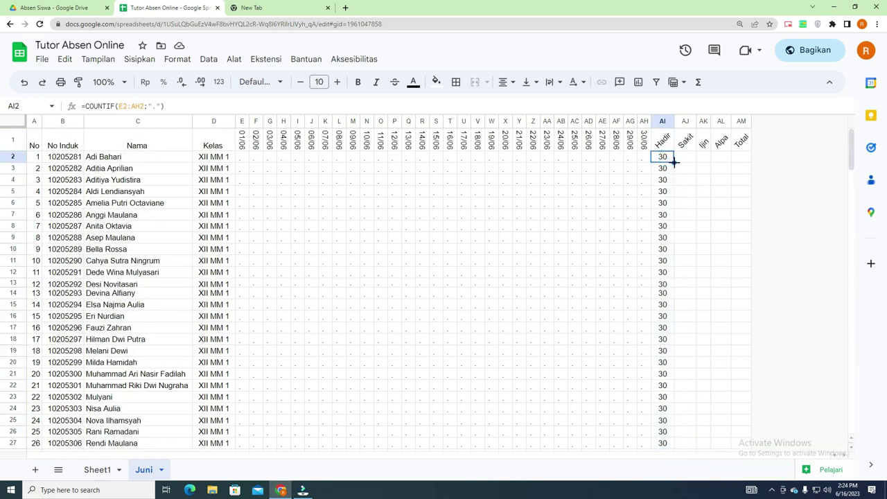
triple_click(261, 104)
key("ctrl+c")
key("Escape")
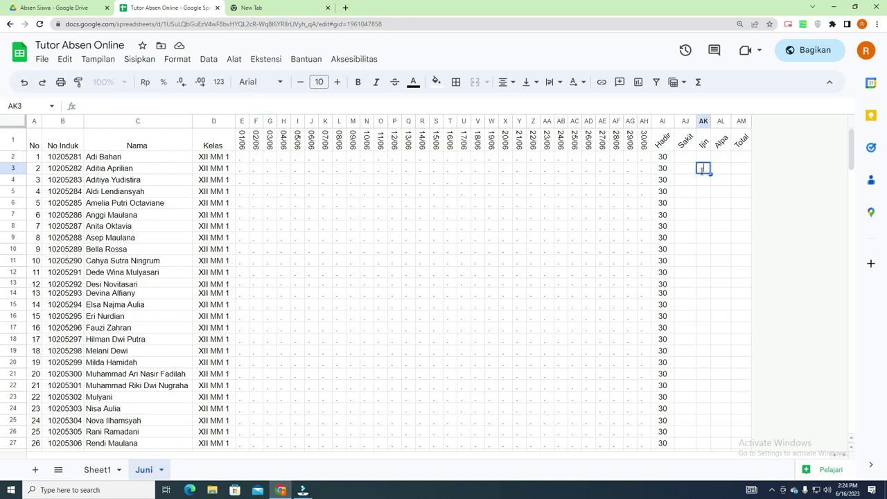
left_click(681, 159)
key("ctrl+v")
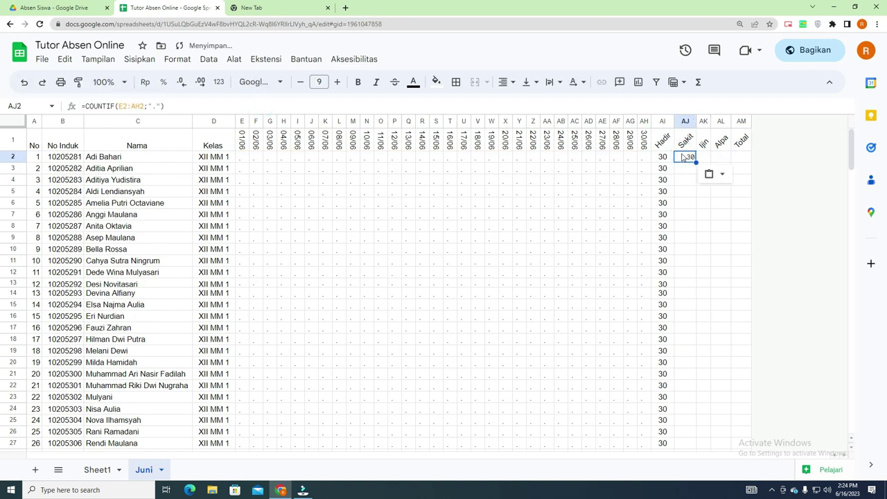
left_click(154, 106)
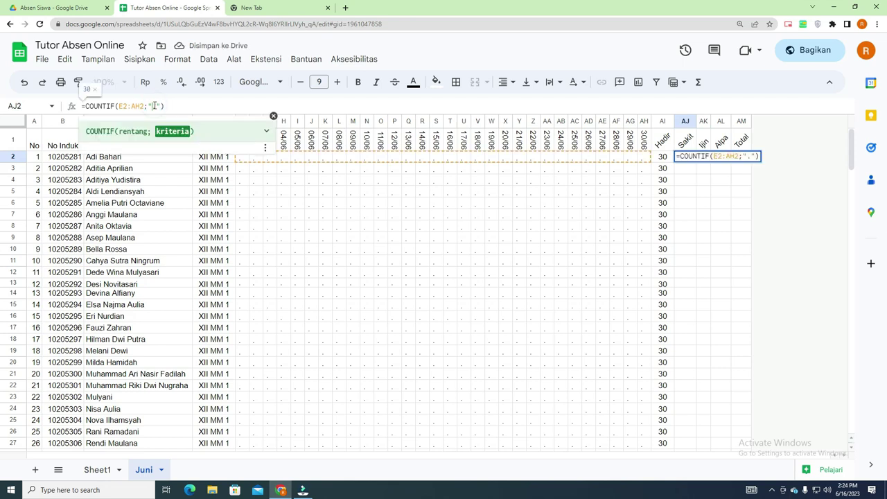
key("Delete")
type("s")
key("Return")
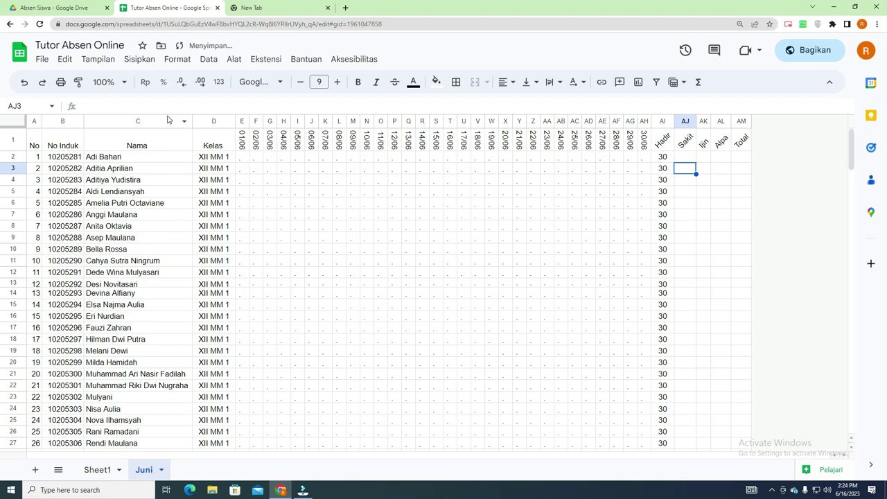
Paste the COUNTIF formula for E2:AH2 into Ijin cell AK2 with the criterion "I"
left_click(704, 157)
key("ctrl+v")
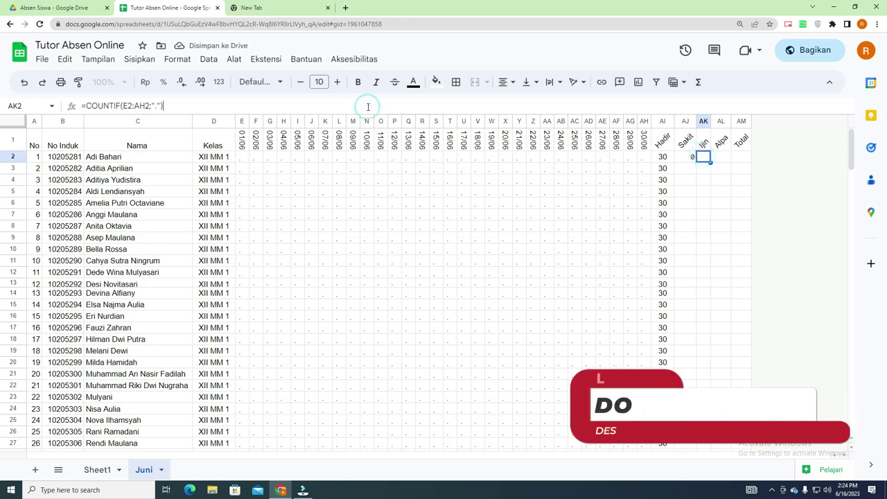
double_click(154, 106)
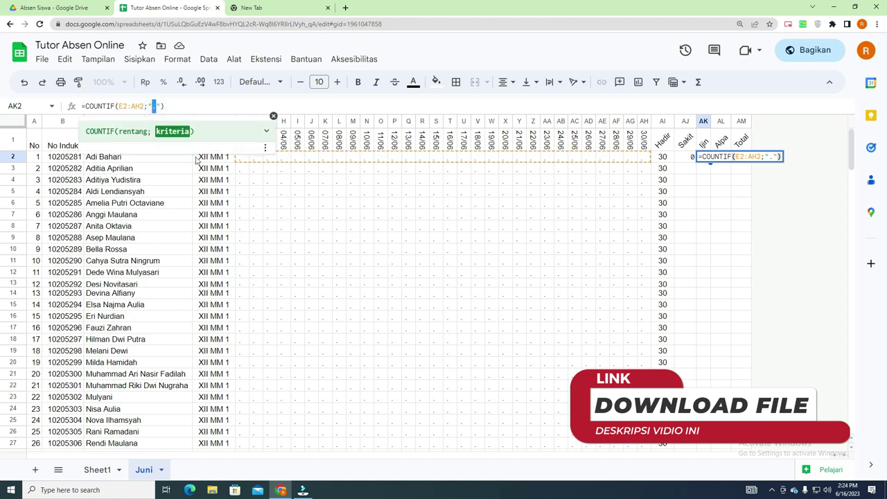
type("I")
key("Return")
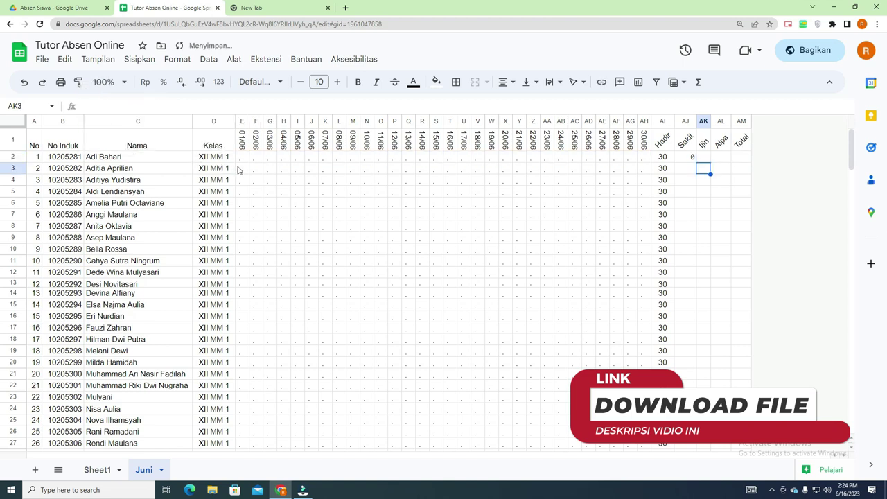
Paste the COUNTIF formula for E2:AH2 into Alpa cell AL2 with the criterion "a"
left_click(721, 157)
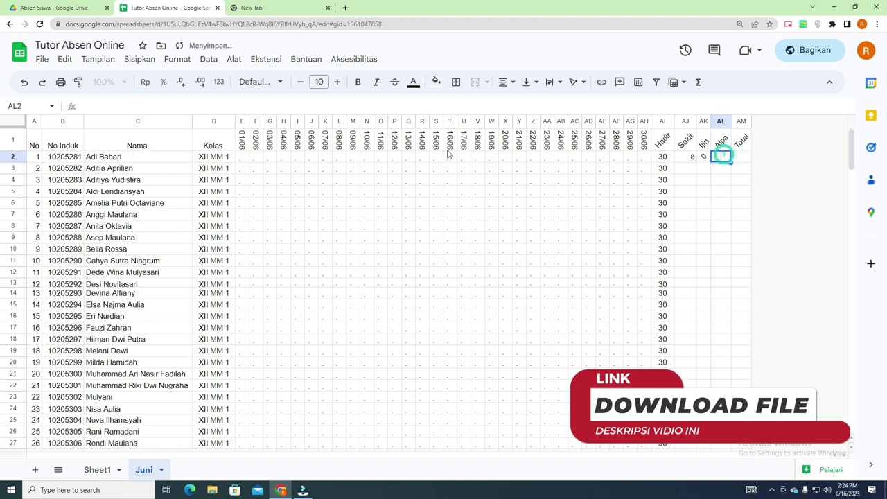
left_click(193, 107)
key("ctrl+v")
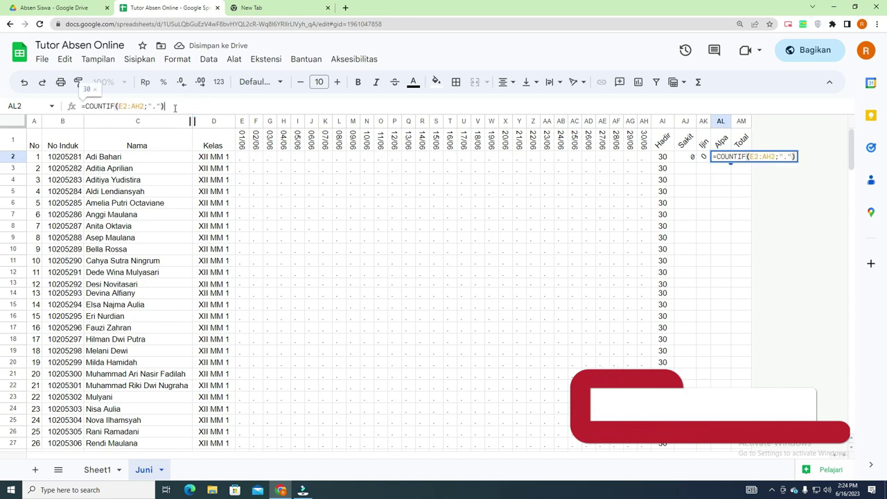
double_click(153, 106)
type("a")
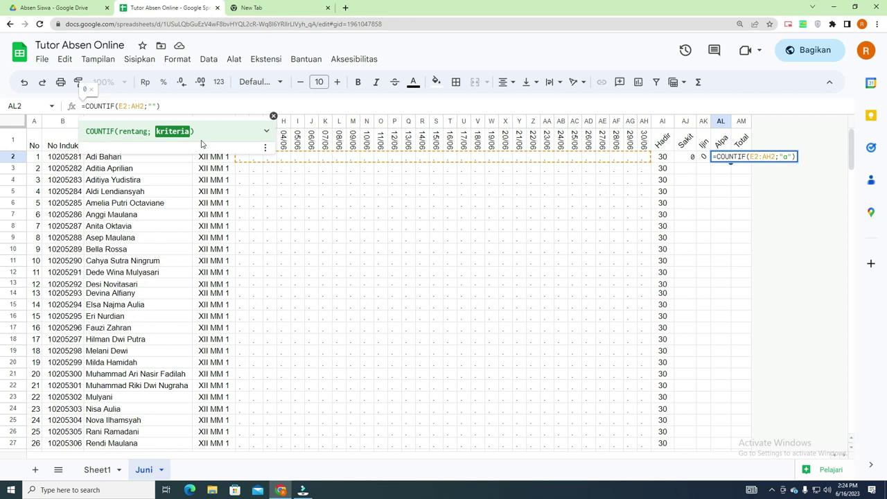
key("Return")
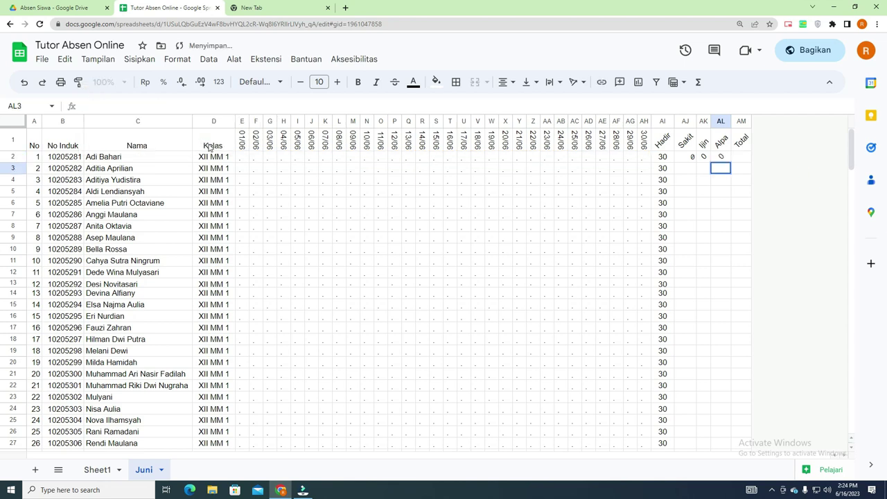
Enter =SUM(AJ2:AL2) in cell AM2 and autofill the formula down the Total column
left_click(739, 158)
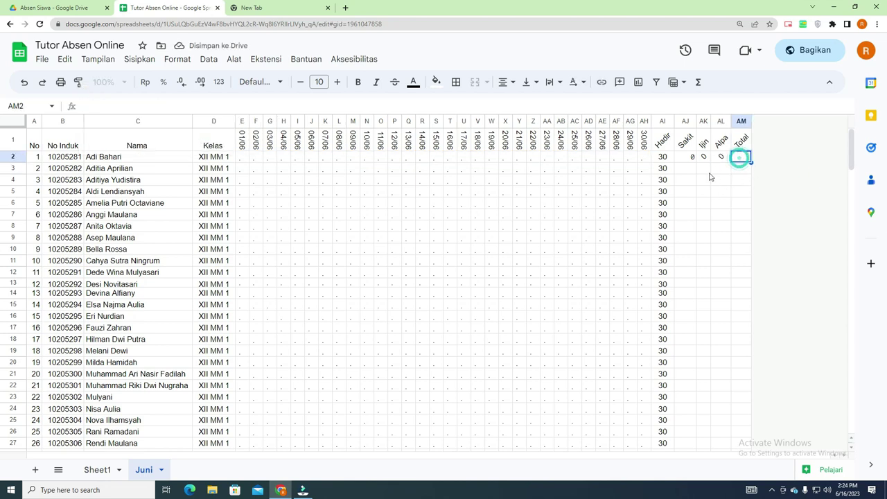
type("=syu")
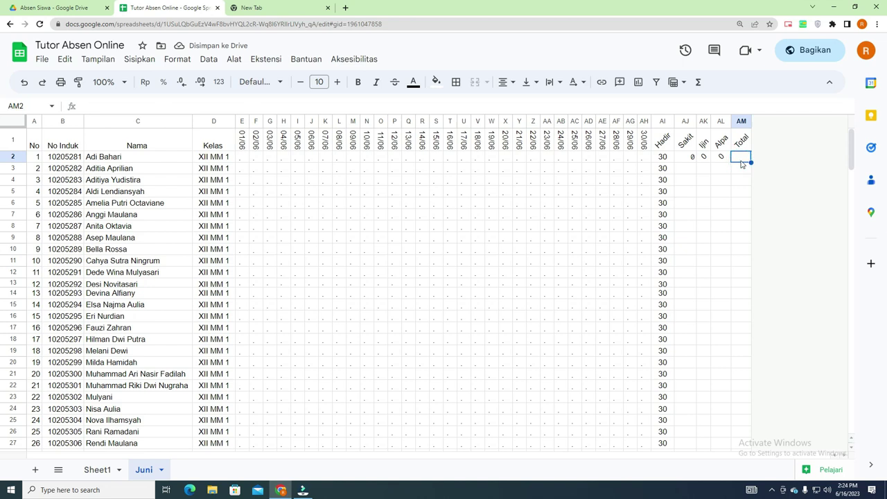
key("BackSpace")
key("BackSpace")
type("um")
key("Tab")
left_click_drag(690, 157, 721, 158)
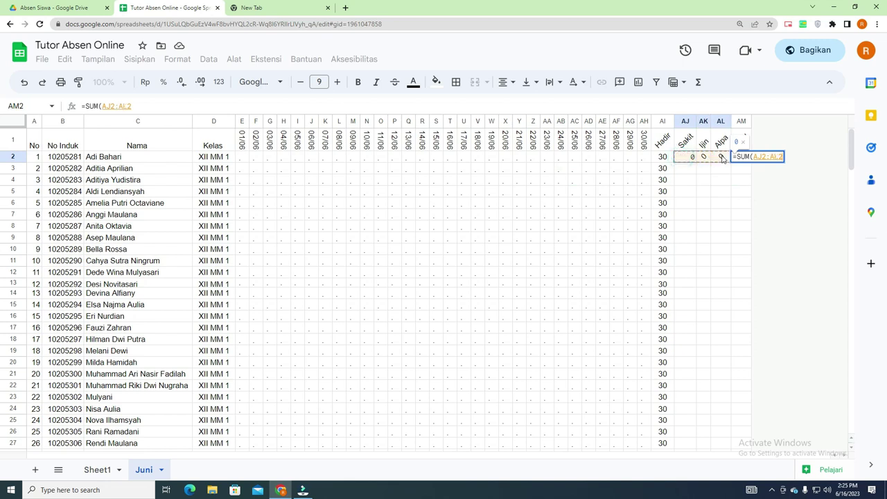
type(")")
key("Return")
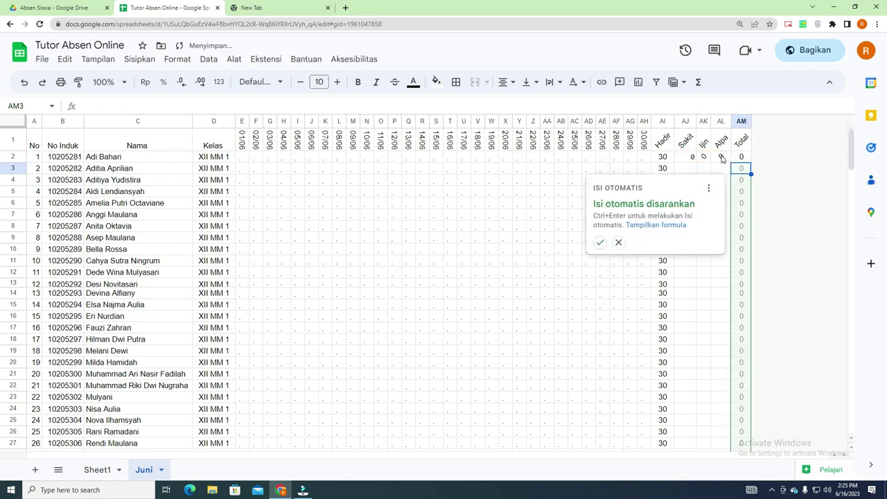
left_click(600, 242)
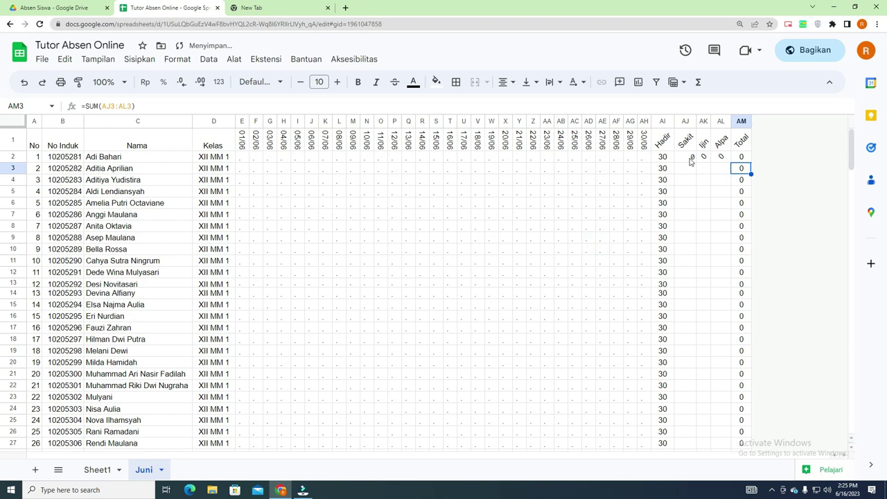
Center the Sakit count in AJ2 and copy its formatting to AK2 and AL2
left_click(690, 159)
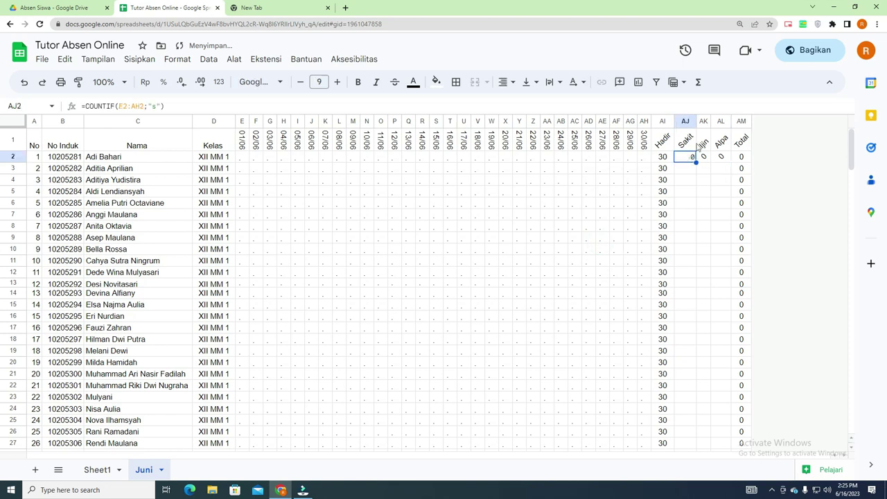
left_click(506, 82)
left_click(518, 103)
left_click(78, 82)
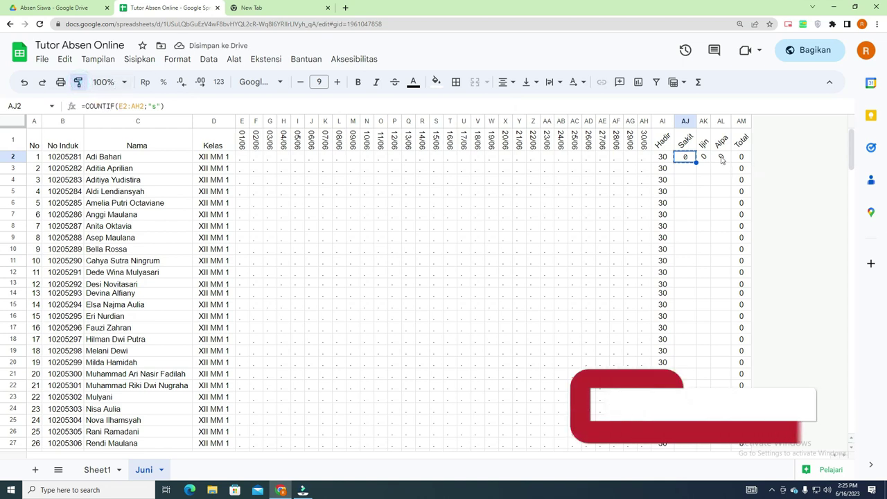
left_click_drag(703, 157, 724, 158)
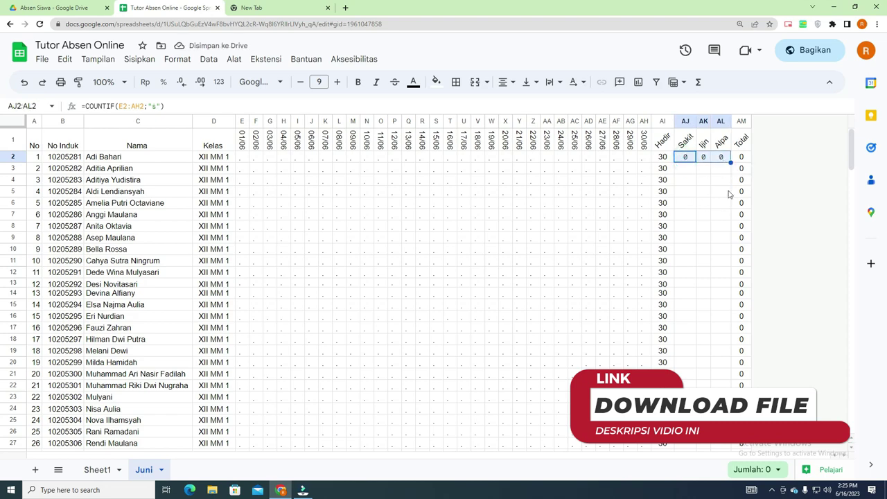
Fill the Sakit, Ijin and Alpa formulas from AJ2:AL2 down to row 199 and check several of the summary cells
key("ctrl+shift+Down")
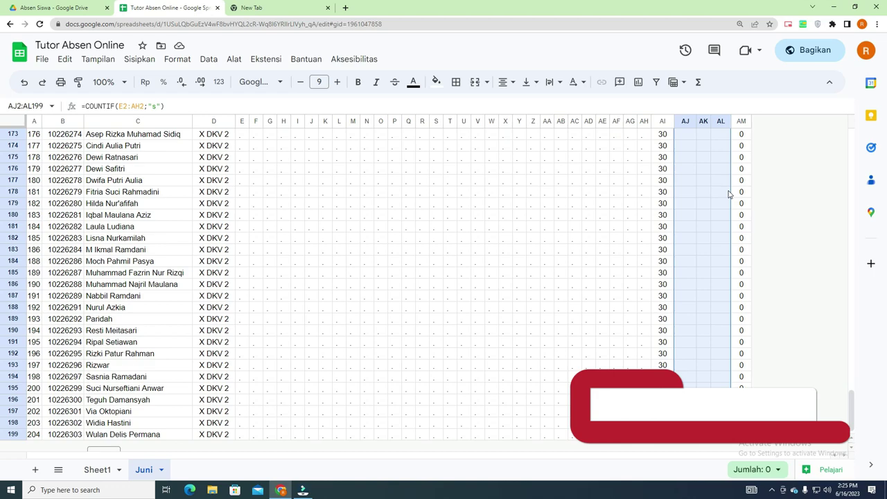
key("ctrl+d")
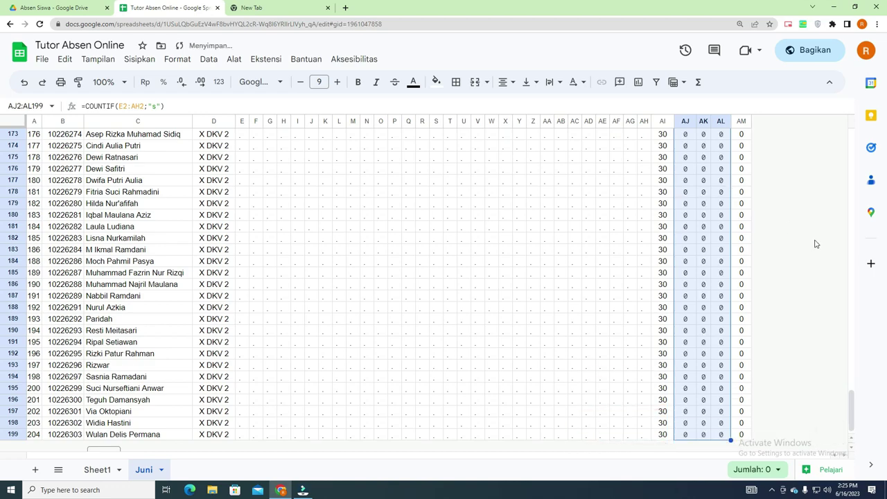
left_click_drag(852, 410, 845, 89)
left_click(740, 156)
left_click(721, 168)
left_click(720, 191)
left_click(703, 238)
left_click(685, 203)
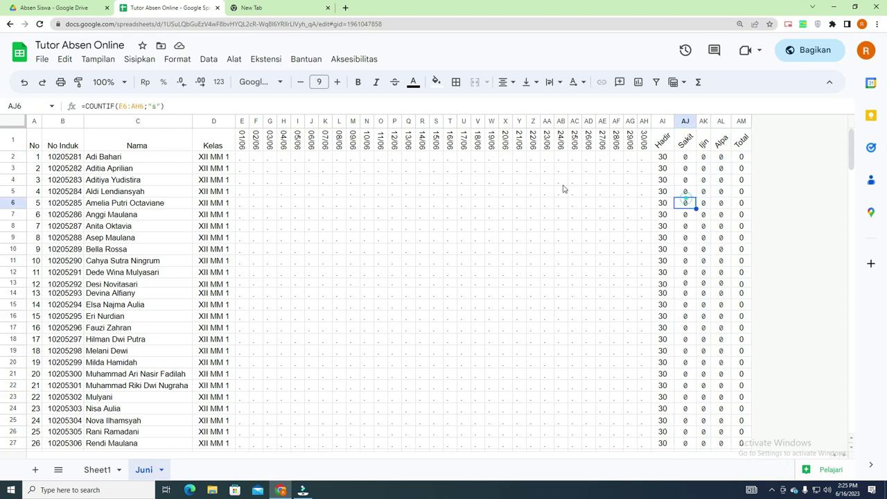
Test the summary formulas by entering s in cell R2 for 14/06, and undo the entry
left_click(423, 160)
type("s")
left_click(449, 192)
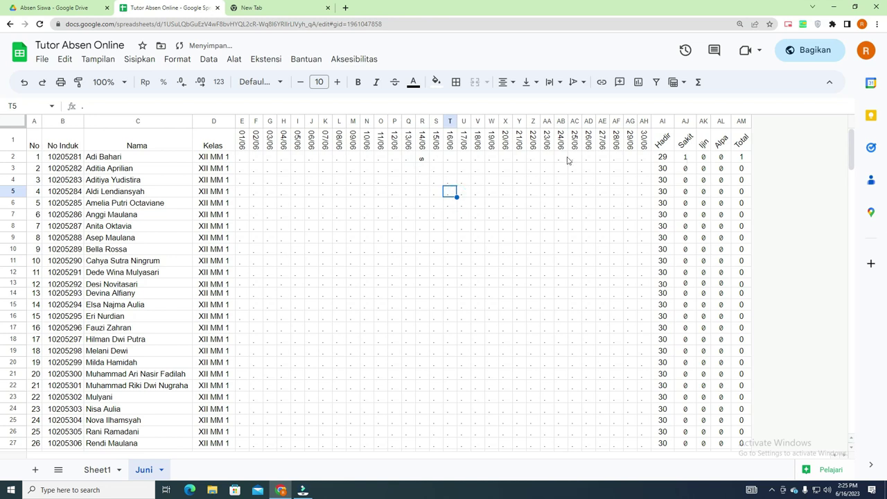
key("ctrl+z")
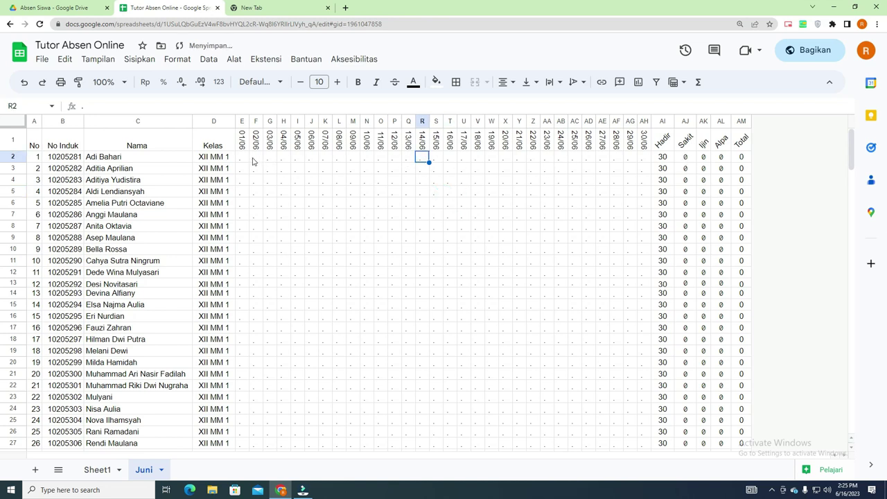
Remove the text rotation from the attendance cells E2 to AH199
left_click(242, 157)
left_click(638, 160, "shift")
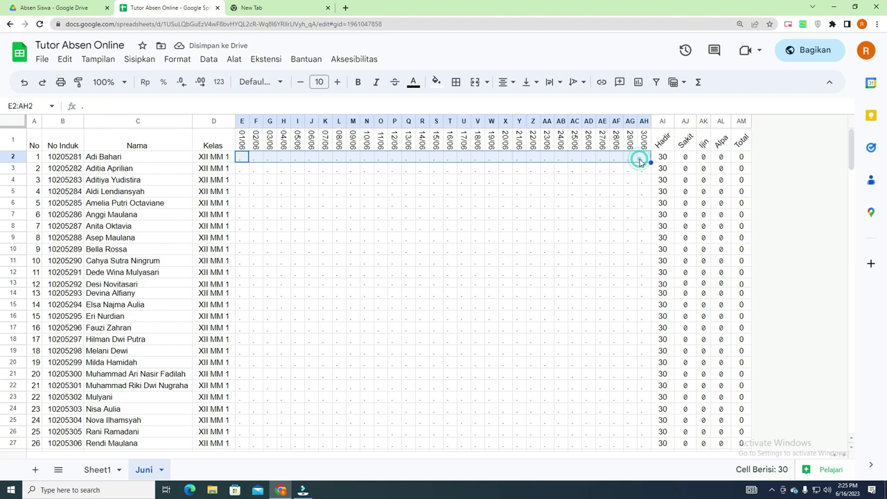
key("ctrl+shift+Down")
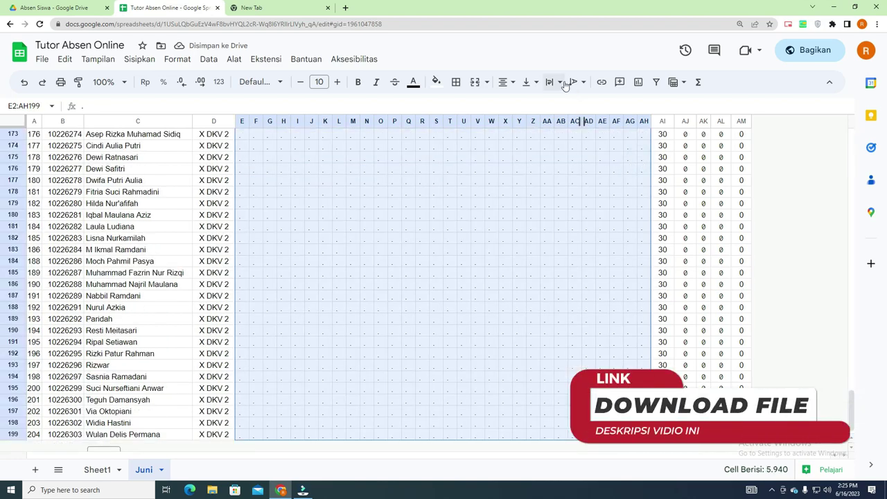
left_click(572, 82)
left_click(580, 103)
scroll(567, 148, "up", 5)
scroll(567, 148, "up", 20)
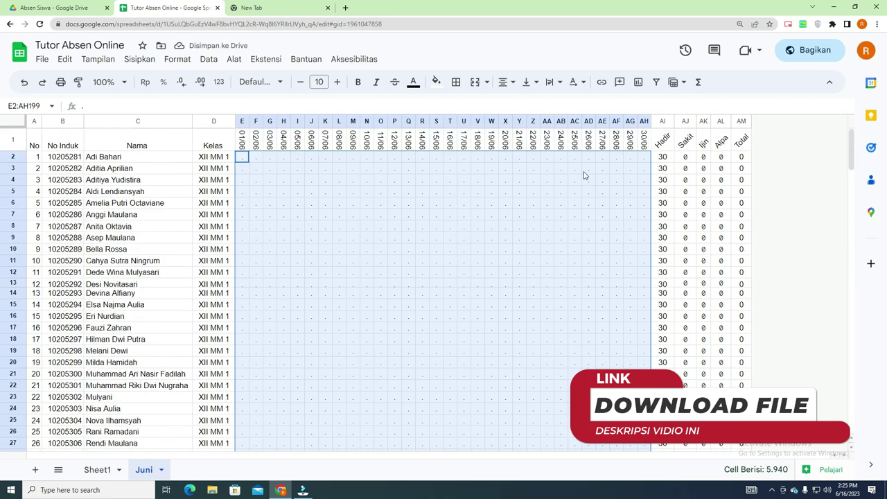
left_click(558, 179)
Enter s as a test mark in cell Z2 for 22/06, and undo it
left_click(533, 157)
type("s")
left_click(534, 170)
key("ctrl+z")
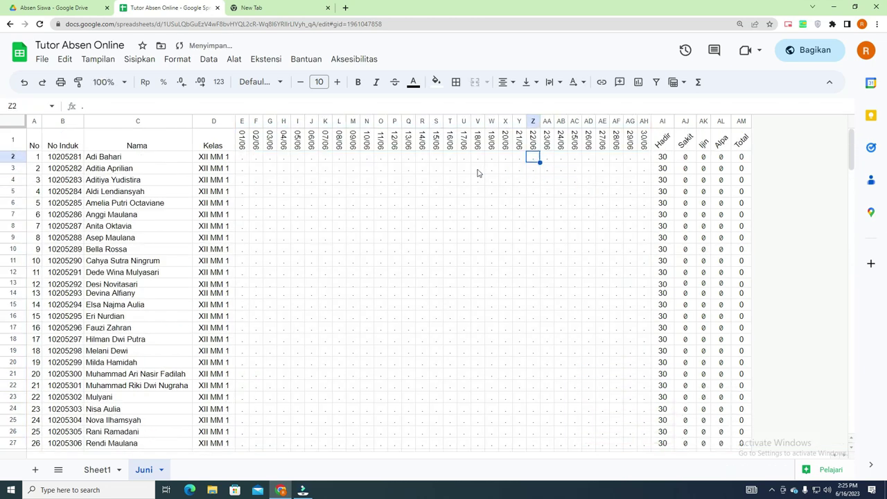
Test the counts with a in cell S2 for 15/06 and s in V2 for 18/06, and undo both entries
left_click(437, 157)
type("a")
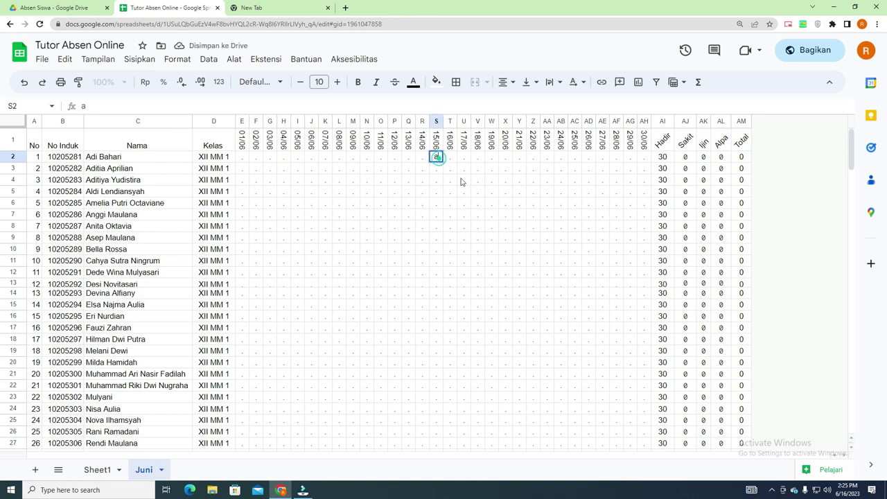
left_click(495, 192)
left_click(477, 157)
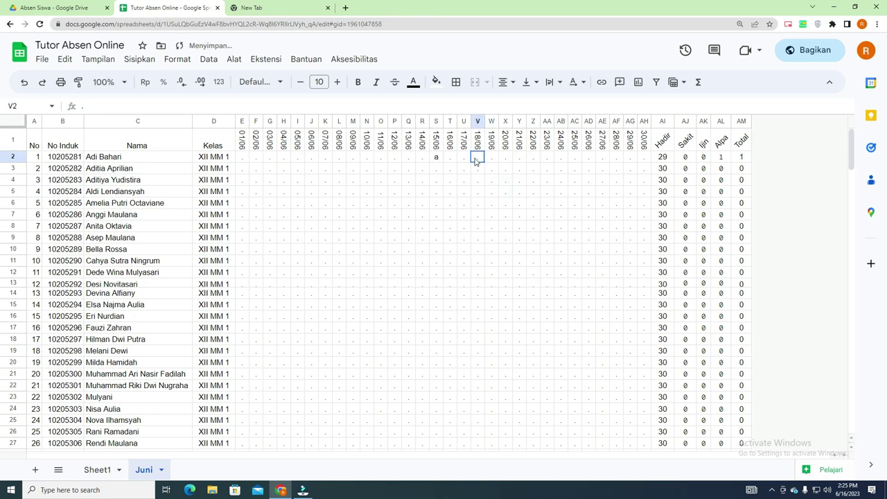
left_click(492, 167)
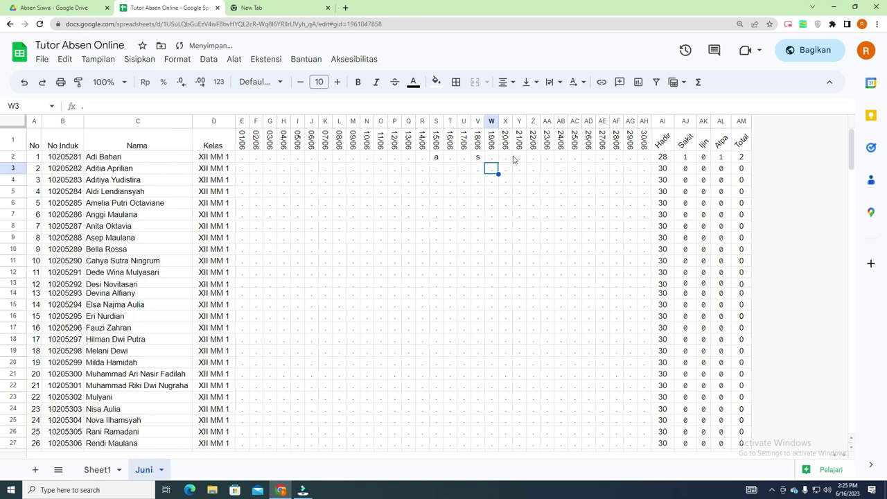
key("ctrl+z")
key("ctrl+z")
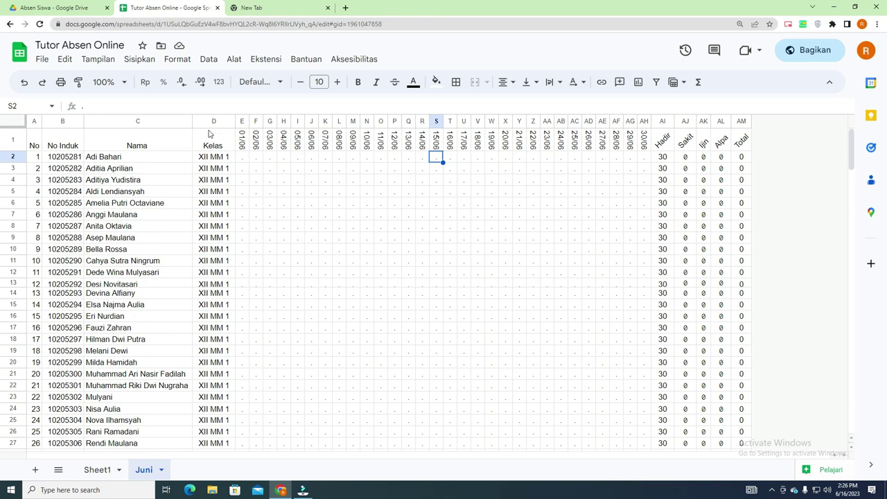
Widen the Nama column C slightly
left_click_drag(192, 121, 195, 121)
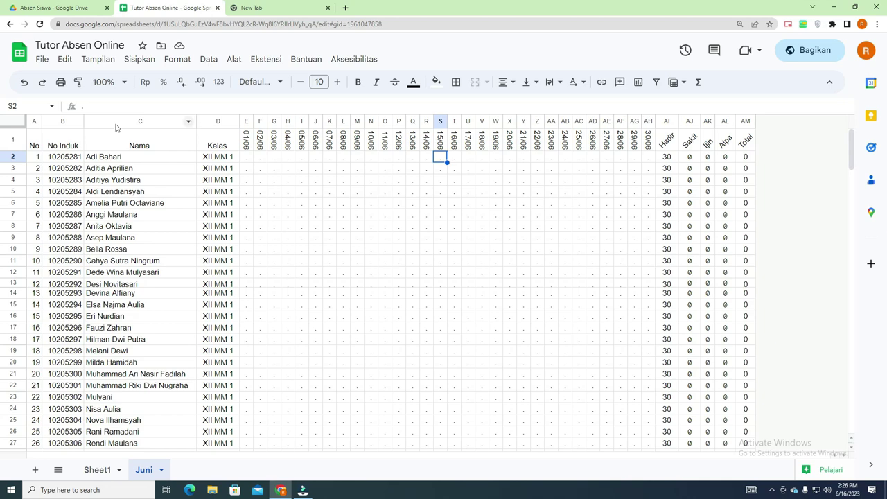
Start a conditional formatting rule for the date headers E1:AH1
left_click_drag(252, 136, 647, 139)
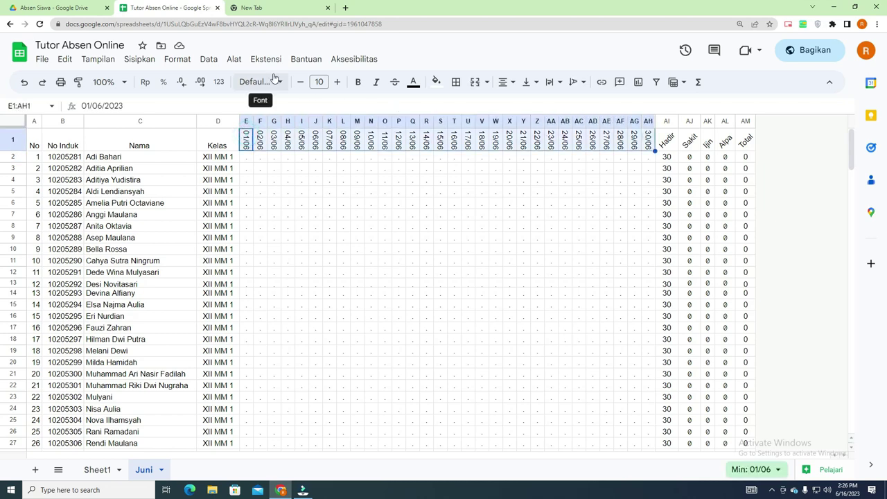
left_click(187, 61)
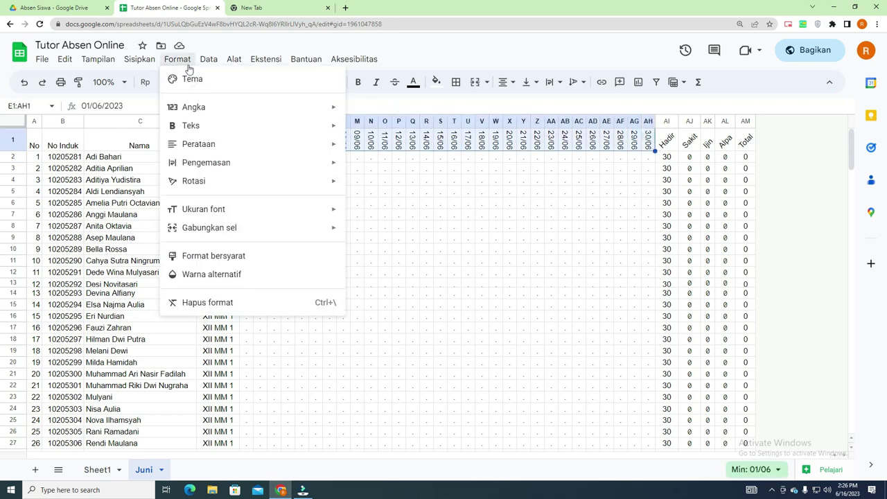
left_click(231, 256)
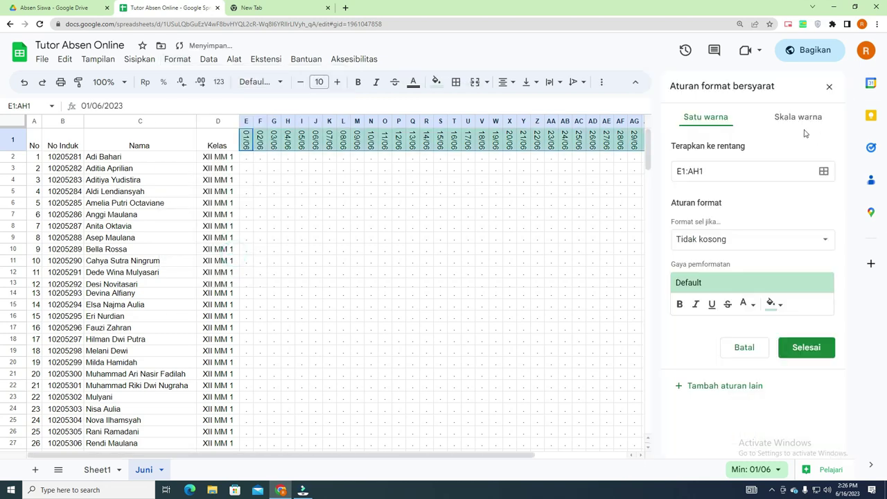
Try the custom formula =today() as the rule's condition, and remove its equals sign
left_click(740, 239)
left_click_drag(810, 257, 804, 378)
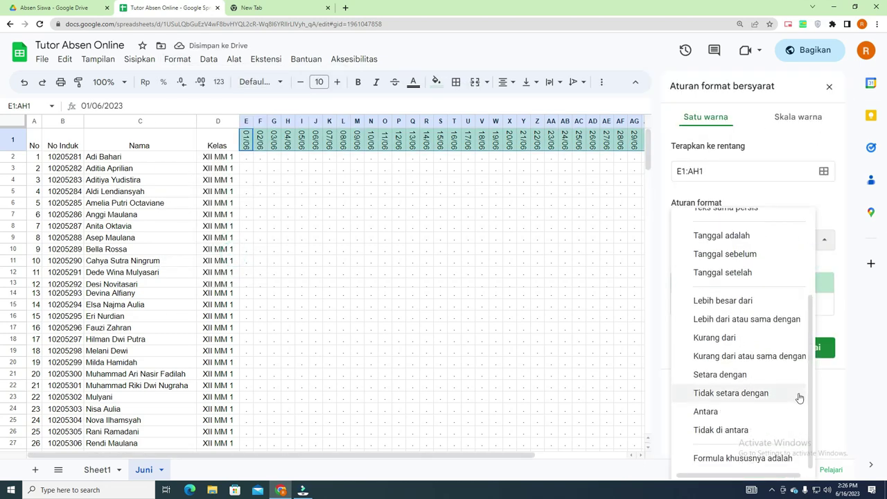
left_click(753, 460)
left_click(704, 266)
type("=")
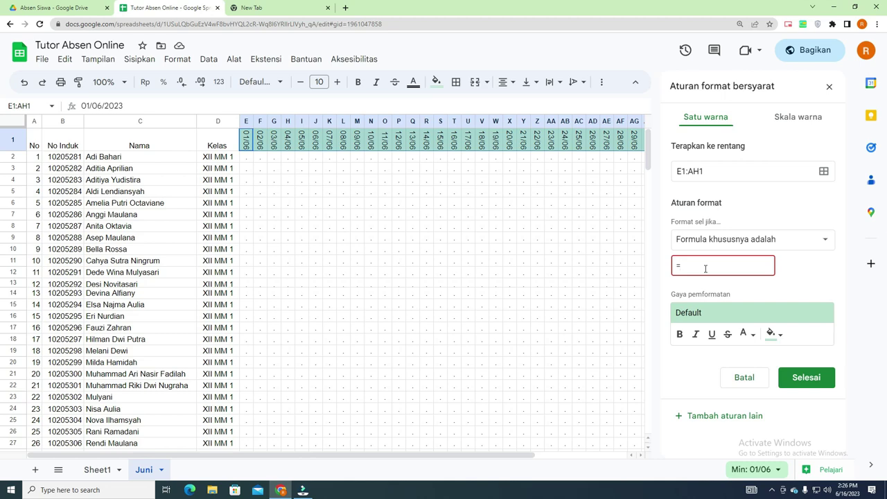
type("toda")
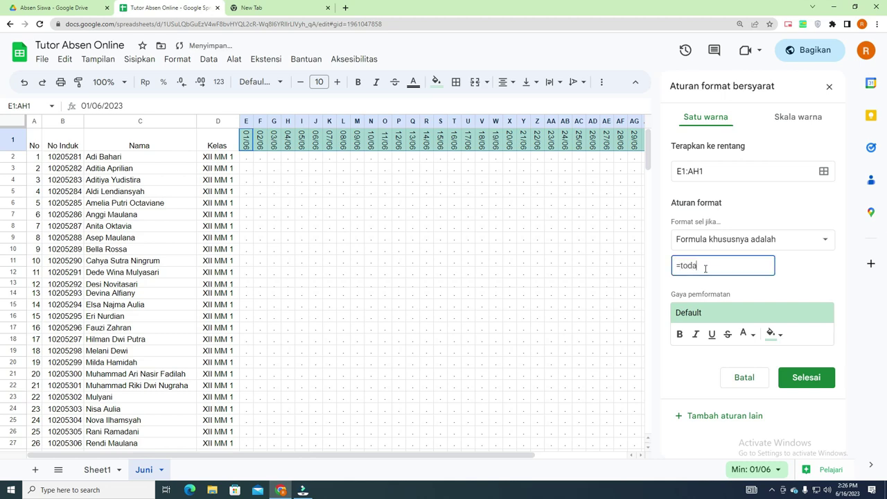
type("y(")
left_click_drag(431, 455, 487, 457)
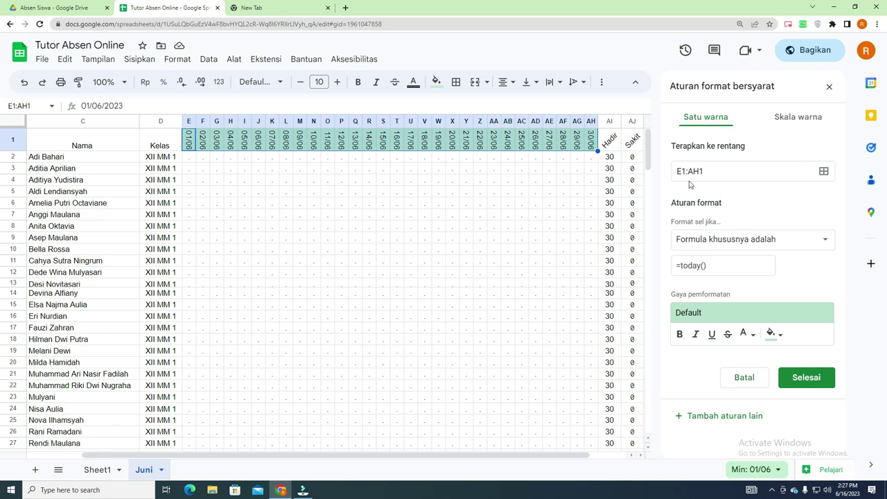
left_click(724, 263)
left_click(679, 265)
key("BackSpace")
left_click(742, 264)
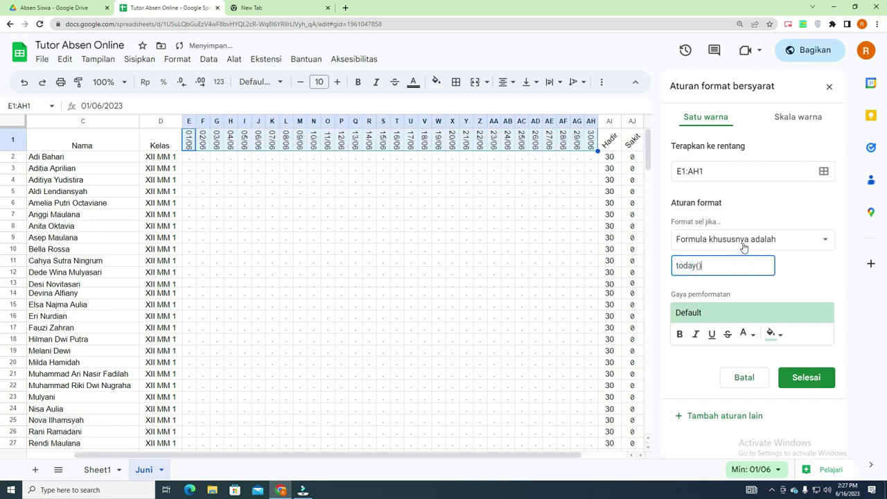
Set the date header rule's condition to Tanggal adalah hari ini with the default green style, and save the rule
left_click(743, 242)
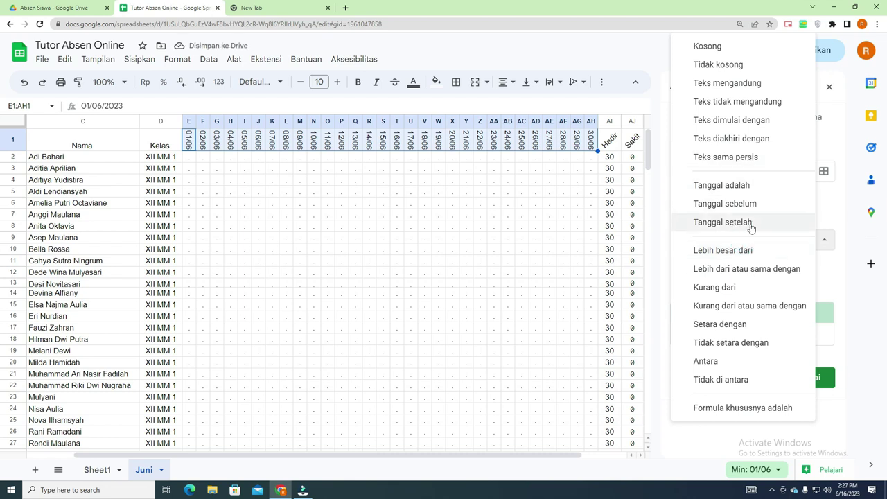
left_click(753, 185)
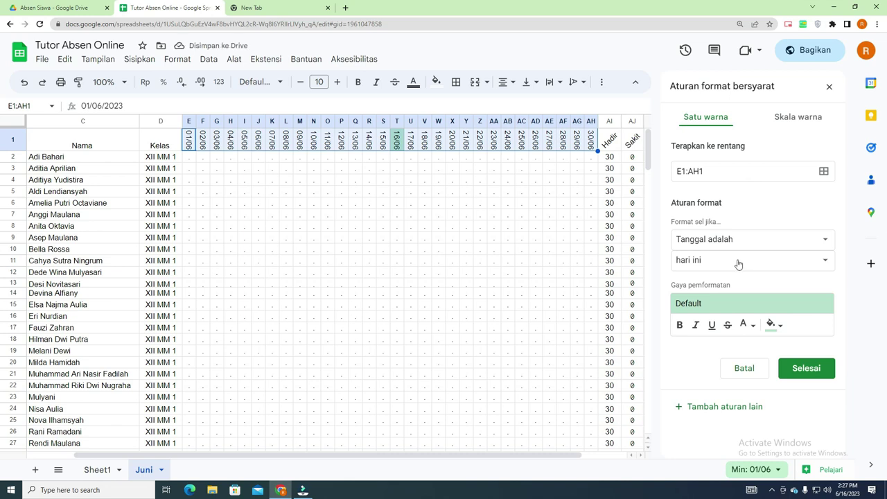
left_click(398, 180)
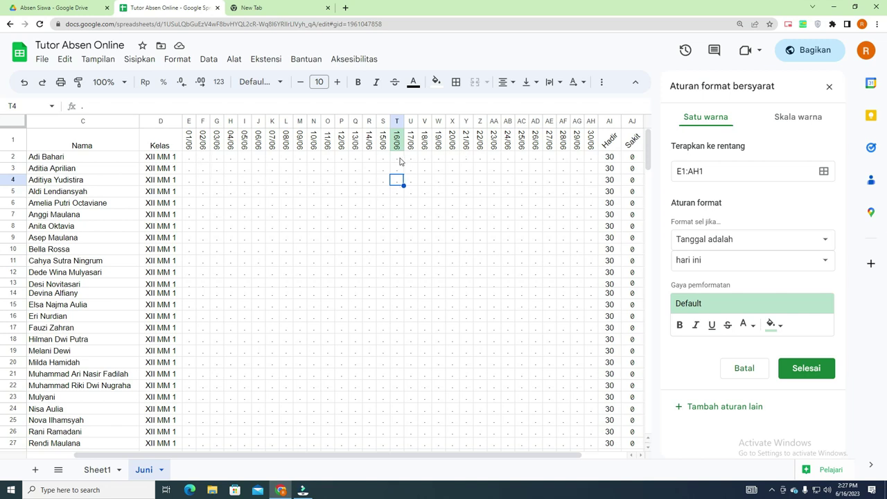
left_click_drag(400, 158, 402, 341)
scroll(400, 327, "up", 5)
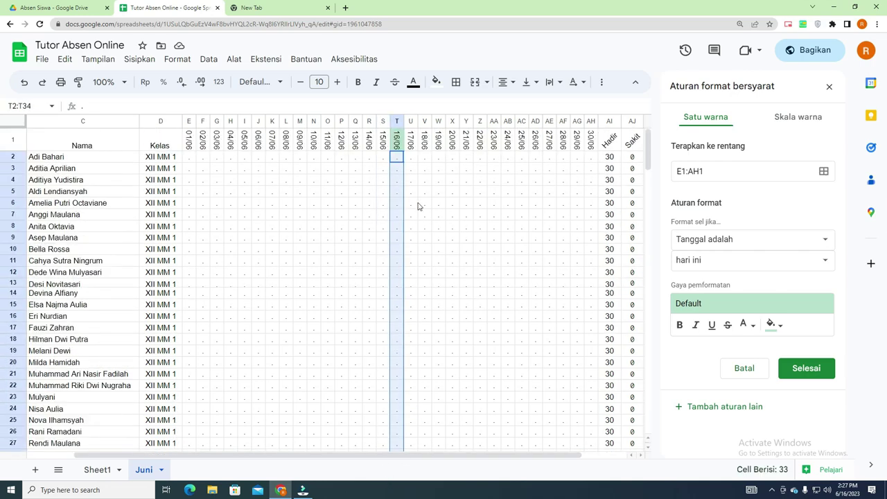
left_click(416, 182)
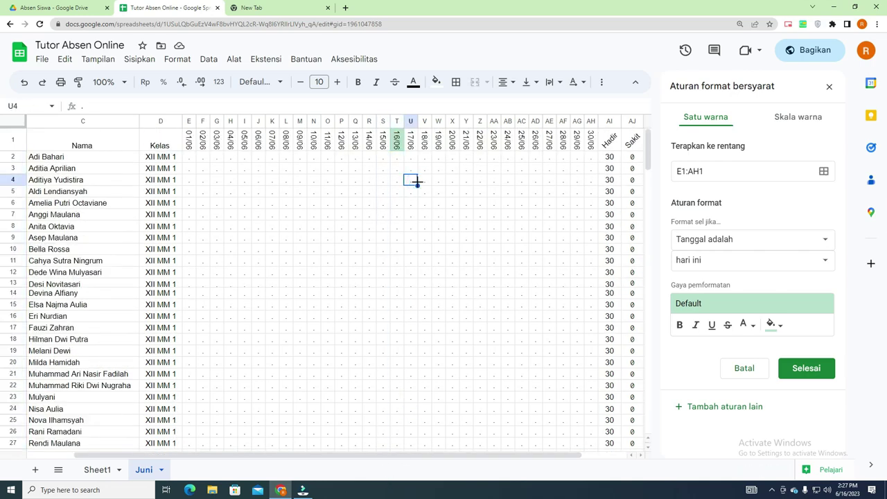
left_click(191, 158)
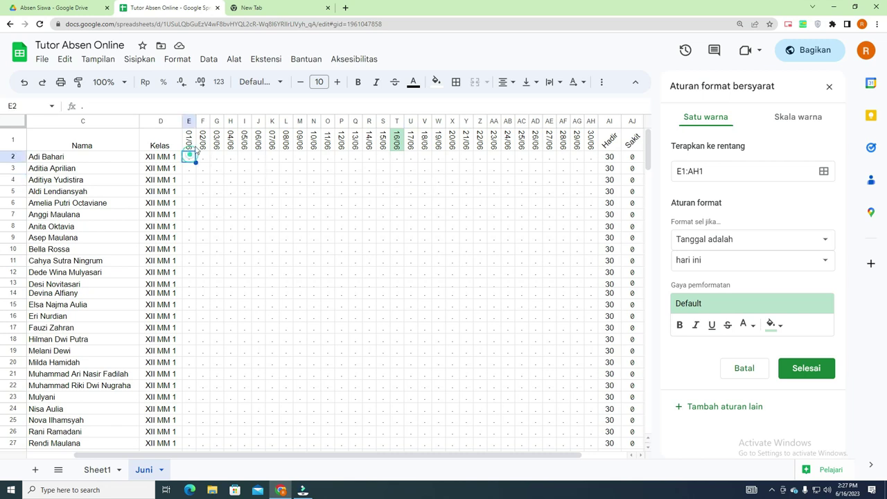
left_click(208, 59)
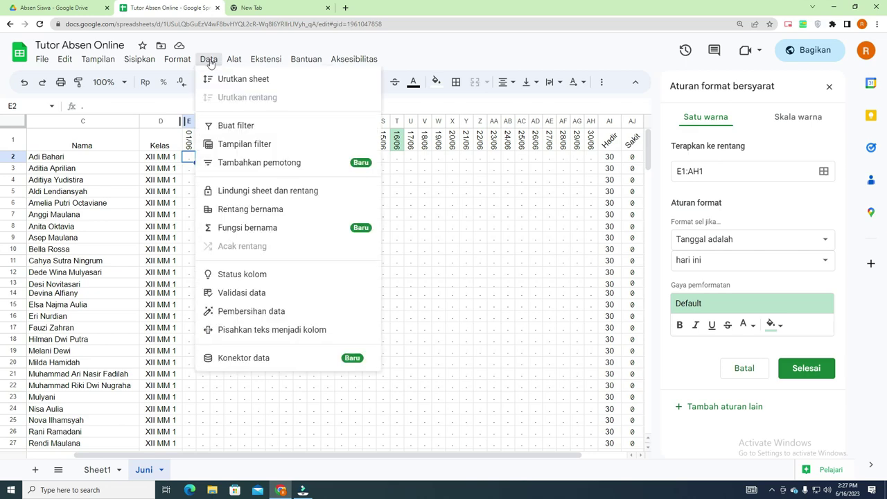
left_click(805, 368)
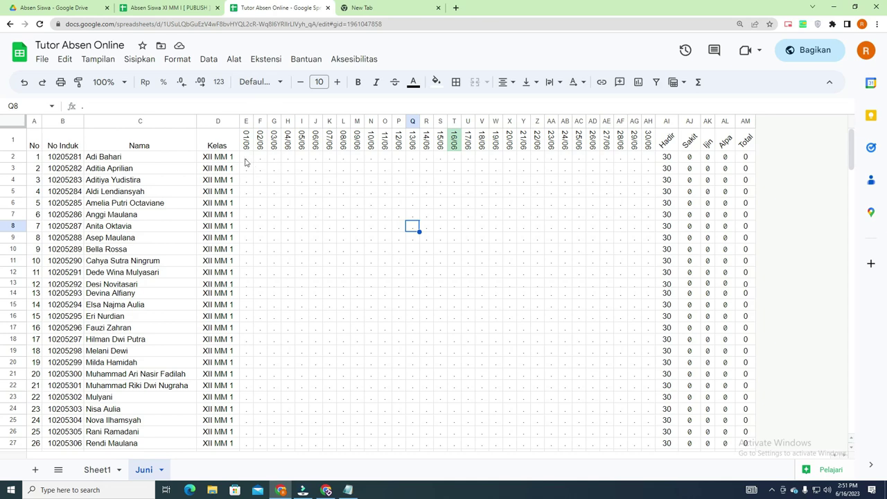
Add a data validation rule to cell E2 with Formula khususnya adalah as its criterion
left_click(247, 159)
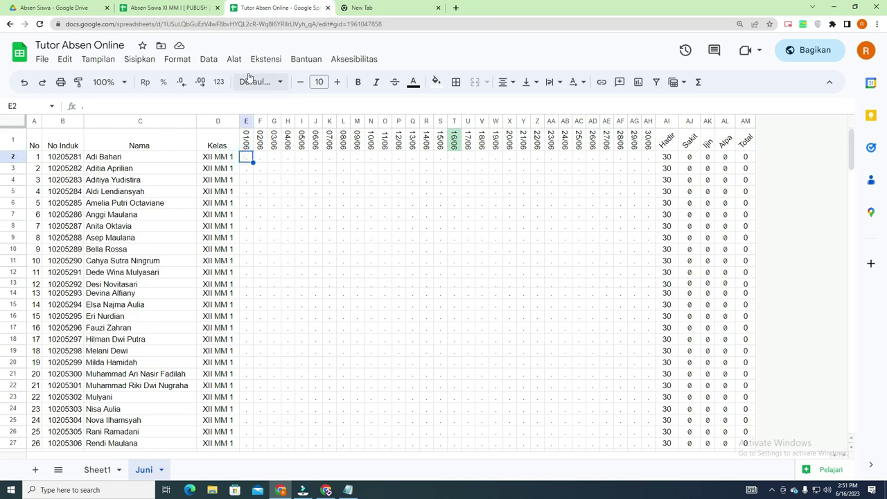
left_click(208, 59)
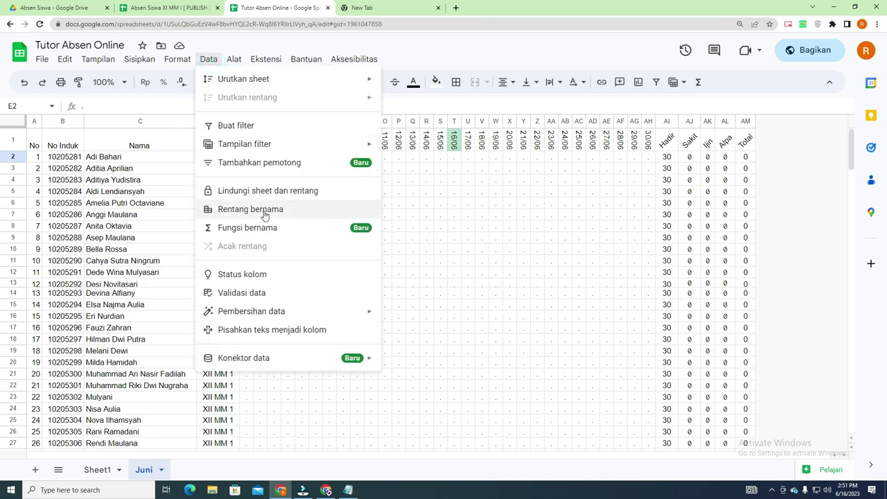
left_click(272, 292)
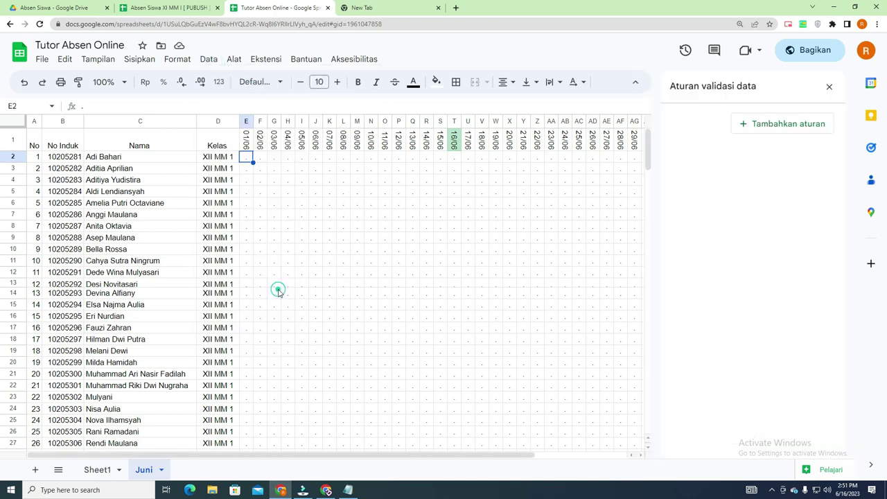
left_click(795, 125)
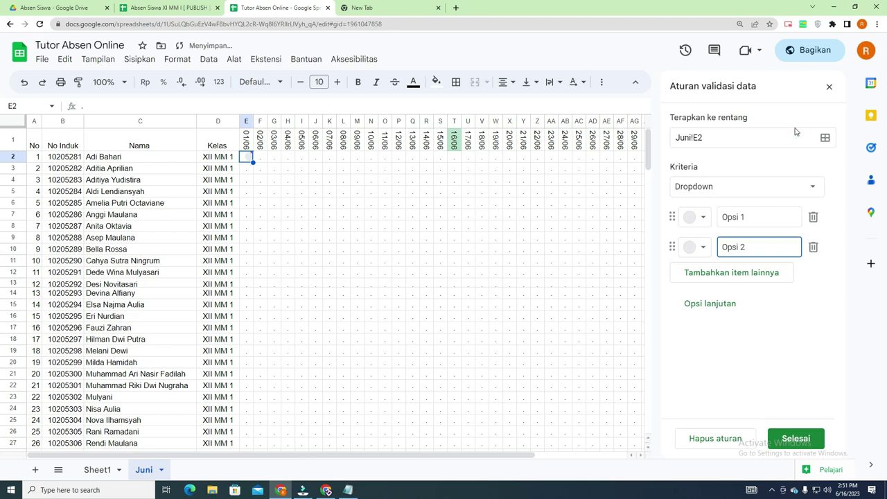
left_click(725, 186)
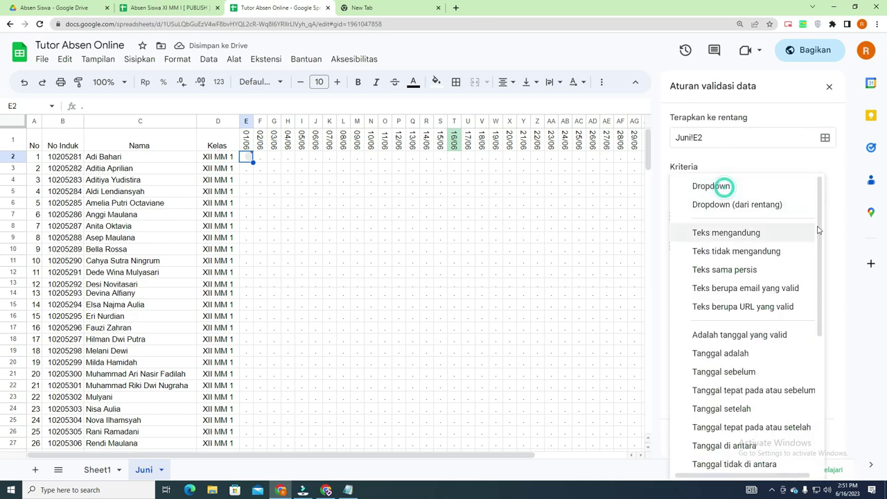
left_click_drag(821, 227, 794, 387)
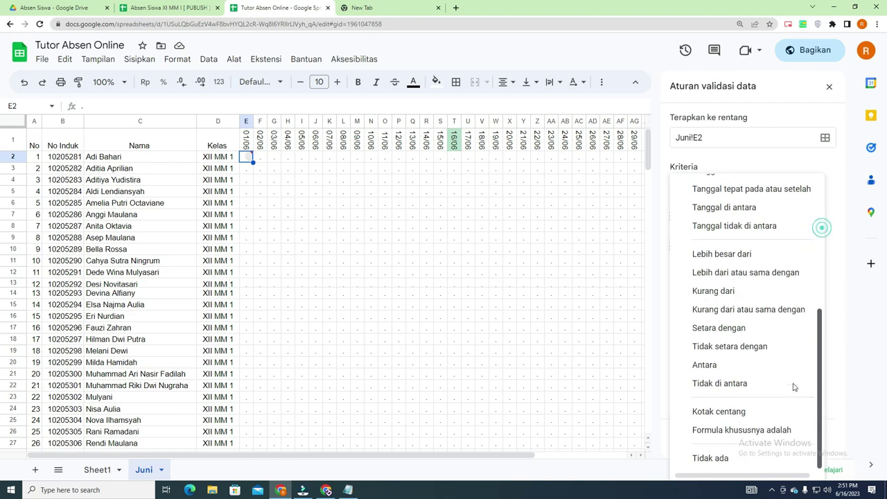
left_click(787, 431)
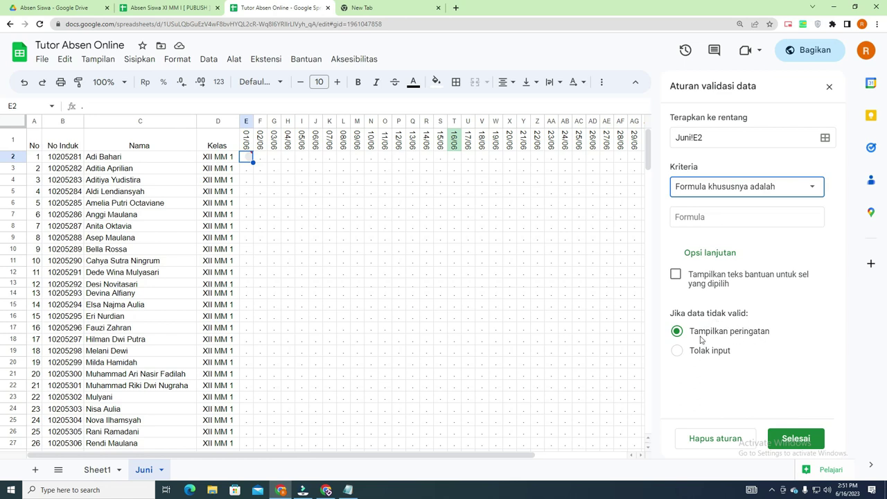
Make the E2 validation rule reject invalid input, enter the formula =$E$1=today(), and save the rule
left_click(677, 350)
left_click(696, 217)
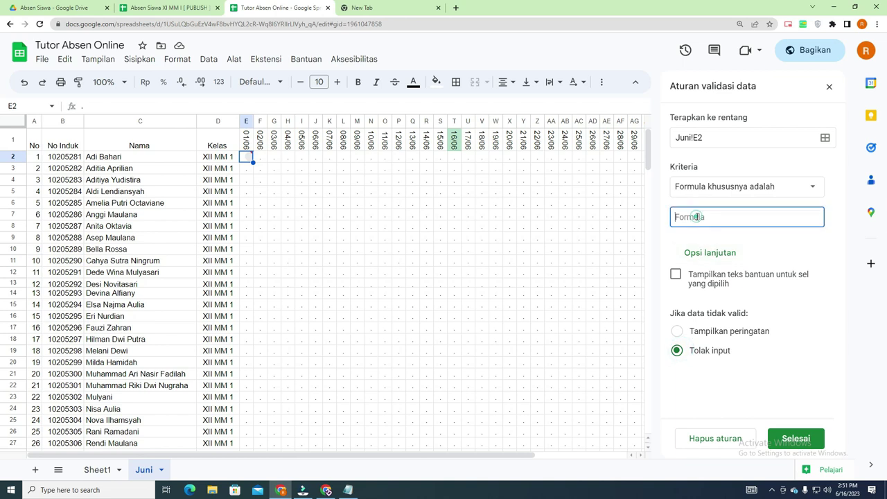
right_click(696, 217)
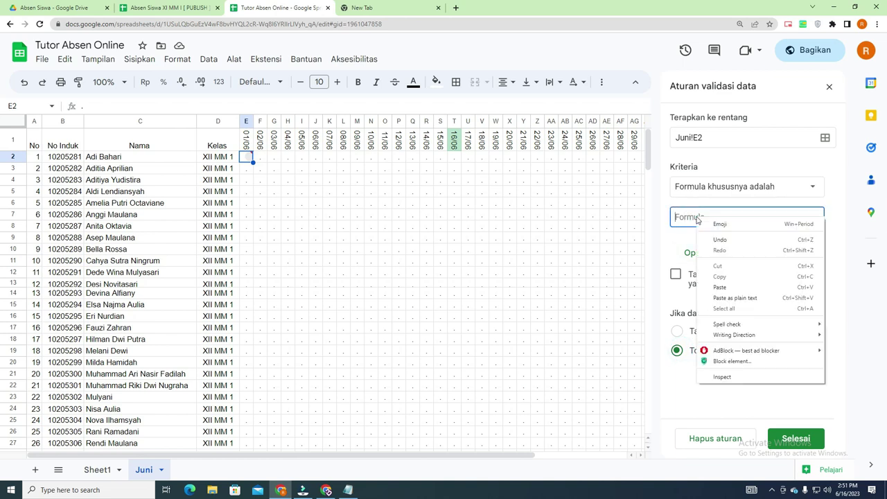
left_click(720, 287)
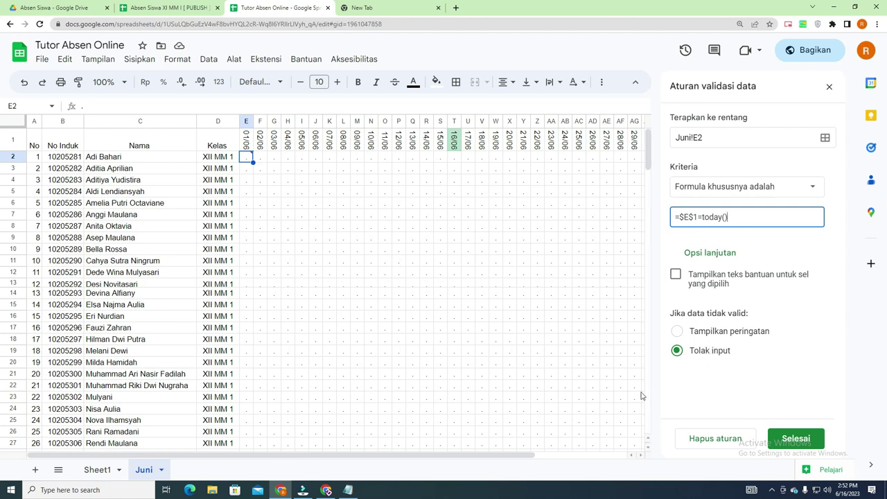
left_click(775, 446)
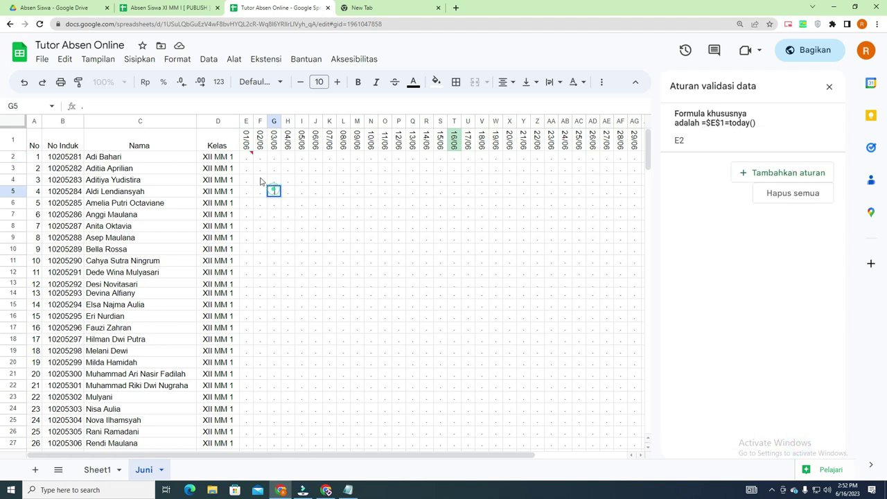
Test the validation rule with an entry in cell E2 under 01/06
left_click(304, 203)
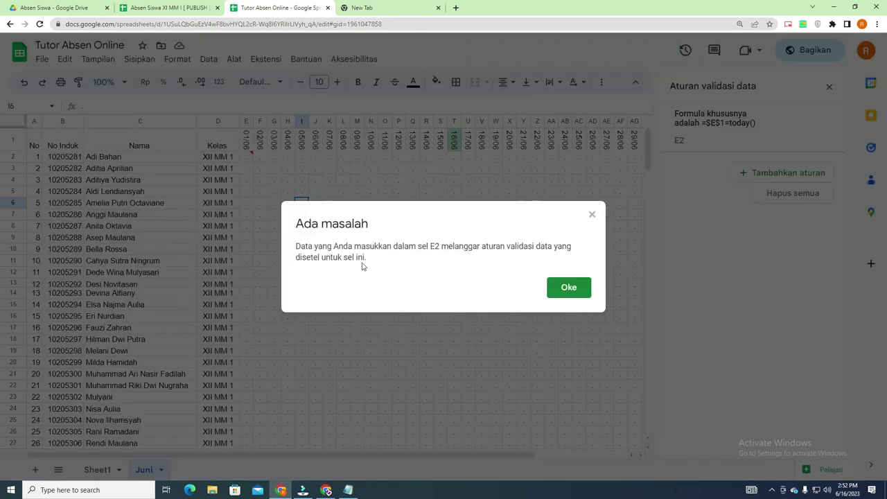
left_click(577, 289)
Enable help text on the E2 validation rule, set it to Isi Hari Ini Saja, and save the rule
left_click(247, 158)
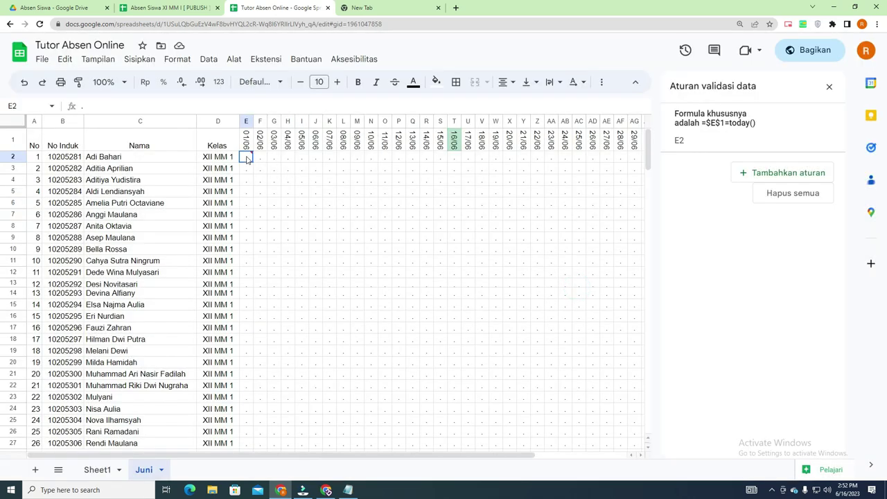
left_click(704, 119)
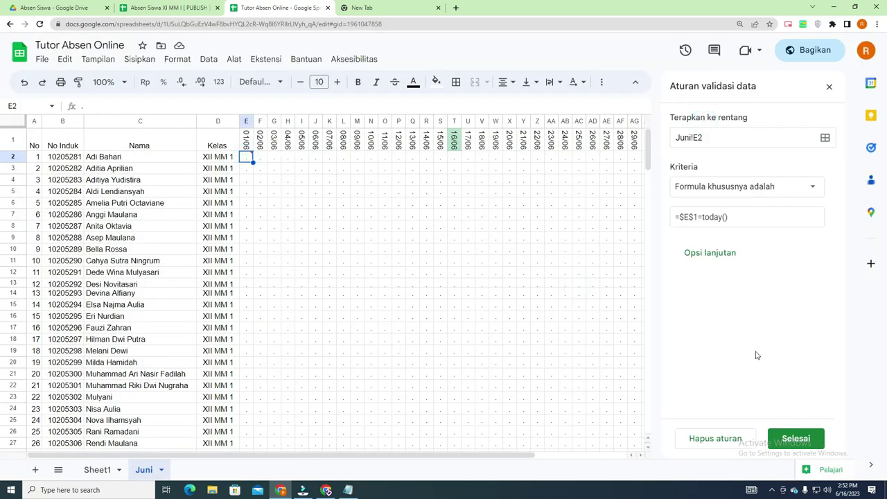
left_click(729, 255)
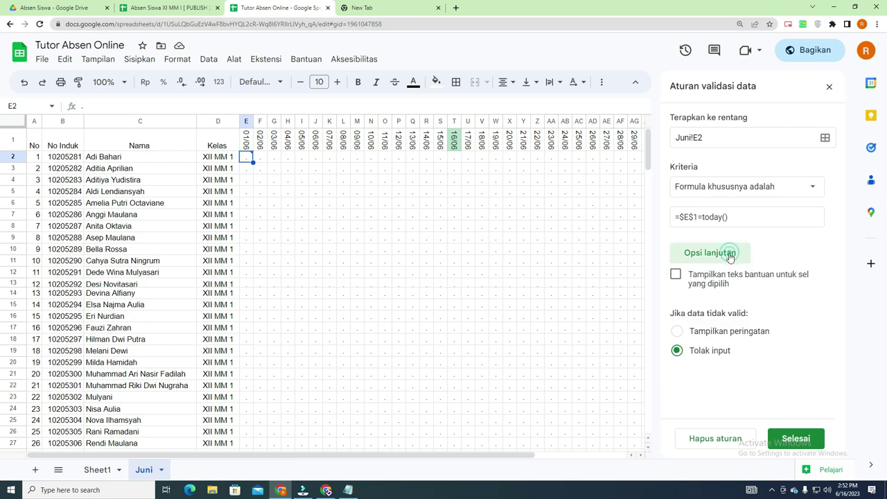
left_click(675, 275)
left_click(725, 309)
type("Isi Hari Ini Saja")
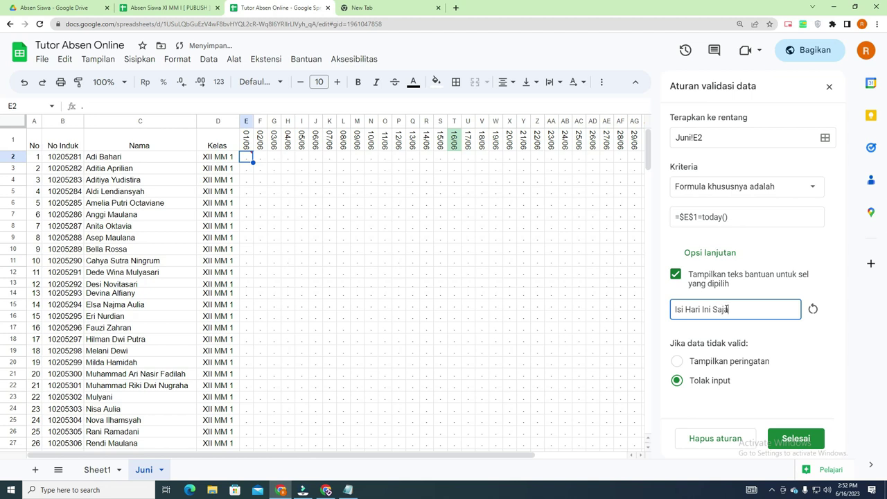
left_click(778, 438)
Fill cell E2 with its validation rule down through E12 in the 01/06 column
left_click(276, 160)
left_click(248, 158)
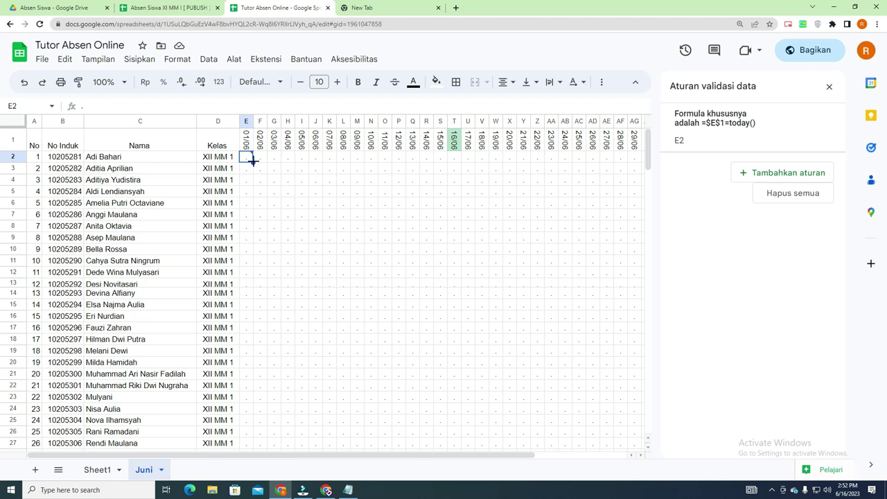
mouse_move(257, 159)
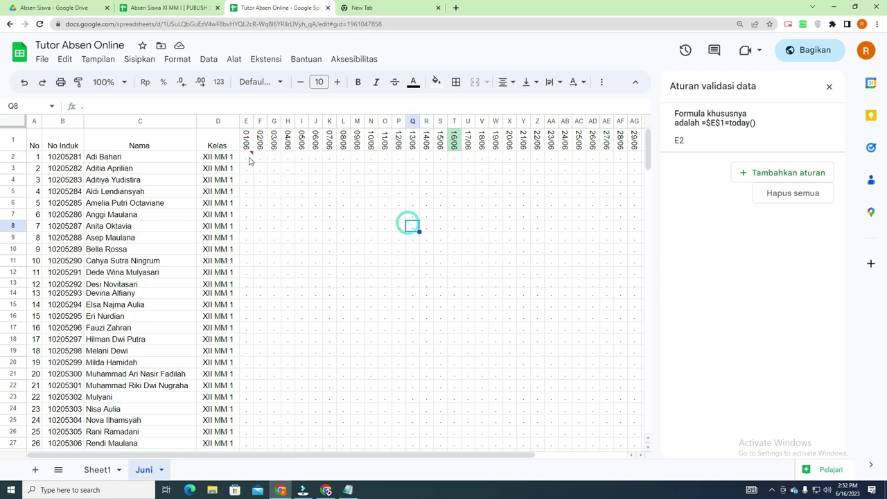
left_click_drag(252, 162, 251, 277)
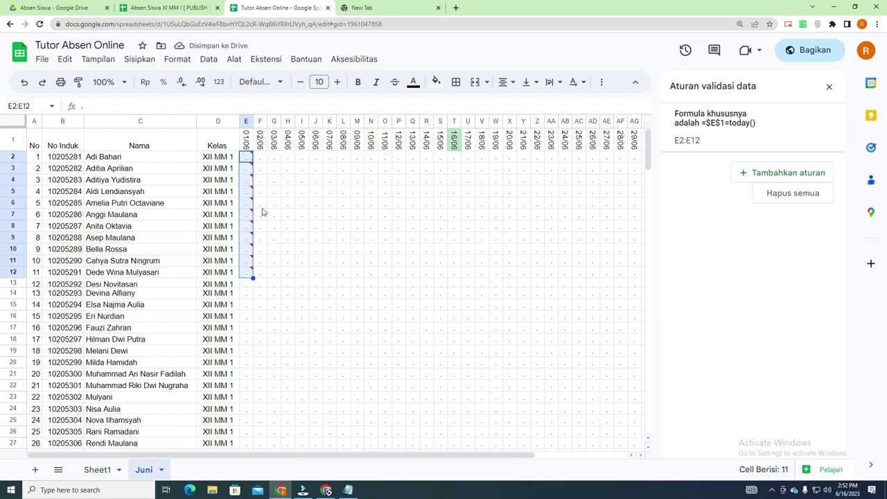
Test the validation rule with the entry H in cell E10 under 01/06
left_click(246, 248)
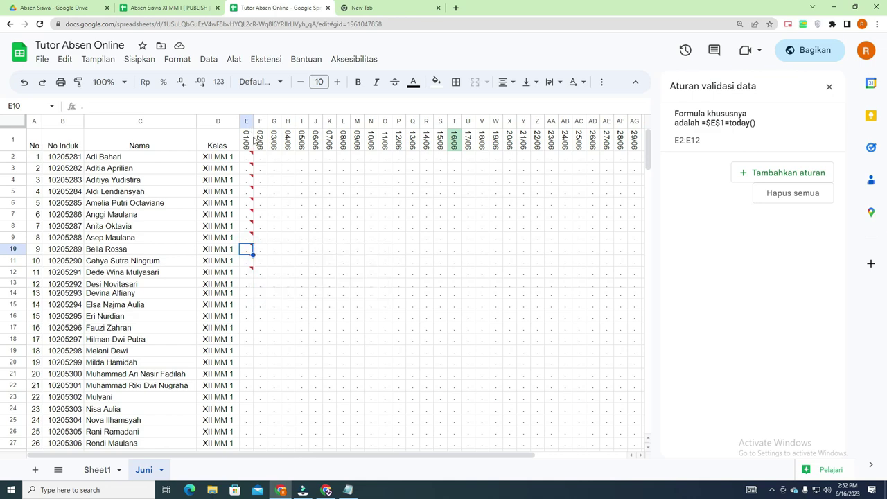
type("H")
left_click(301, 202)
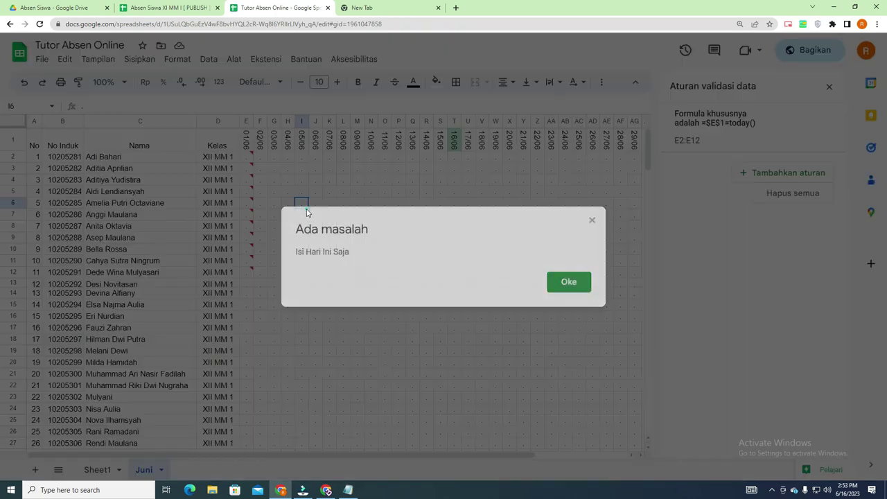
left_click(569, 290)
left_click(301, 169)
Add a data validation rule to cell F2 using the custom formula criterion and rejecting invalid input
left_click(259, 156)
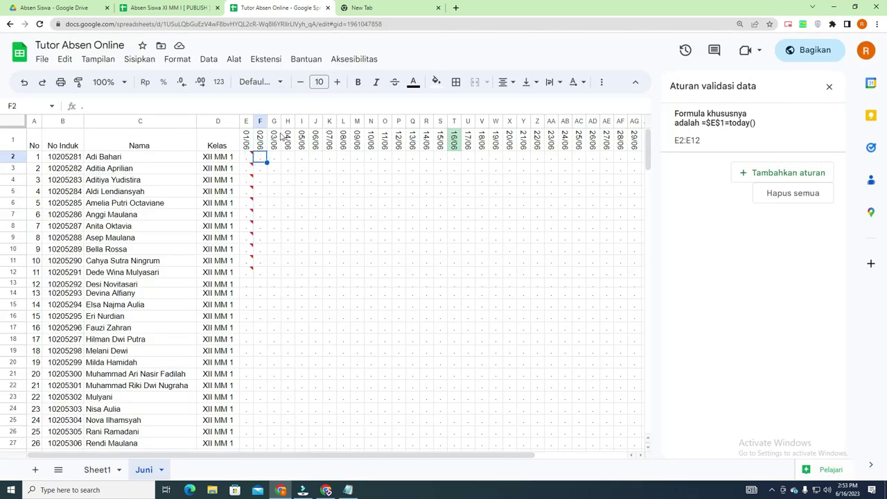
left_click(208, 59)
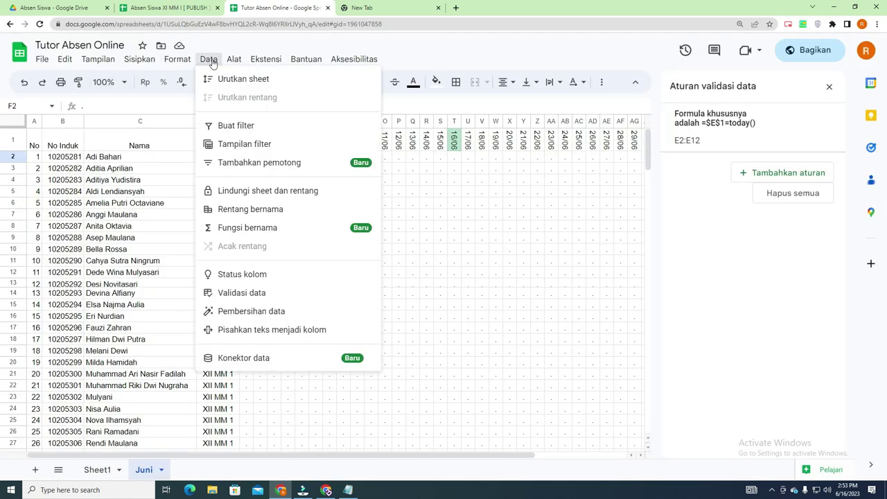
left_click(316, 294)
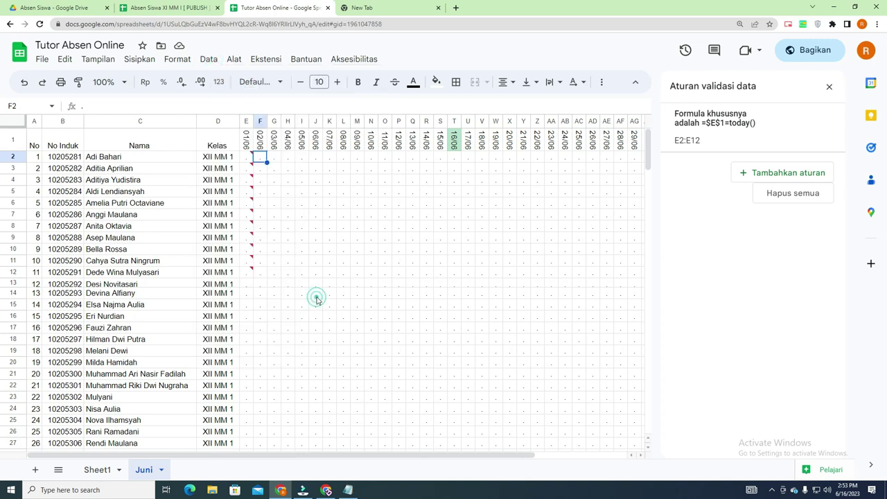
left_click(788, 175)
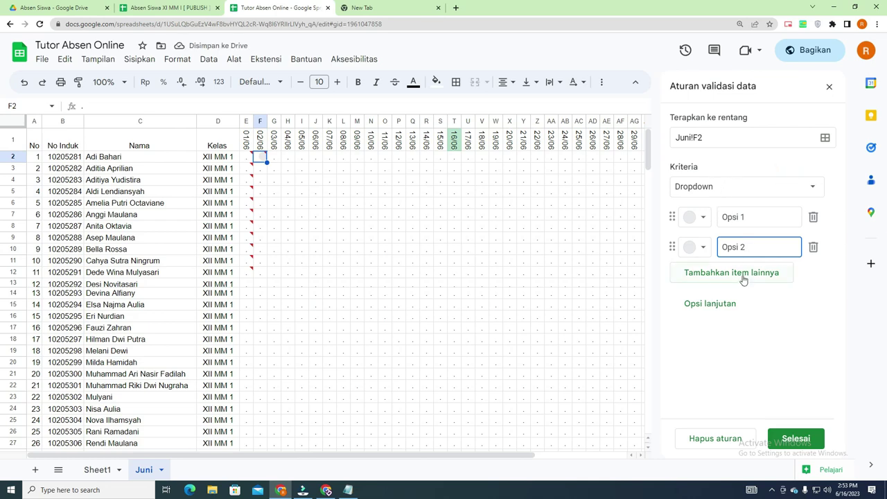
left_click(731, 185)
scroll(784, 467, "down", 4)
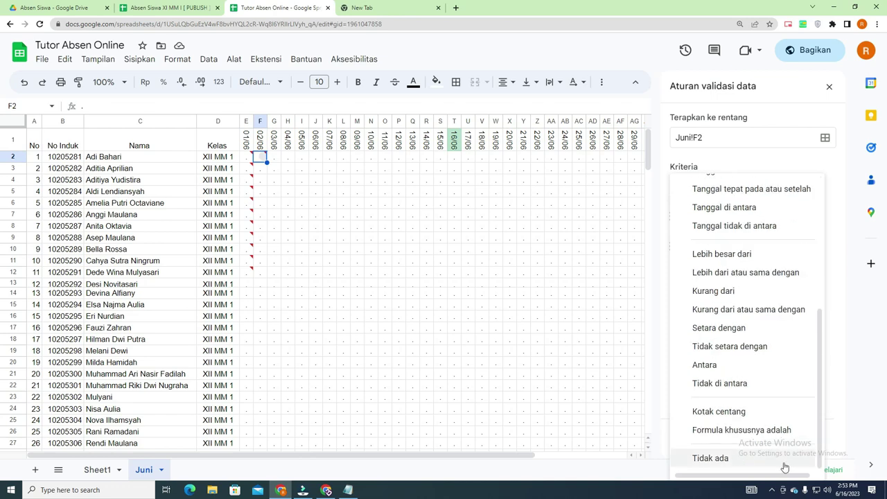
left_click(751, 429)
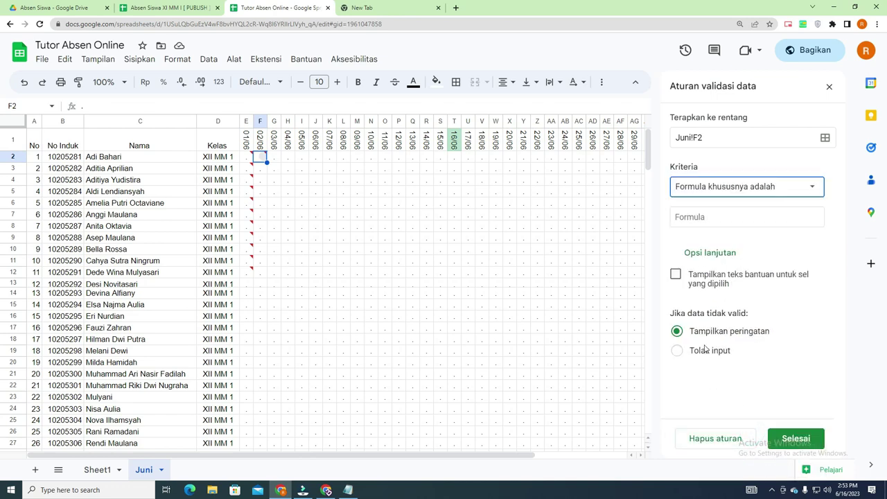
left_click(705, 350)
Set the F2 rule's custom formula to =$F$1=today() and save the rule
left_click(699, 217)
type("=$E$1=today()")
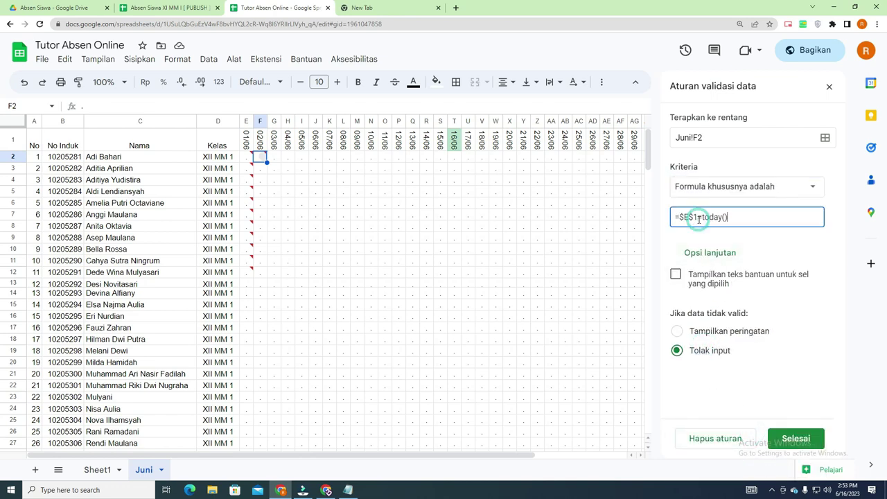
left_click(688, 215)
key("BackSpace")
type("F")
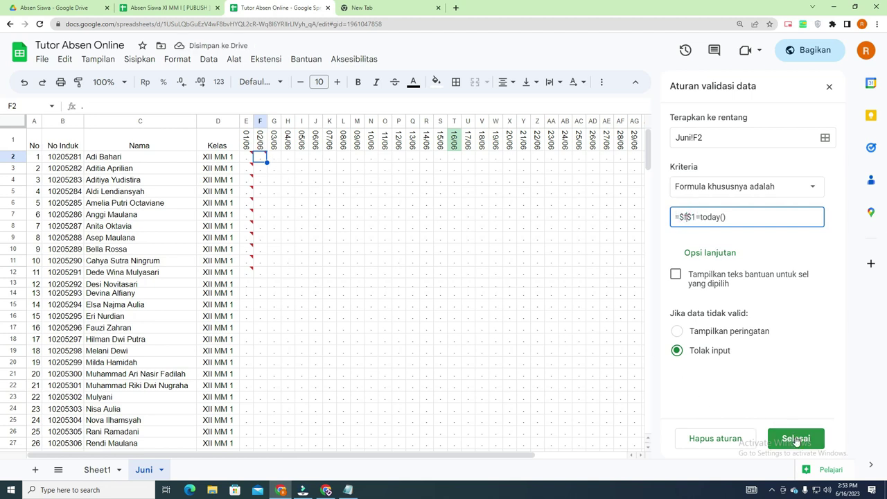
triple_click(744, 219)
left_click(794, 437)
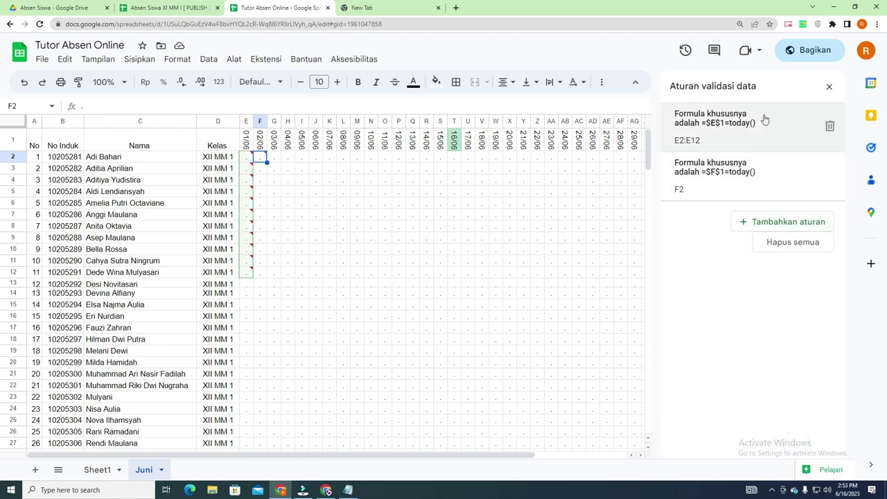
Add another validation rule, apply it to Juni!g2, and set its custom formula to =$g$1=today()
left_click(769, 223)
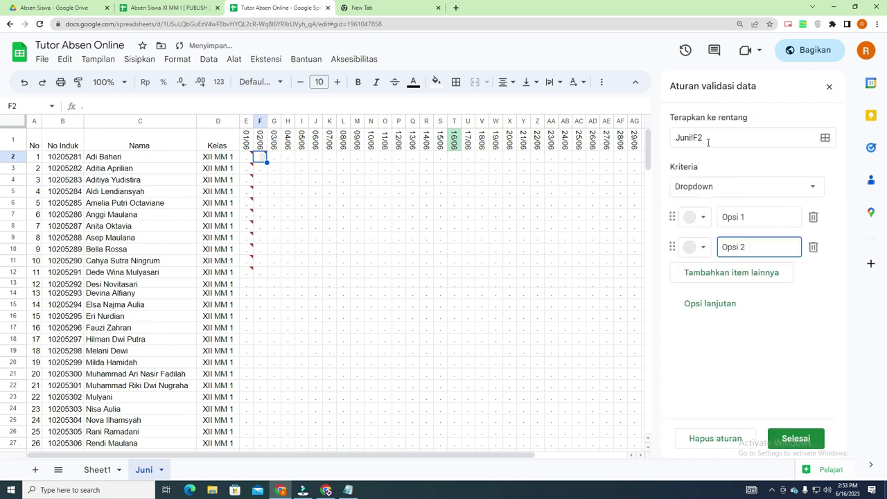
left_click(730, 140)
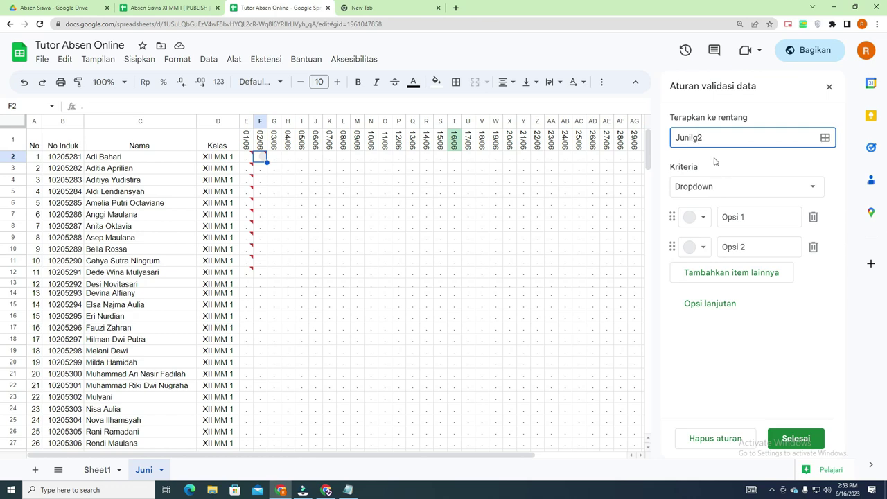
left_click(742, 189)
scroll(805, 421, "down", 4)
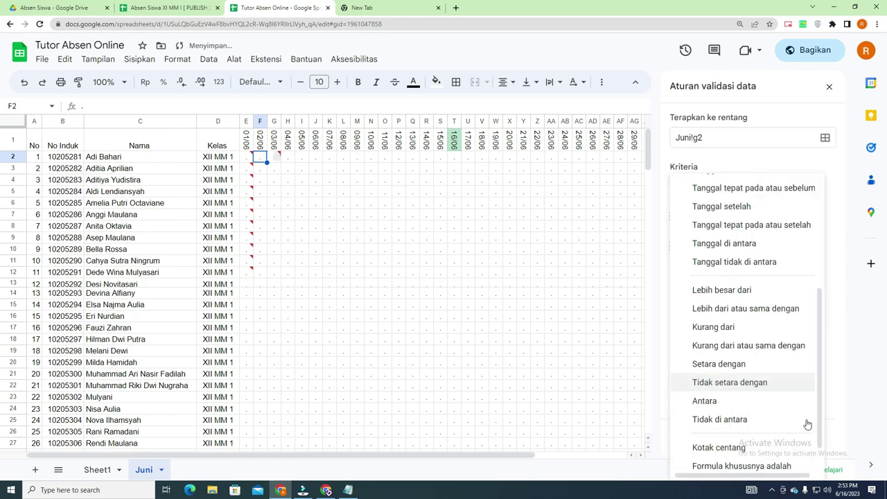
left_click(774, 429)
left_click(703, 217)
type("=$f$1=today()")
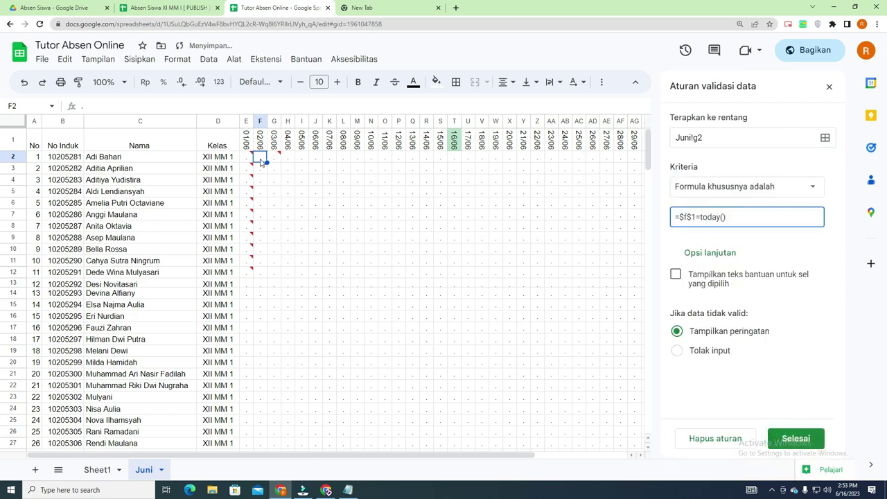
double_click(687, 217)
type("g")
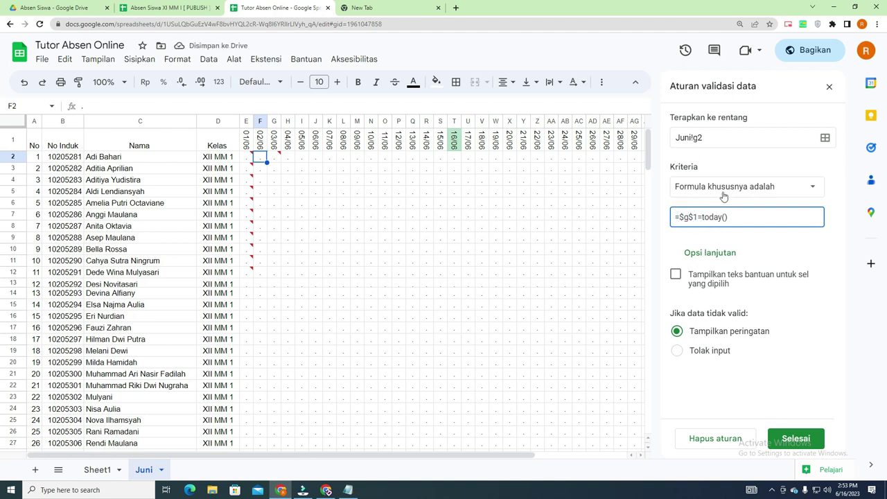
Make the G2 rule reject invalid input, enable the help text Isi Saja Hari Ini, and save the rule
left_click(724, 353)
left_click(708, 253)
left_click(707, 253)
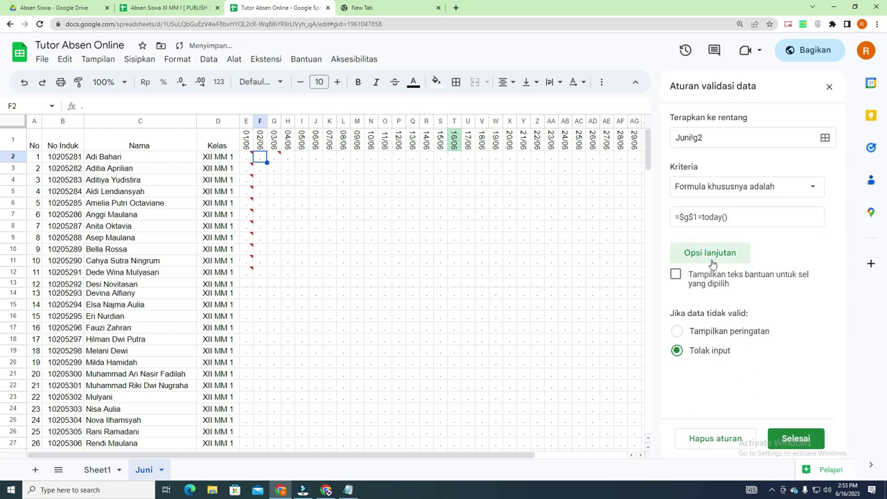
left_click(690, 286)
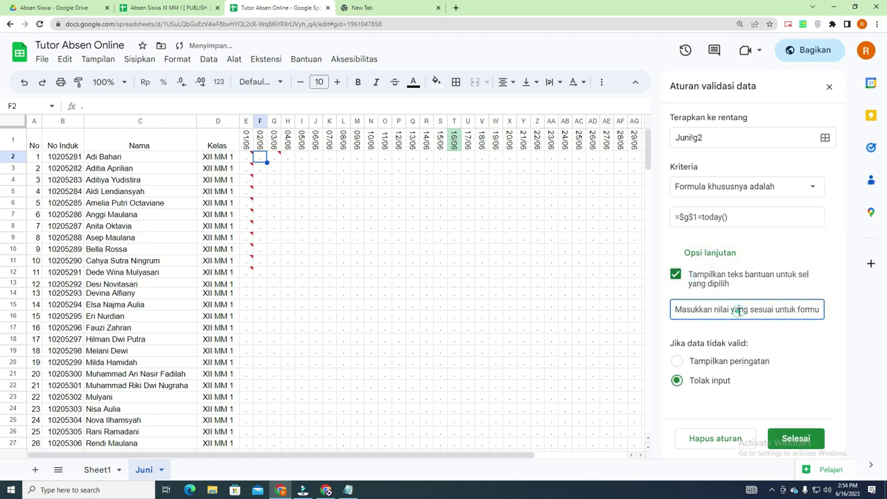
triple_click(763, 311)
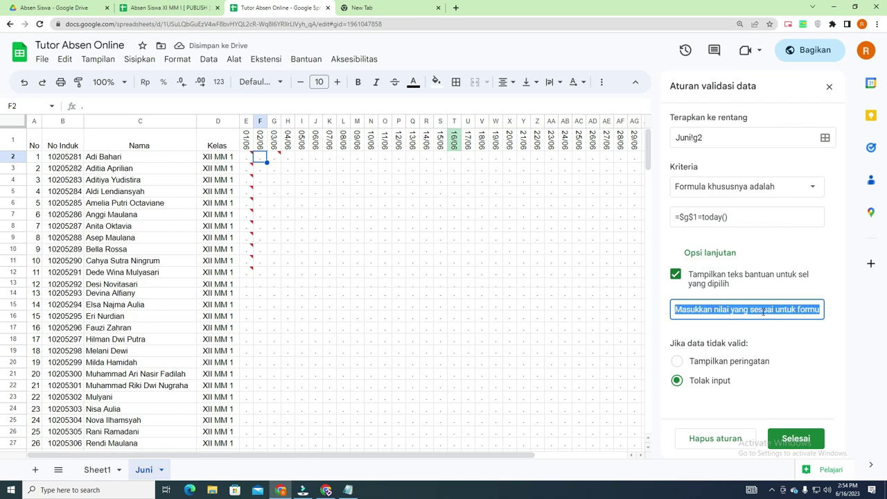
type("Isi S")
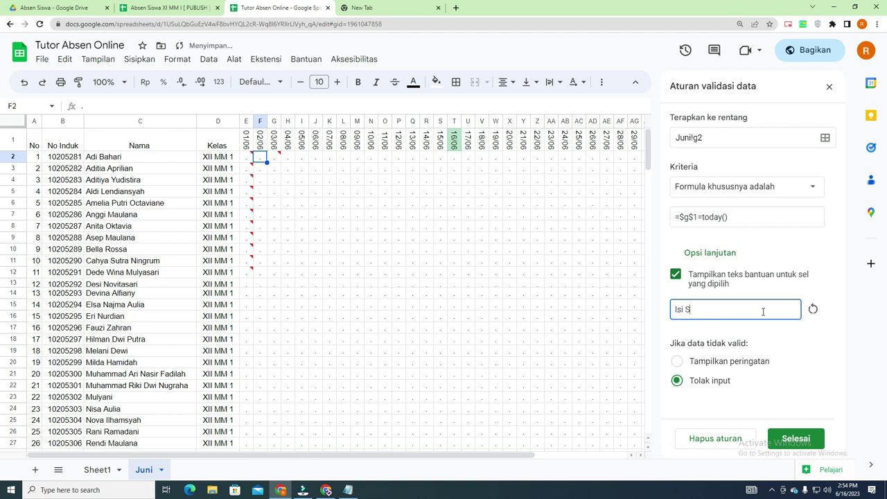
type("aja Hari Ini")
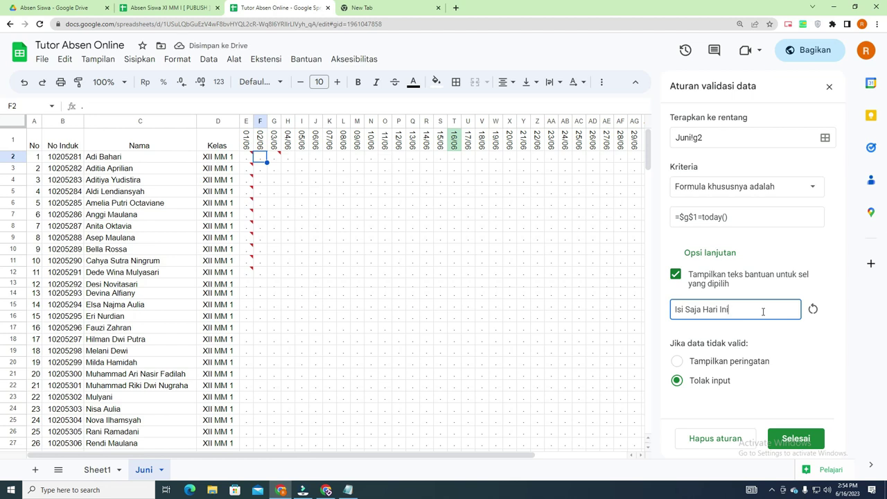
left_click(817, 438)
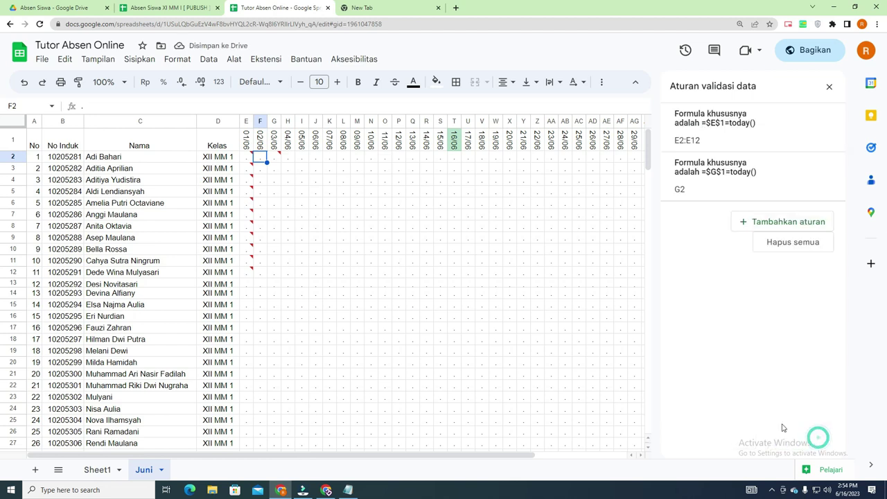
Add a new data validation rule for cell F2 under 02/06
left_click(536, 302)
left_click(261, 157)
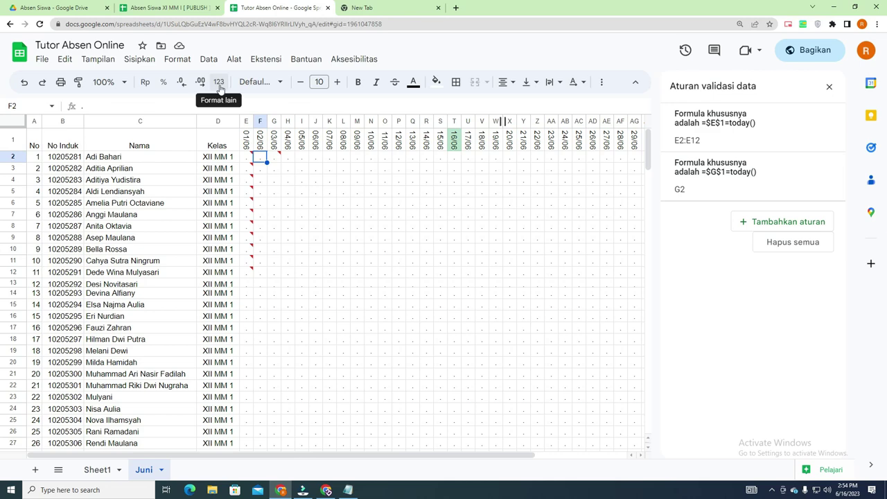
left_click(755, 223)
left_click(730, 194)
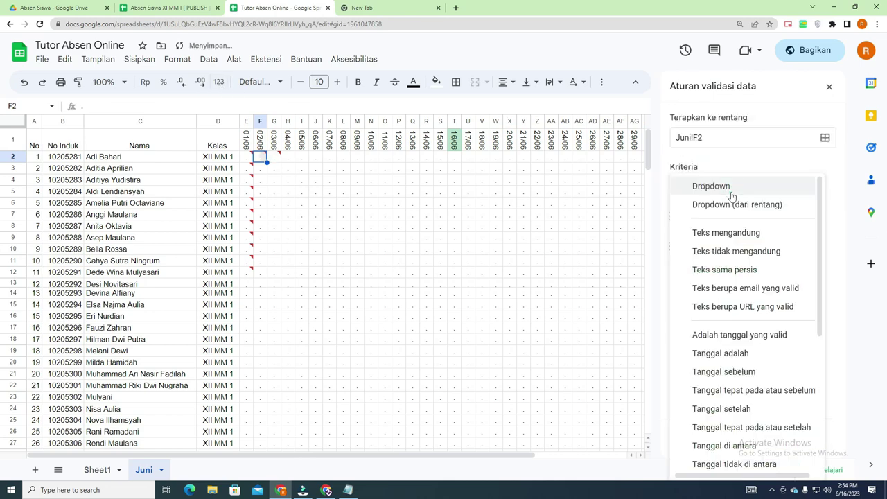
left_click(731, 196)
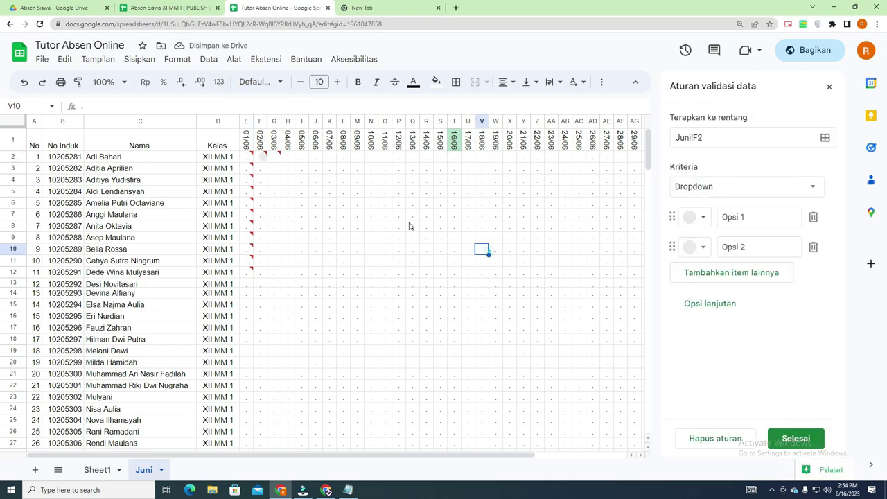
left_click(302, 180)
left_click(263, 159)
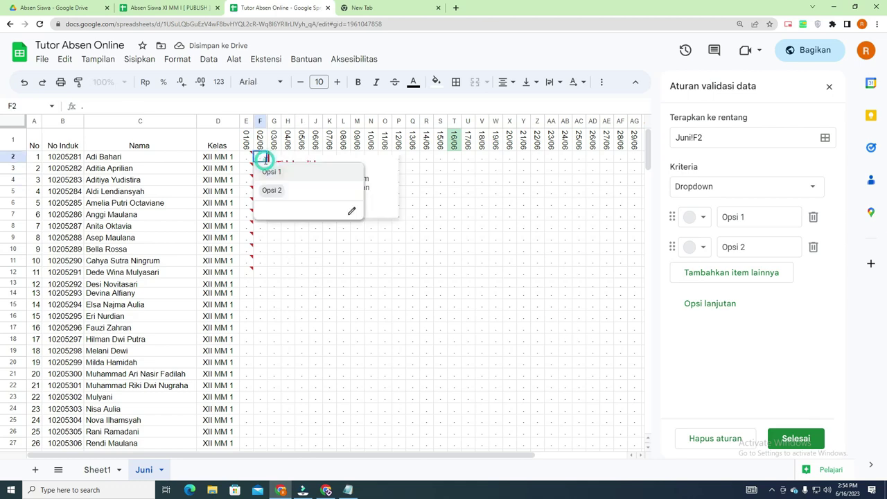
left_click(481, 192)
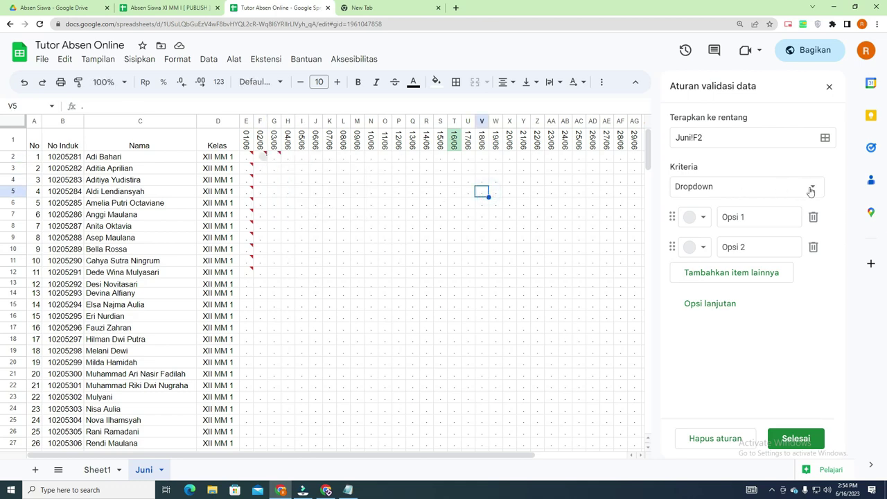
Give the F2 rule the custom formula =$f$1=today() with invalid input rejected, and save the rule
left_click(769, 188)
scroll(755, 435, "down", 3)
left_click(769, 435)
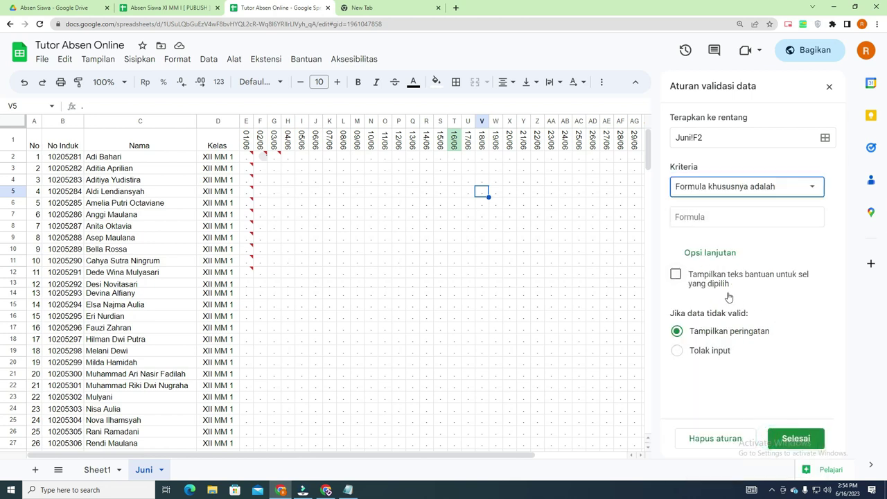
left_click(765, 216)
type("=$f$1=today()")
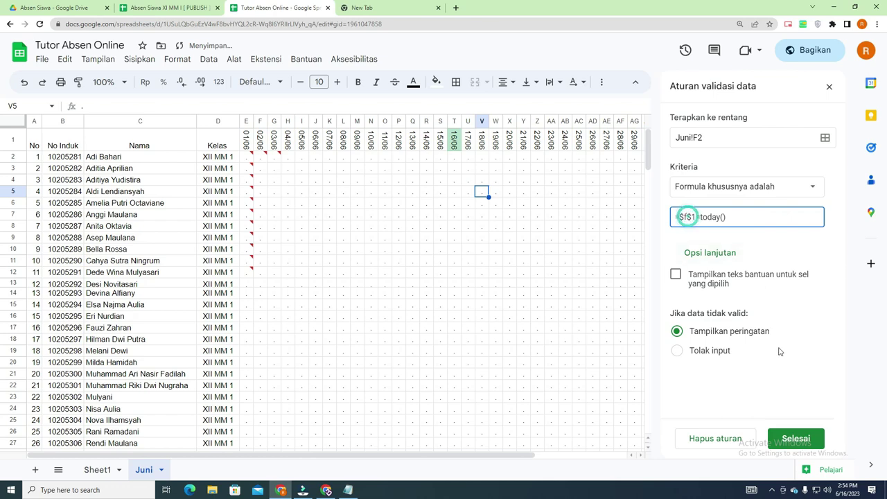
left_click(713, 352)
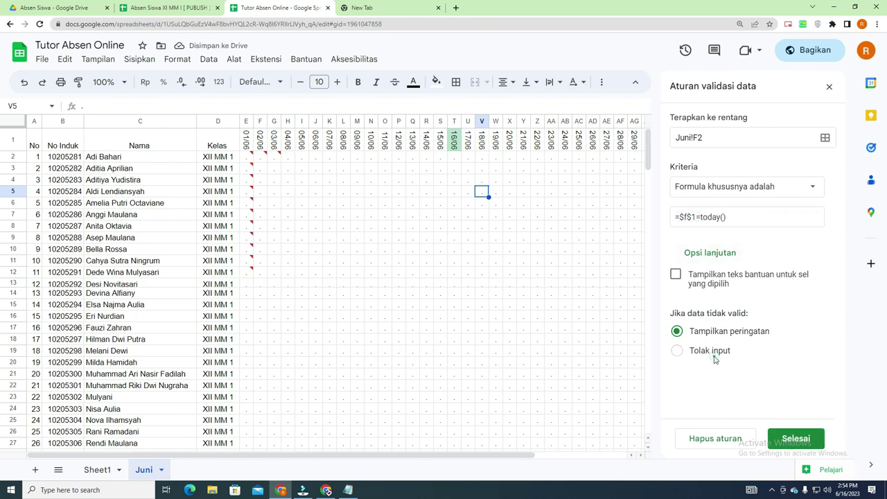
left_click(805, 439)
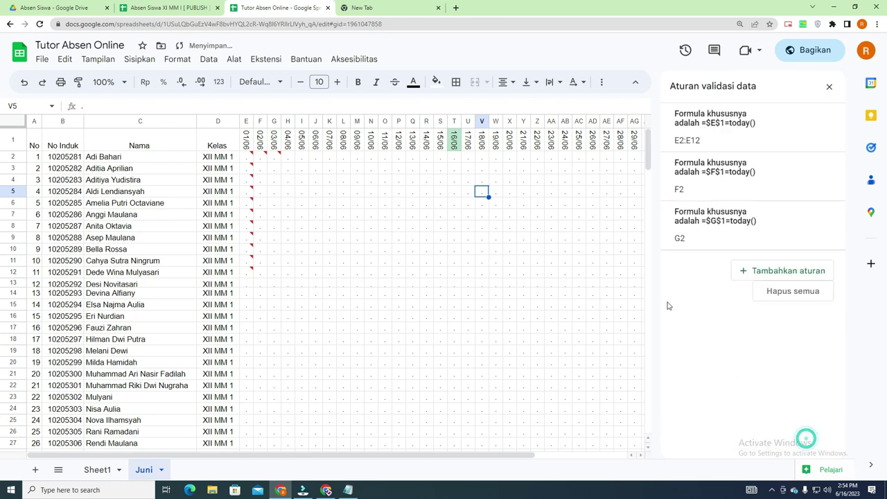
Fill cells E2:G2 with their validation rules down through row 199
left_click(497, 228)
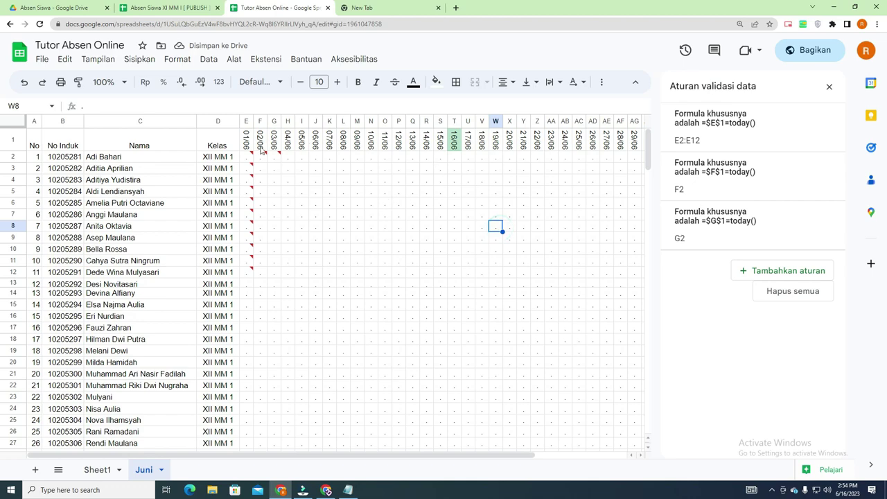
left_click_drag(253, 157, 280, 446)
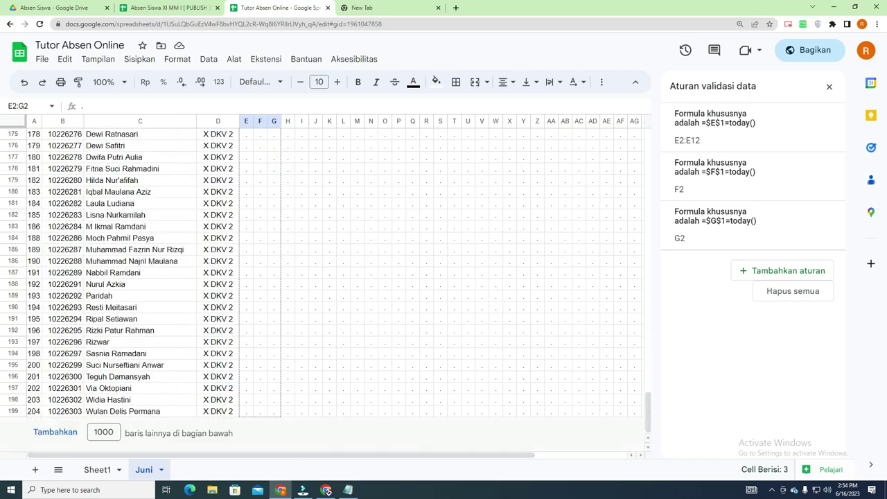
left_click_drag(289, 313, 340, 174)
scroll(343, 173, "up", 20)
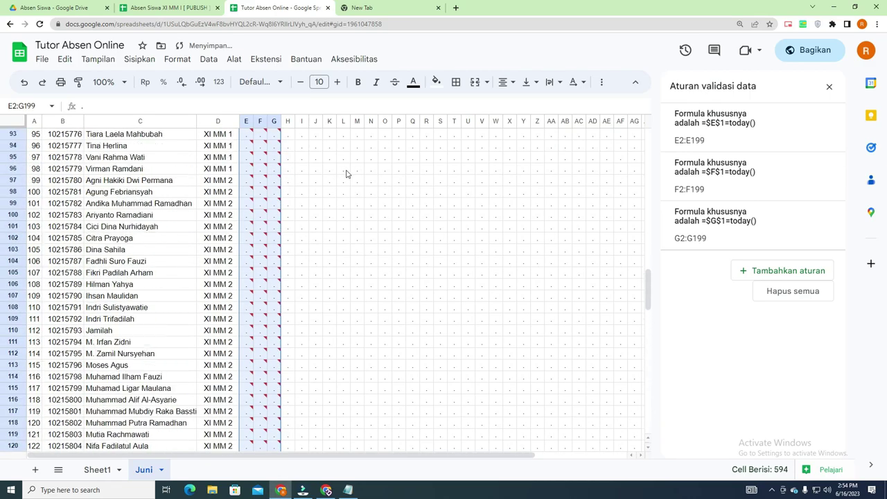
scroll(347, 174, "up", 7)
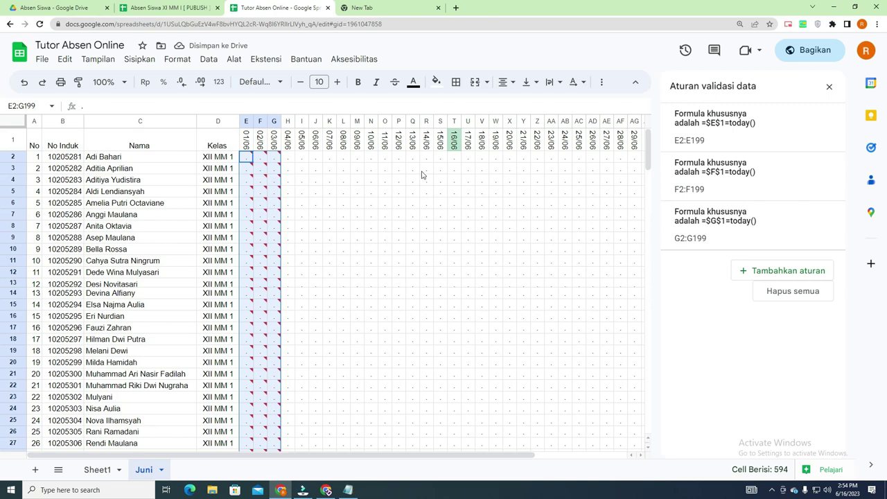
Hide columns H through S, covering the dates 04/06 to 15/06
left_click(454, 158)
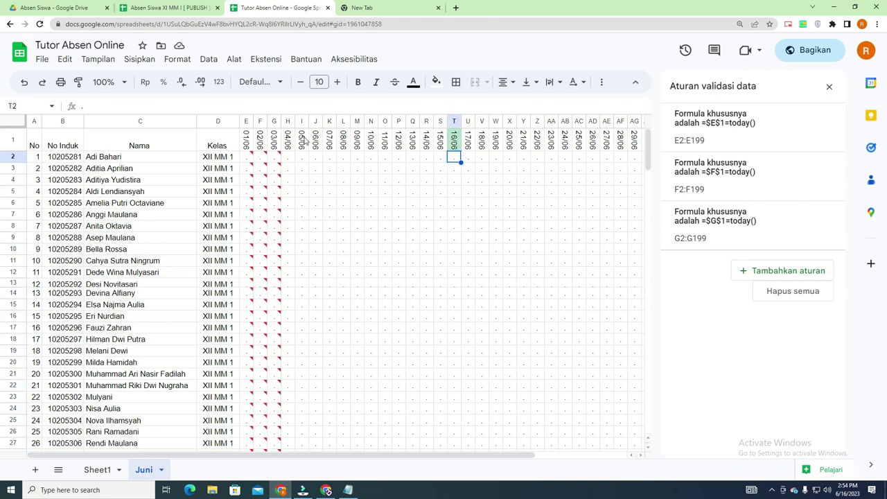
left_click(288, 121)
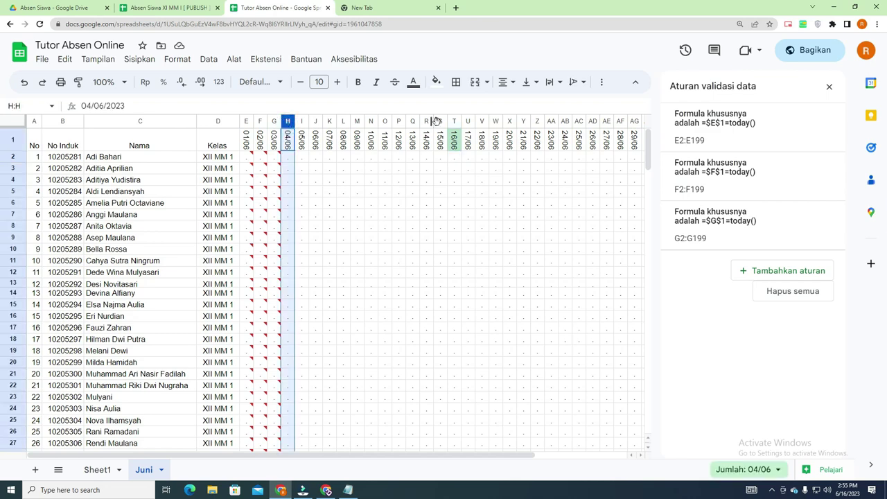
left_click(438, 121, "shift")
right_click(437, 121)
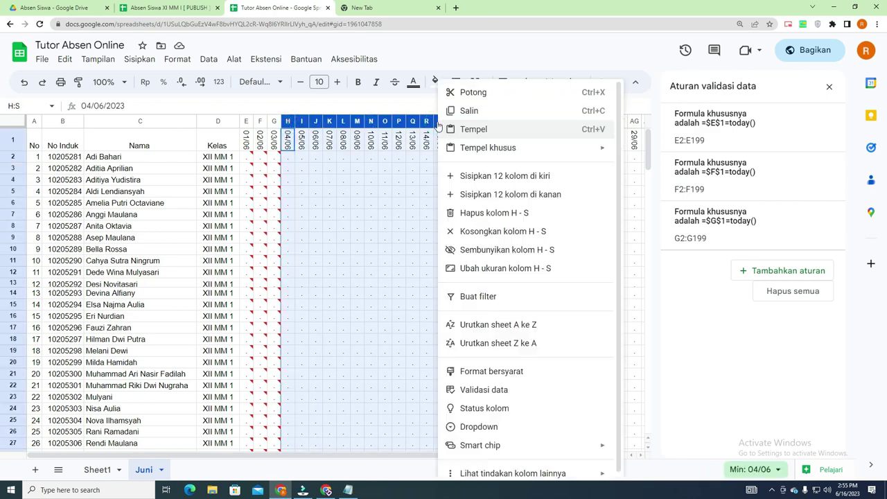
left_click(500, 248)
left_click(330, 158)
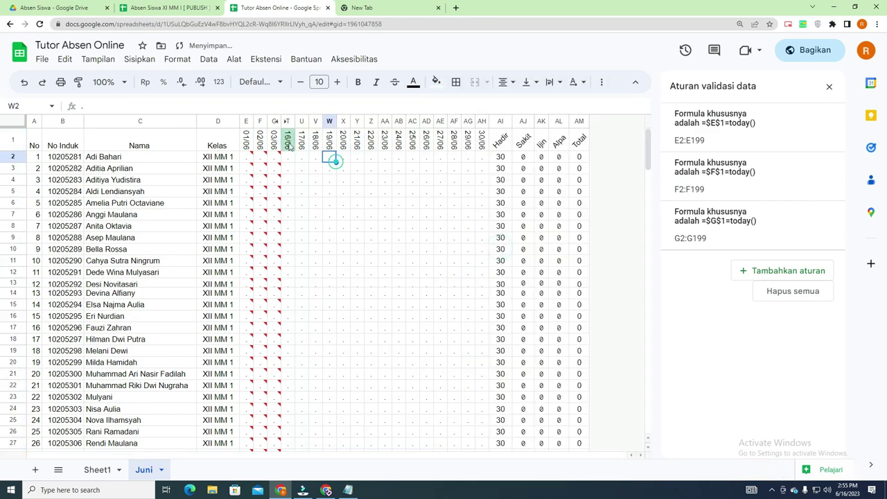
Add a data validation rule for cell T2 under 16/06 with the custom formula =$t$1=today()
left_click(288, 159)
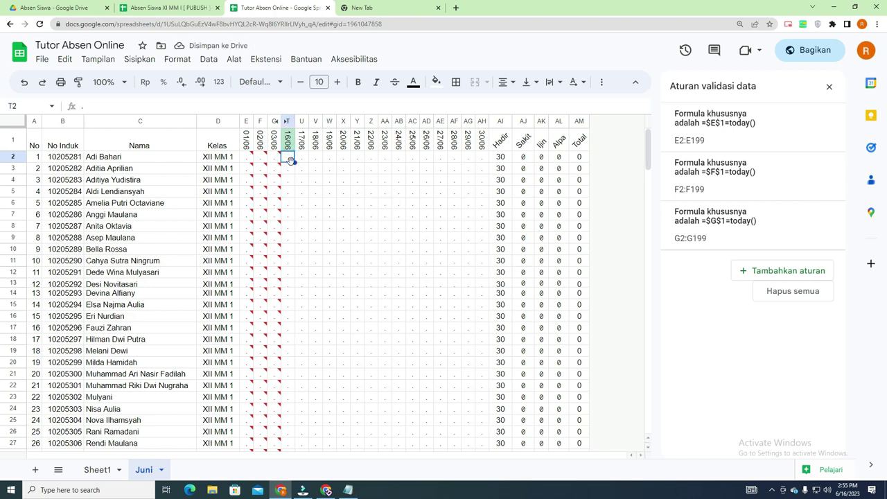
left_click(752, 271)
left_click(731, 189)
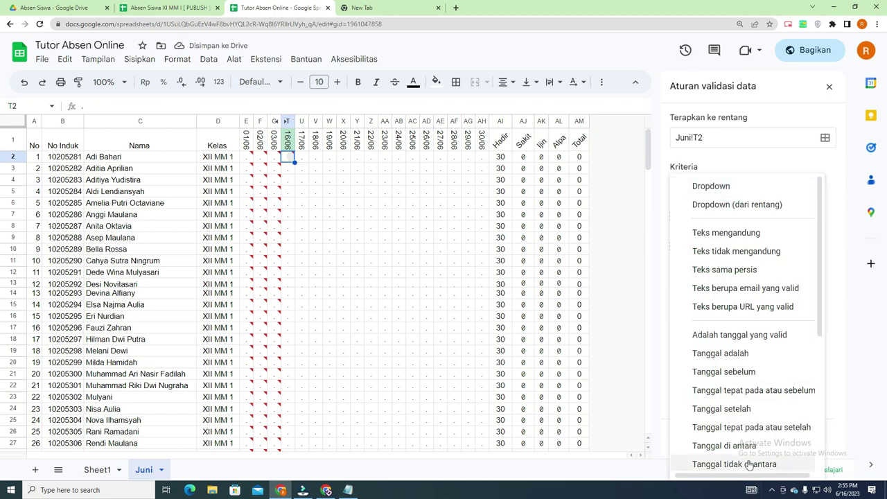
scroll(748, 388, "down", 5)
left_click(754, 431)
left_click(695, 215)
type("=$f$1=today()")
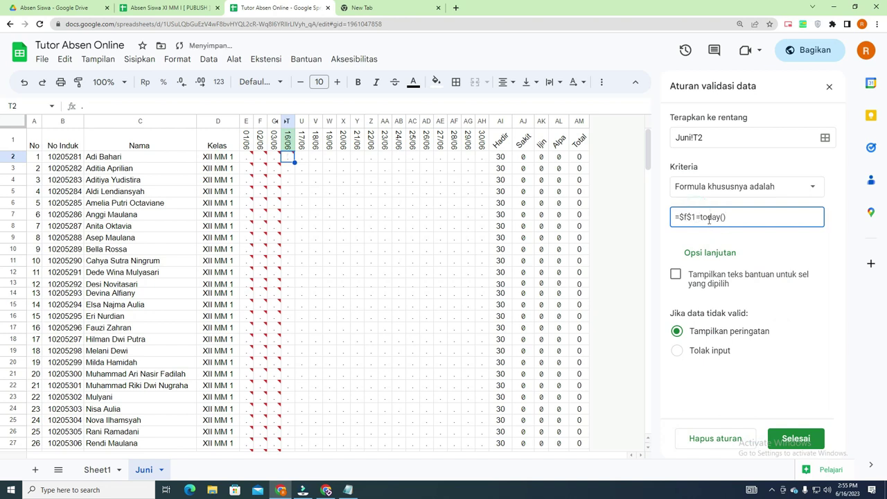
key("BackSpace")
type("t")
Make the T2 rule reject invalid input, enable the help text Isi Hari Ini Saja, and save the rule
left_click(707, 351)
left_click(675, 275)
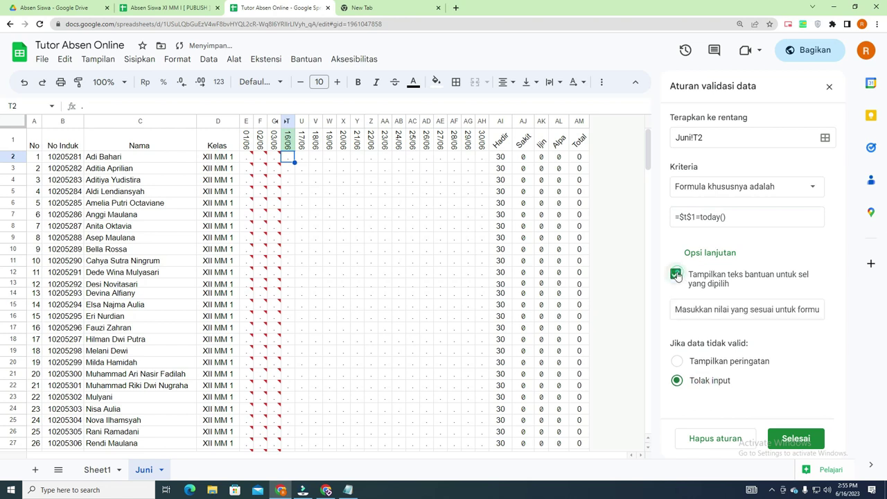
left_click(719, 311)
type("Isi ")
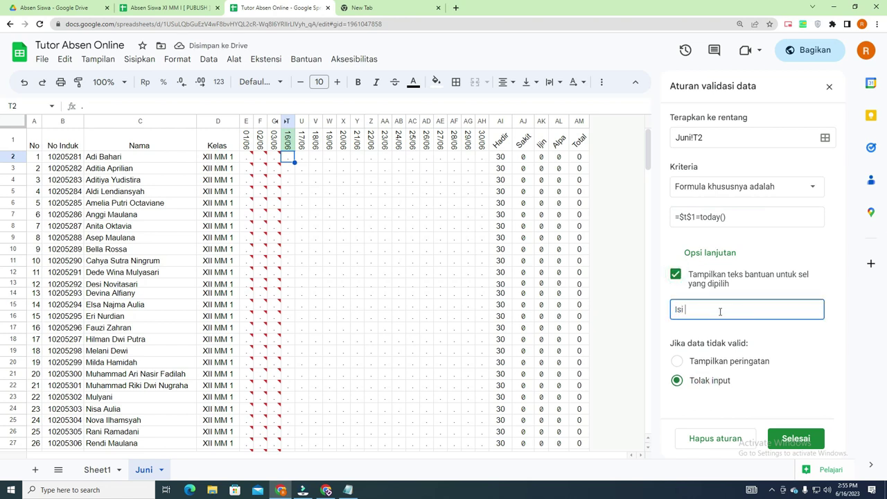
type("Hari Ini Saja")
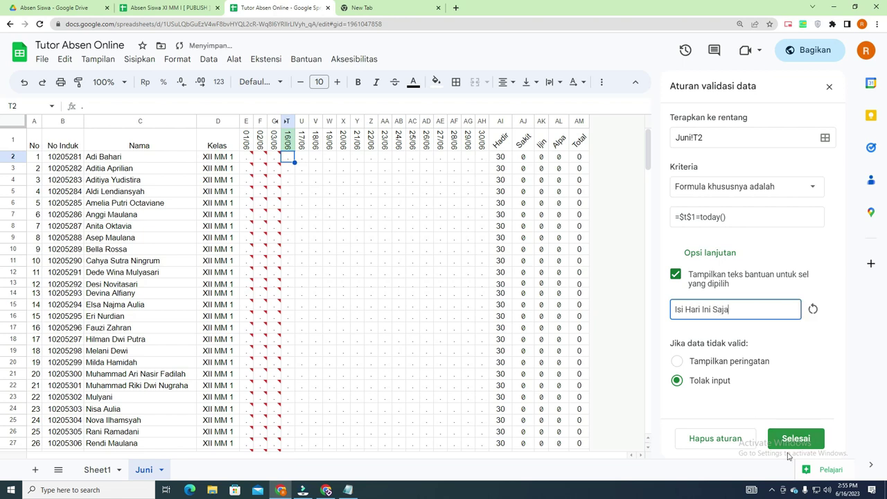
left_click(789, 438)
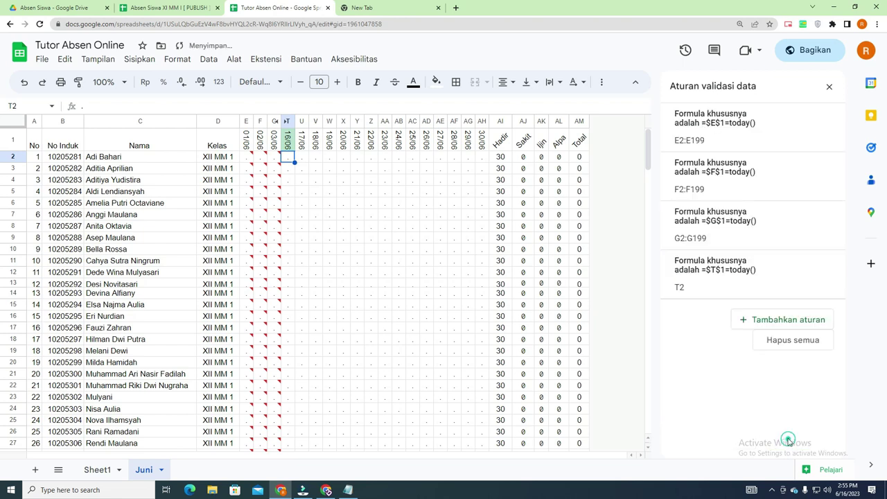
left_click(369, 214)
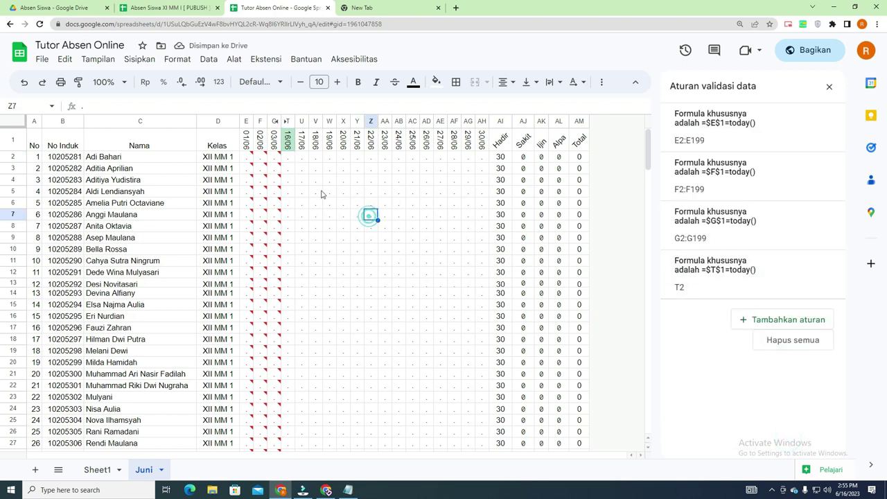
Fill cell T2 with its validation rule down through row 199
left_click(292, 158)
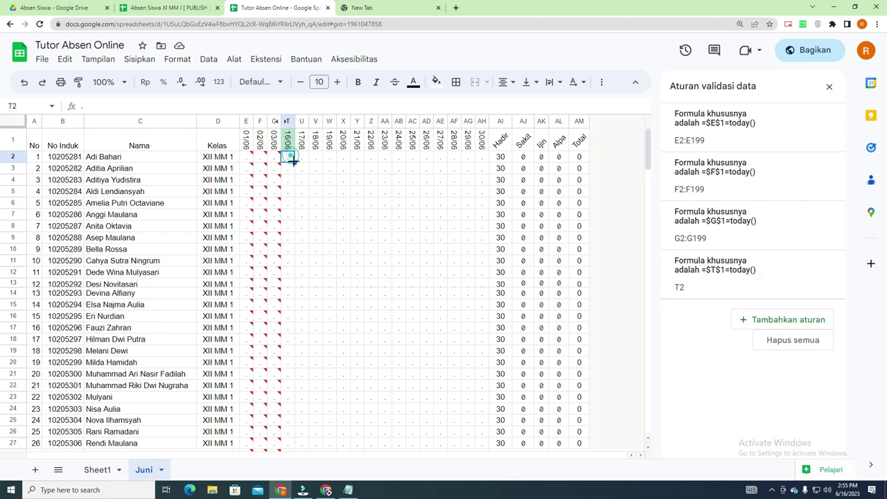
left_click_drag(294, 160, 293, 347)
scroll(291, 208, "up", 10)
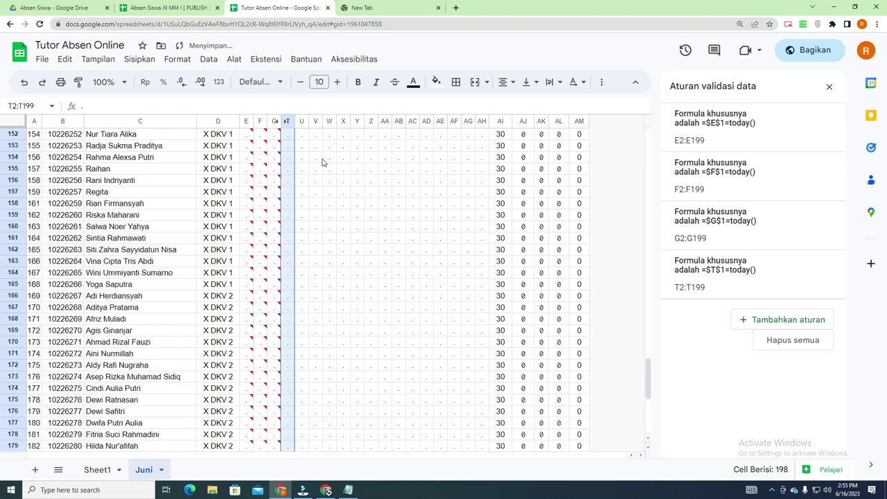
scroll(291, 194, "up", 20)
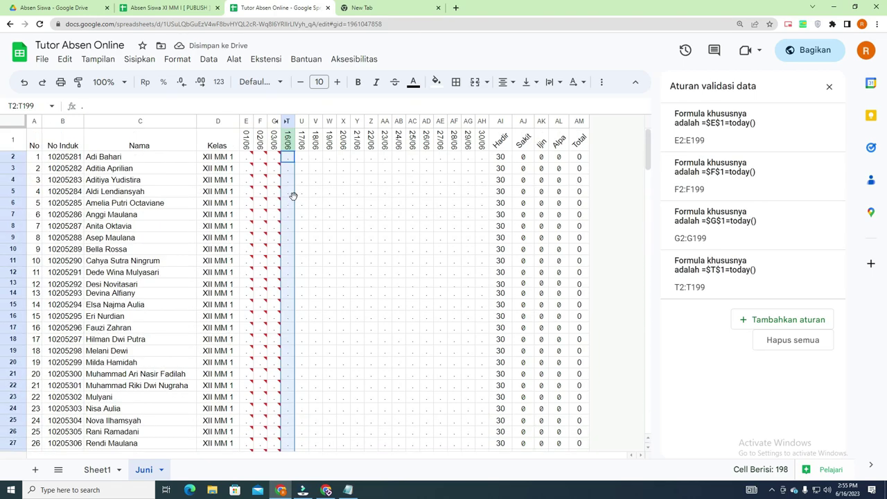
left_click(329, 157)
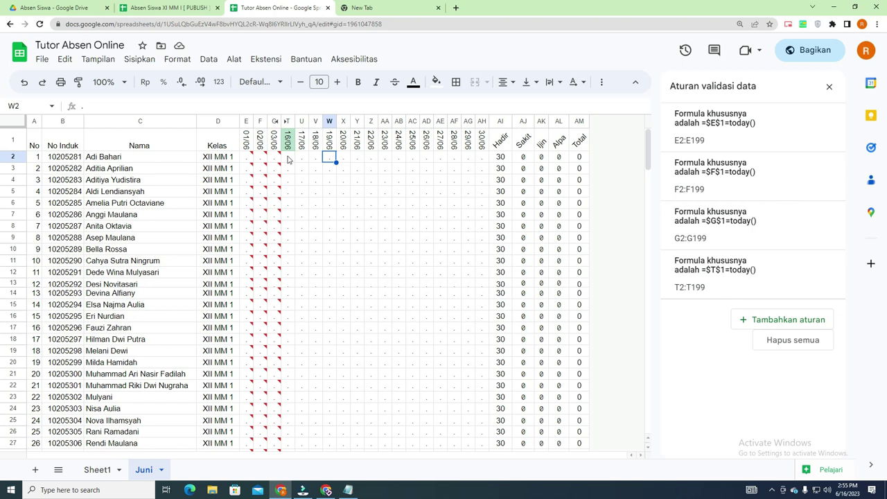
Enter the absence code a for the first student under 16/06
left_click(287, 158)
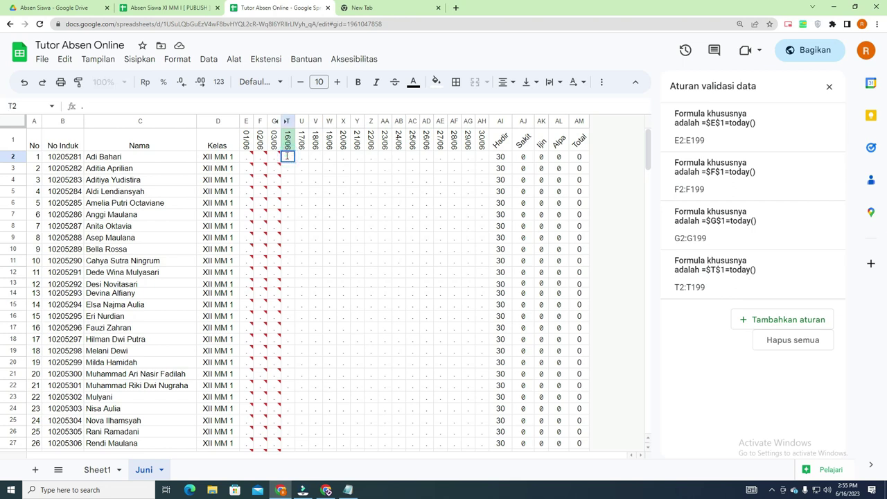
left_click(340, 169)
left_click(292, 163)
type("a")
left_click(357, 158)
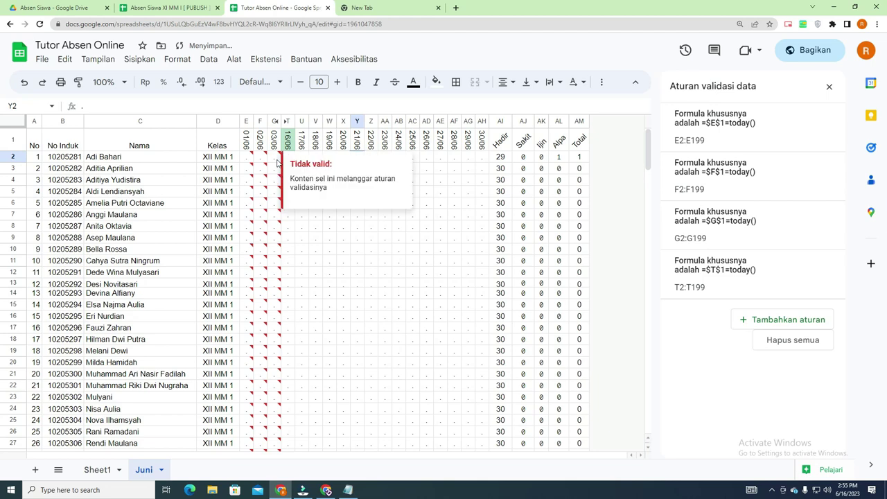
key("Right")
key("Right")
key("Right")
key("Right")
key("Right")
key("Down")
key("Down")
key("Down")
key("Down")
key("Down")
key("Down")
left_click(288, 157)
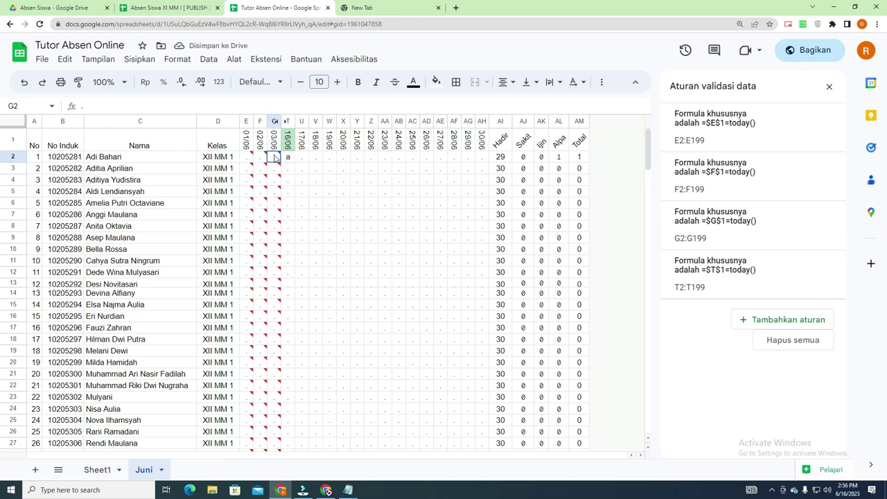
left_click(438, 182)
key("ctrl+v")
left_click(576, 290)
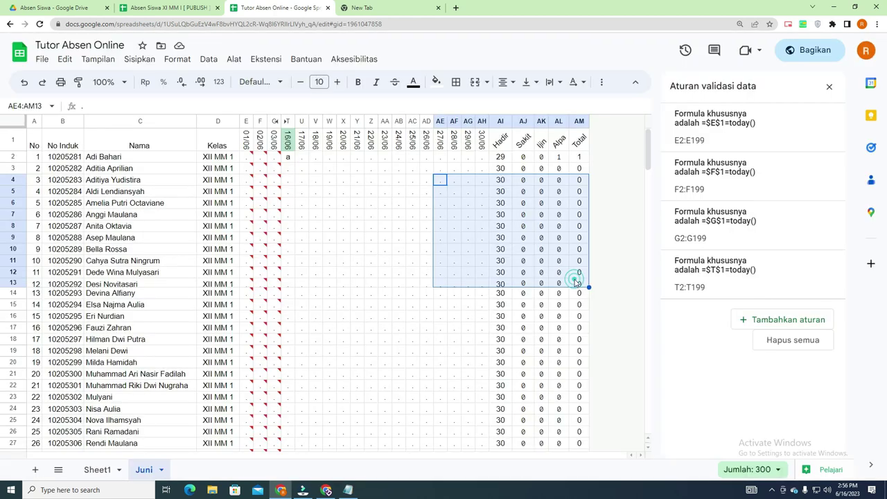
left_click(349, 196)
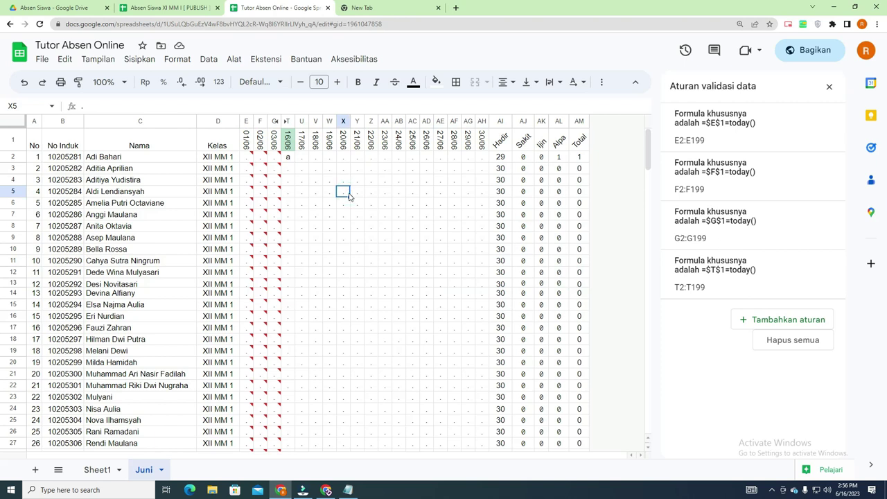
Add a data validation rule for cell U2 under 17/06 with the custom formula =$T$1=today()
left_click(303, 158)
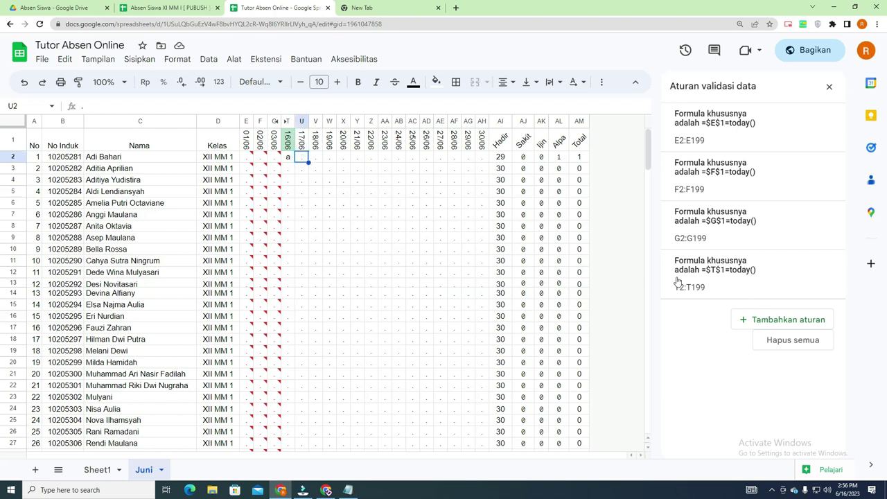
left_click(795, 320)
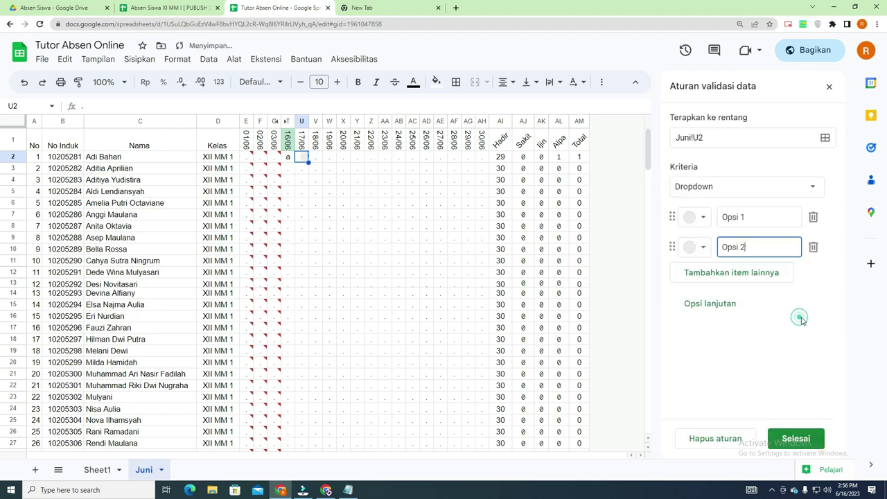
left_click(736, 184)
left_click_drag(819, 309, 826, 463)
left_click(778, 429)
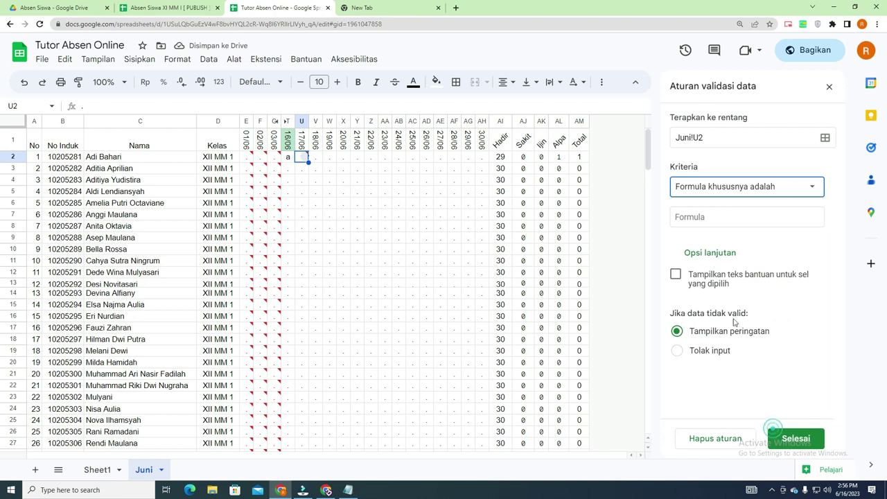
left_click(705, 218)
type("=$U$1=today()")
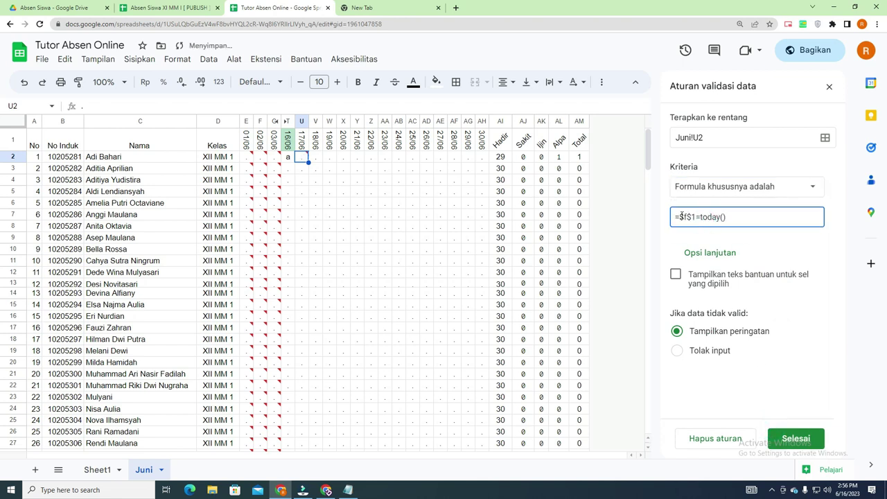
double_click(684, 217)
type("T")
Enable the help text Isi Hari Saja on the U2 rule, reject invalid input, and save the rule
left_click(676, 273)
triple_click(716, 309)
key("BackSpace")
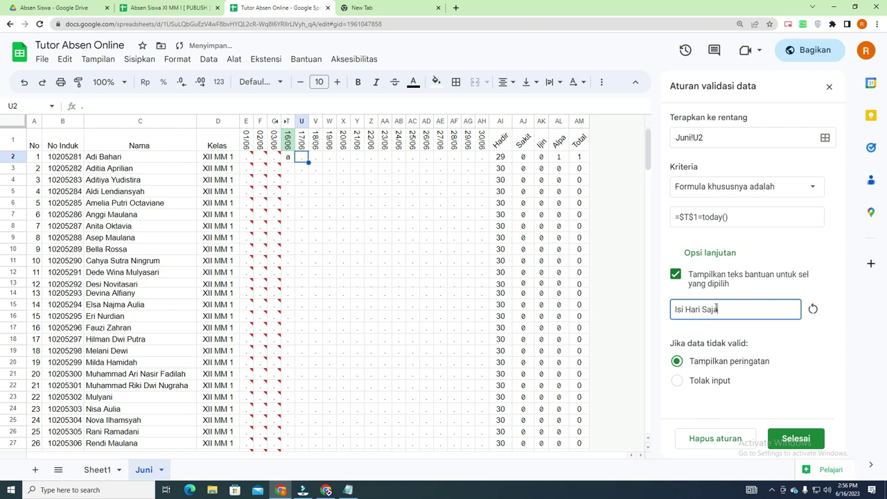
left_click(695, 381)
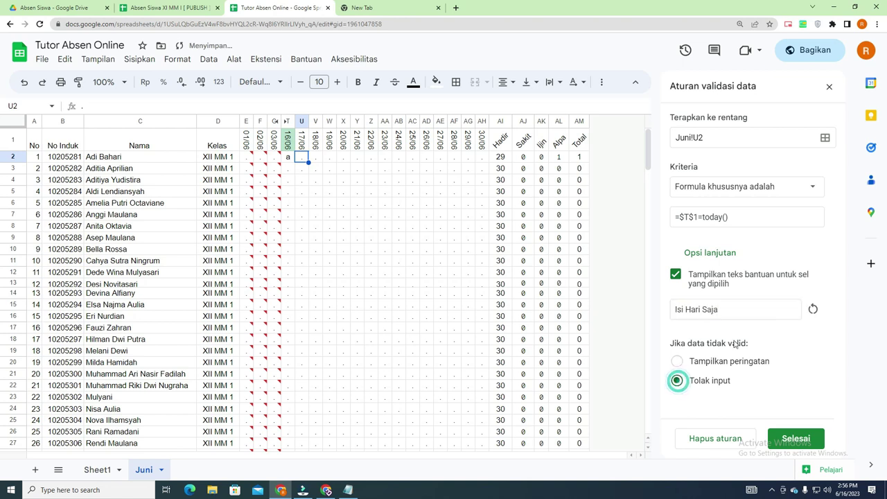
left_click(795, 438)
left_click(343, 203)
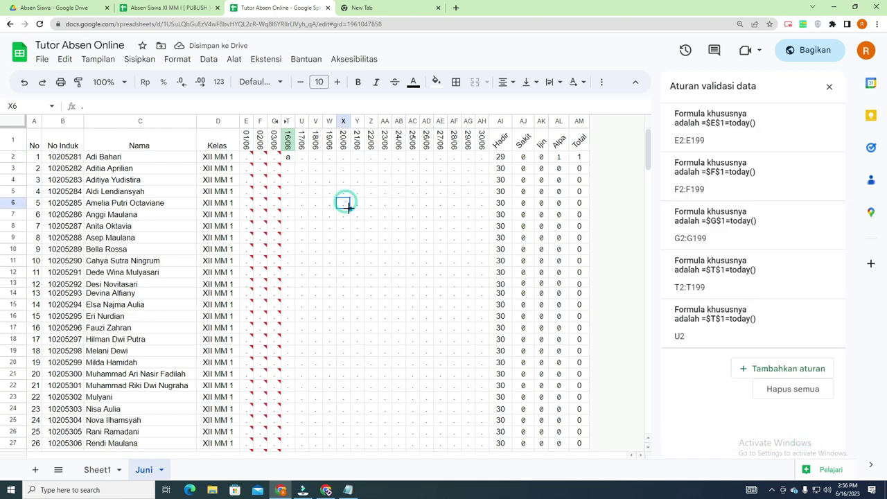
Change the U2 rule's custom formula to =$u$1=today() and save the rule
left_click(297, 159)
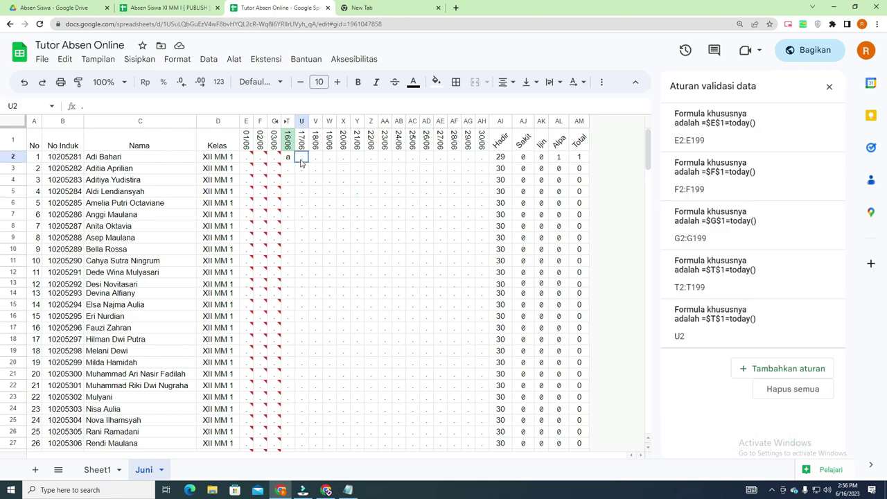
key("Right")
key("Right")
left_click(302, 157)
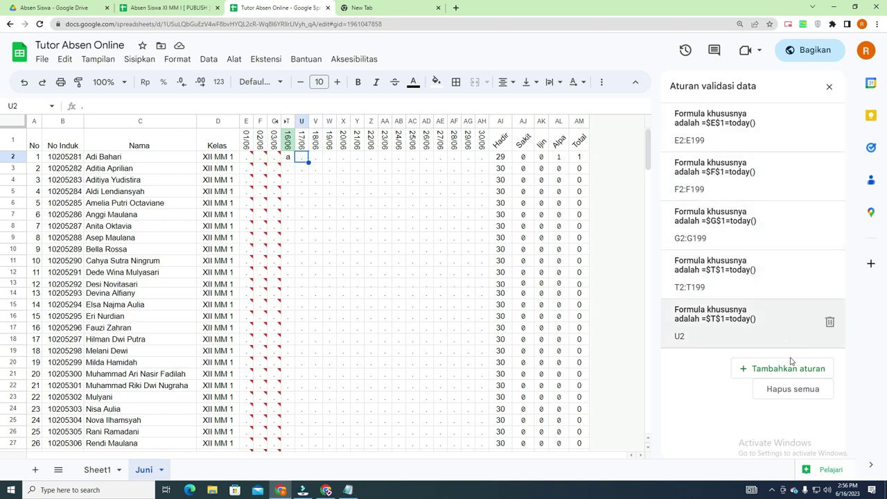
left_click(746, 320)
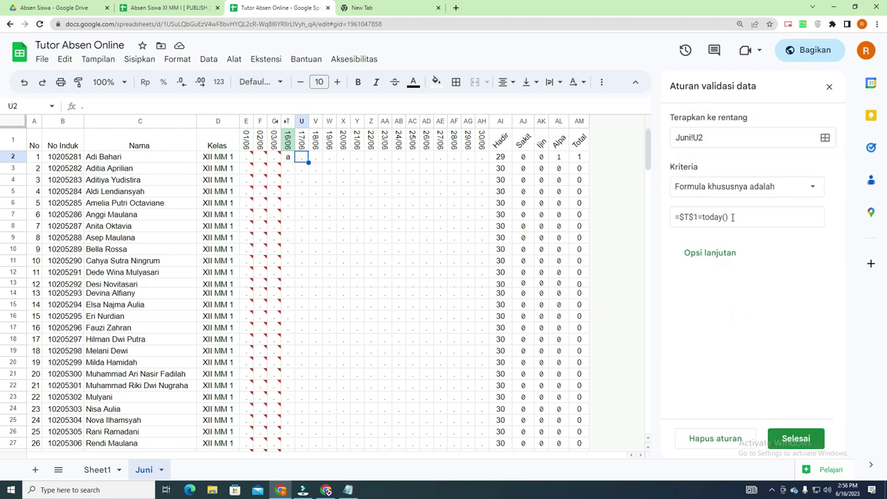
left_click(687, 216)
key("BackSpace")
type("u")
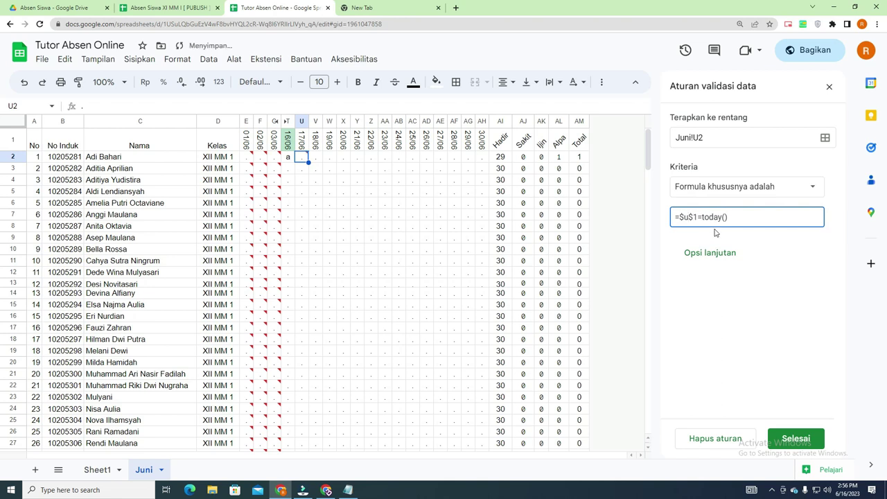
left_click(795, 437)
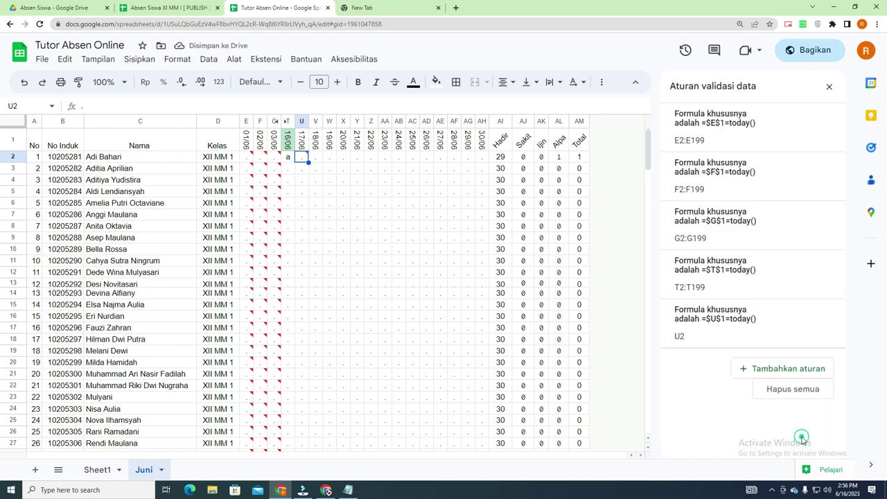
Extend cell U2's validation rule down the 17/06 column to the last student, covering U2:U199
left_click(355, 217)
left_click(303, 158)
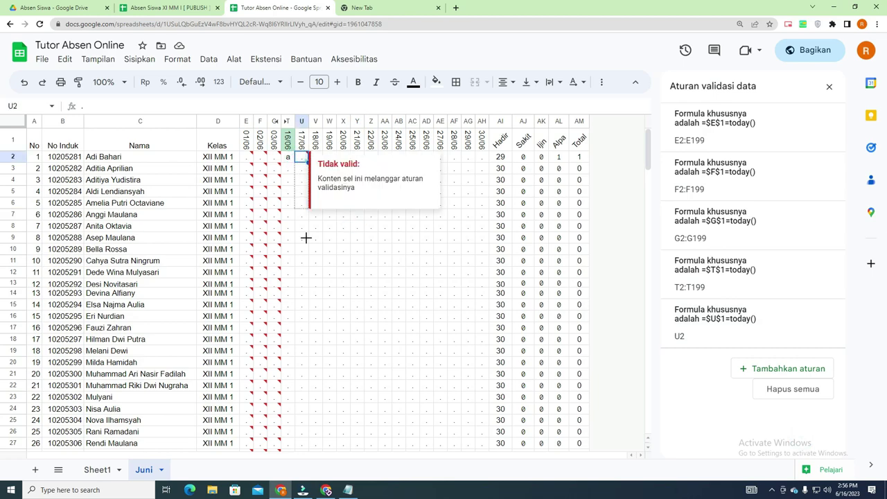
scroll(308, 219, "down", 15)
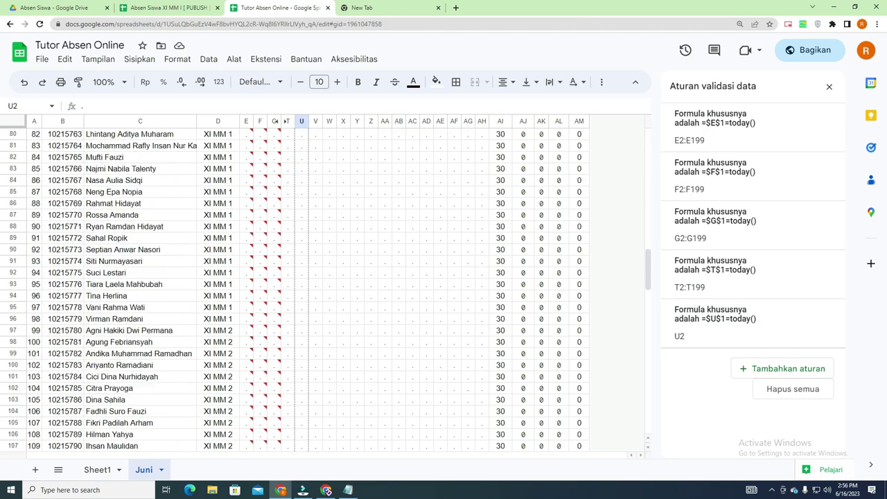
scroll(307, 271, "down", 20)
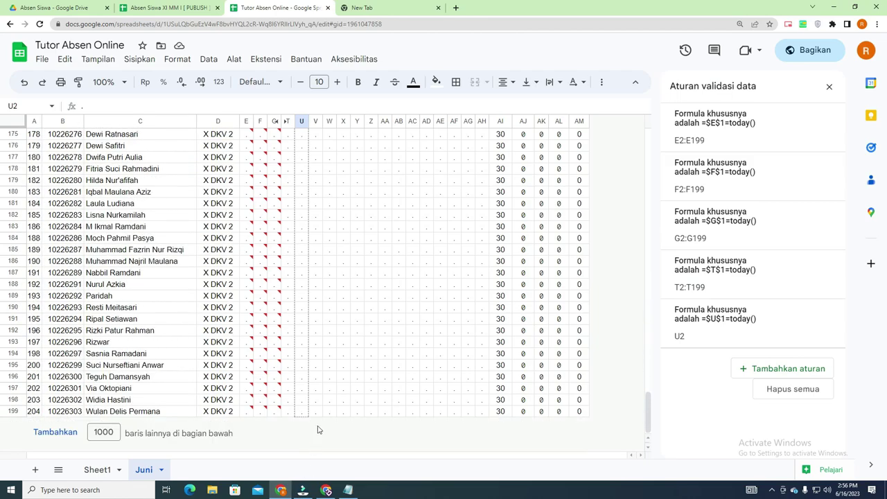
key("ctrl+shift+Down")
scroll(317, 177, "up", 18)
scroll(324, 193, "up", 17)
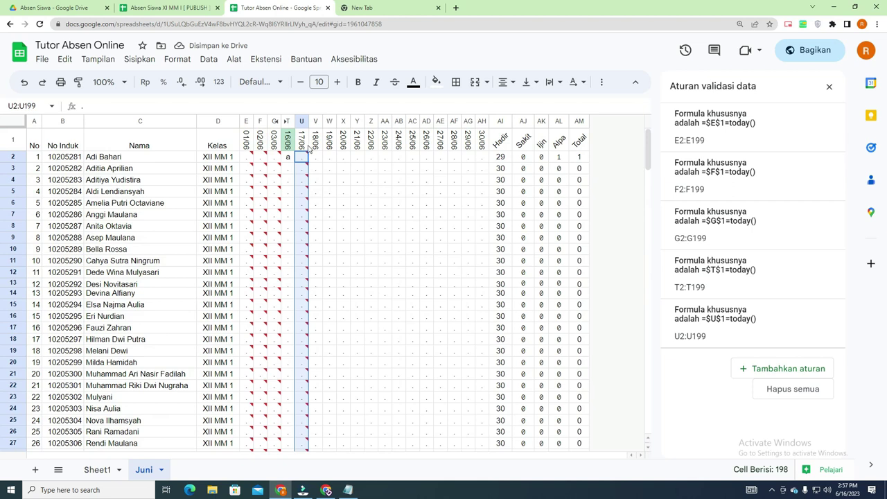
Test the date-based rules by setting header U1 to 16/06/2023 and header T1 to 15/06/2023
left_click(304, 138)
double_click(303, 138)
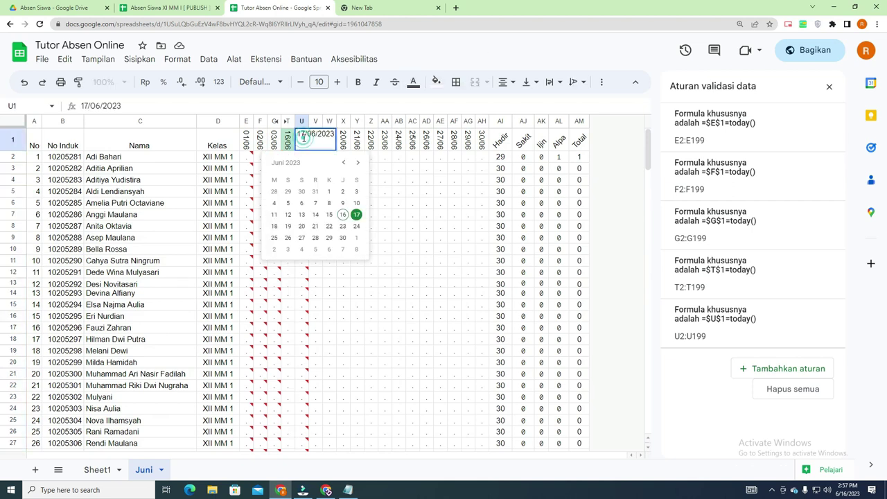
left_click(342, 214)
left_click(412, 202)
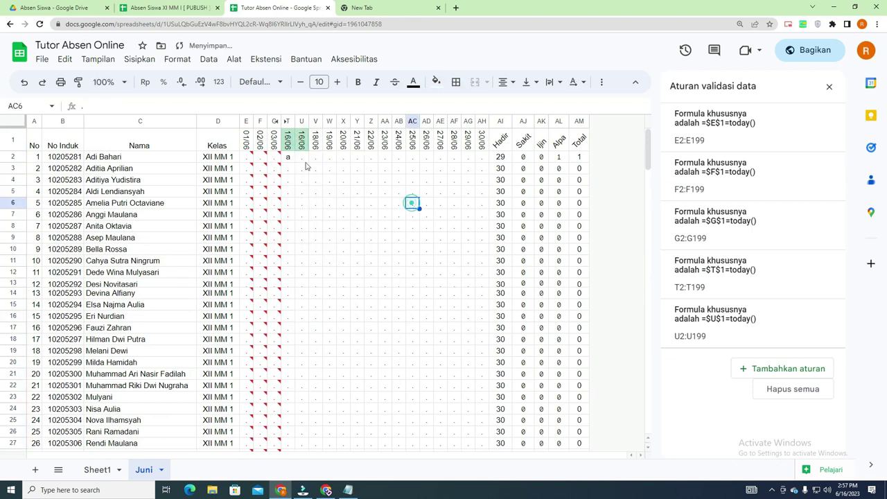
double_click(291, 141)
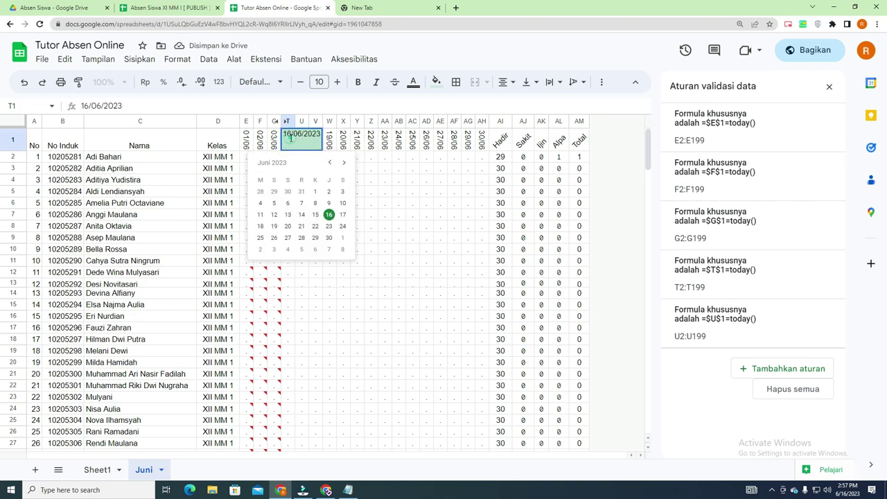
left_click(314, 214)
left_click(427, 214)
Try to change the first student's entry in T2, dismiss the validation message, and undo both header date changes
mouse_move(284, 160)
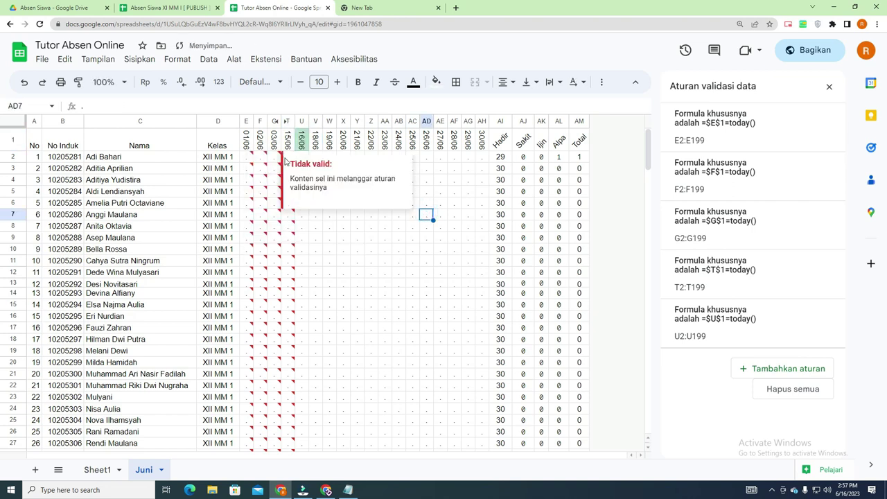
left_click(288, 157)
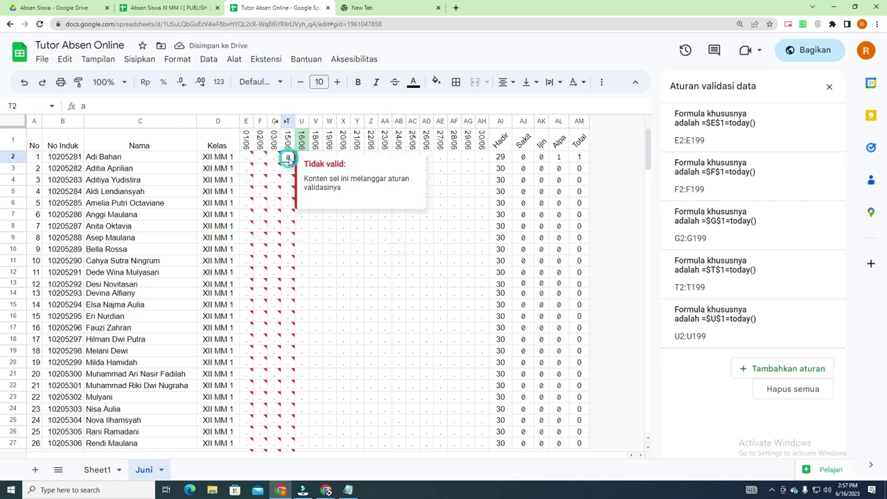
left_click(340, 214)
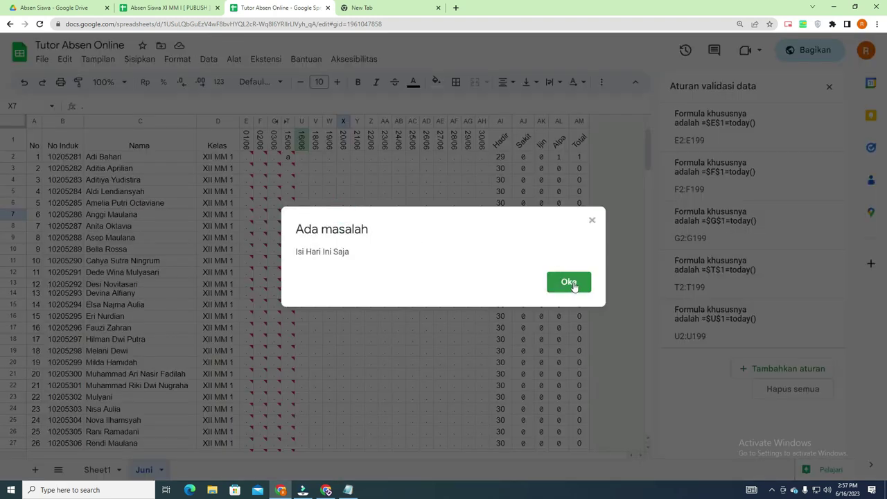
left_click(570, 283)
key("ctrl+z")
key("ctrl+z")
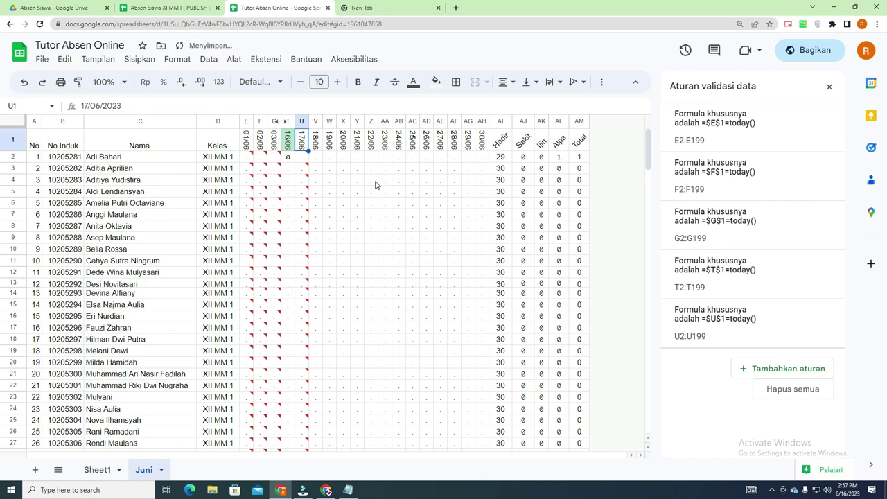
Hide the date columns V to AH, covering 18/06 through 30/06
left_click(315, 122)
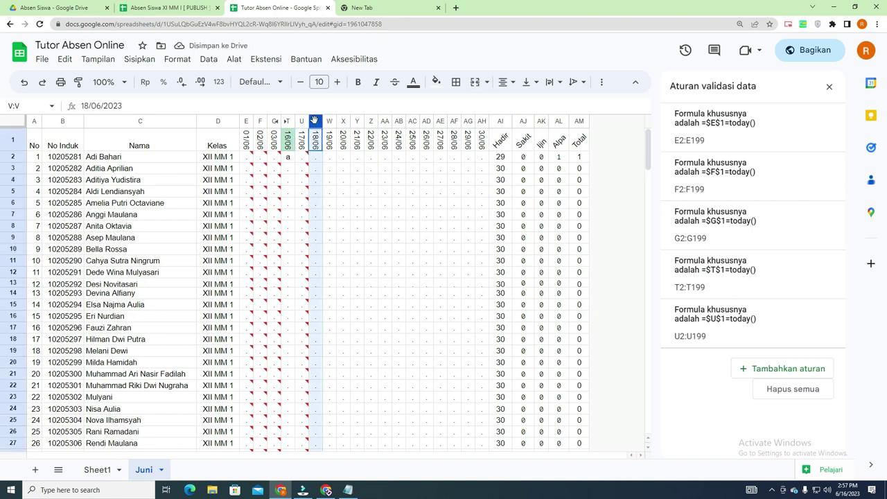
left_click(481, 121, "shift")
right_click(481, 121)
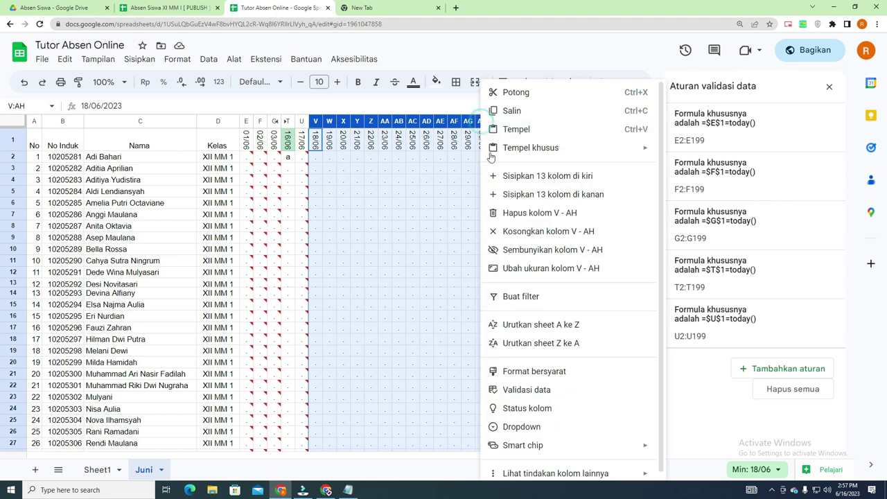
left_click(533, 247)
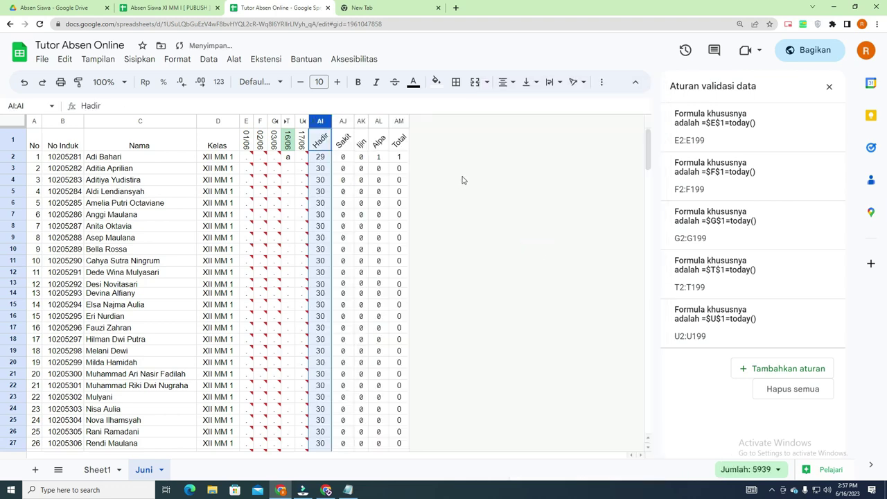
scroll(379, 226, "down", 4)
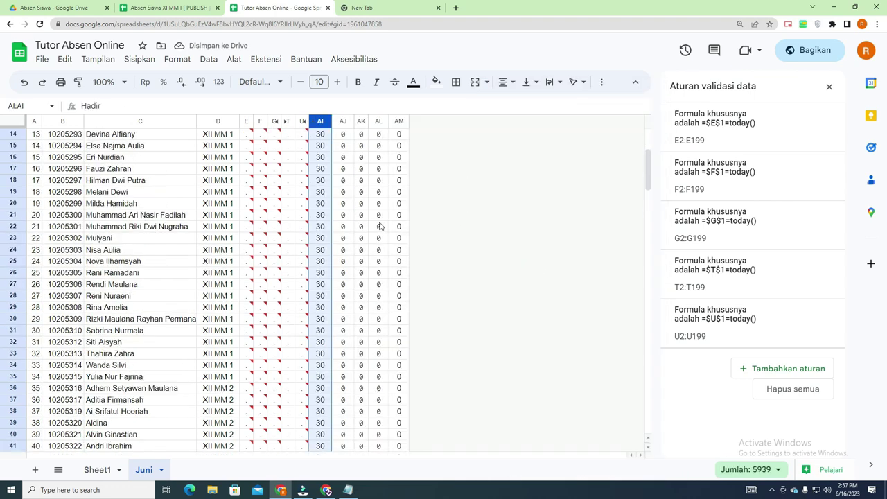
scroll(380, 226, "down", 20)
scroll(386, 230, "down", 20)
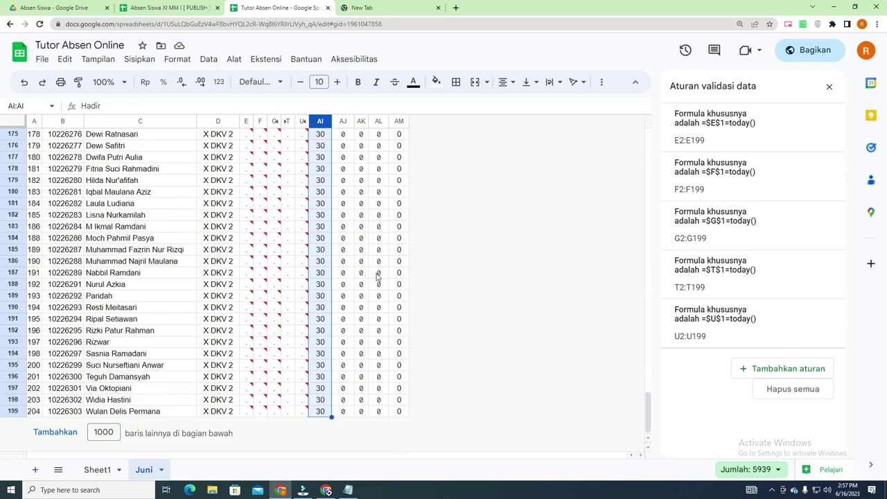
scroll(315, 275, "up", 20)
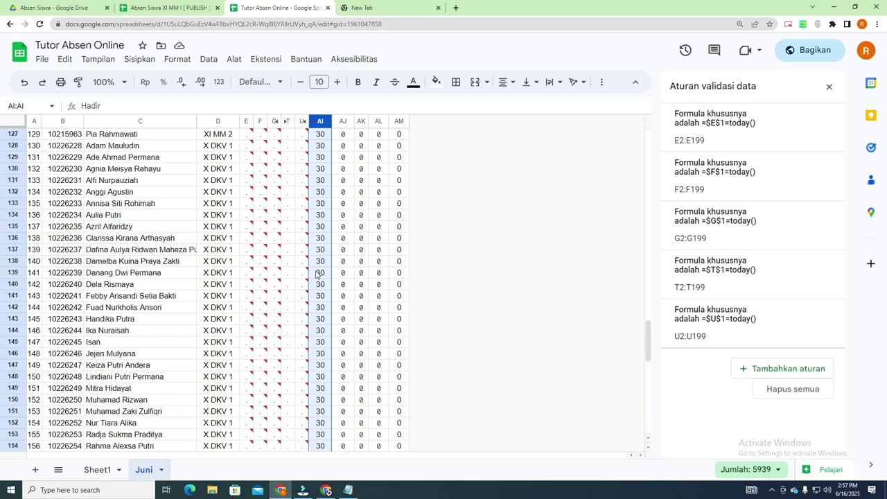
scroll(316, 273, "up", 2)
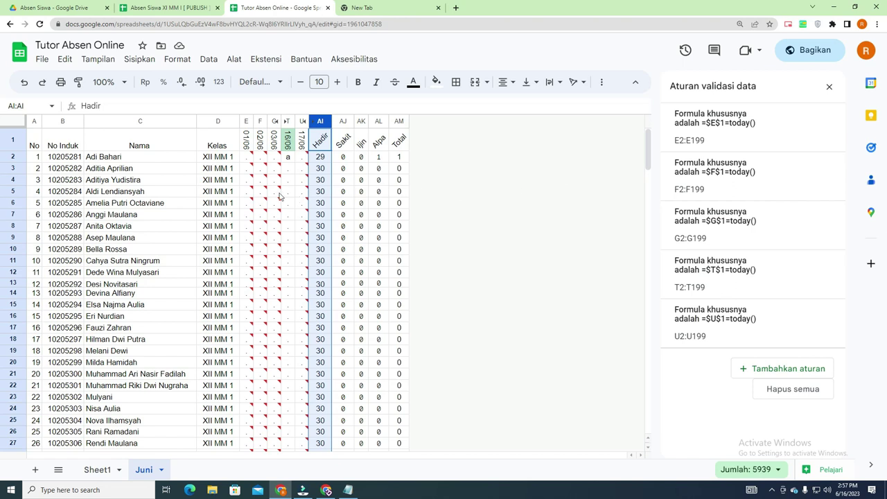
Insert one blank row below the last student in row 199
mouse_move(262, 202)
scroll(281, 275, "down", 3)
scroll(280, 275, "down", 5)
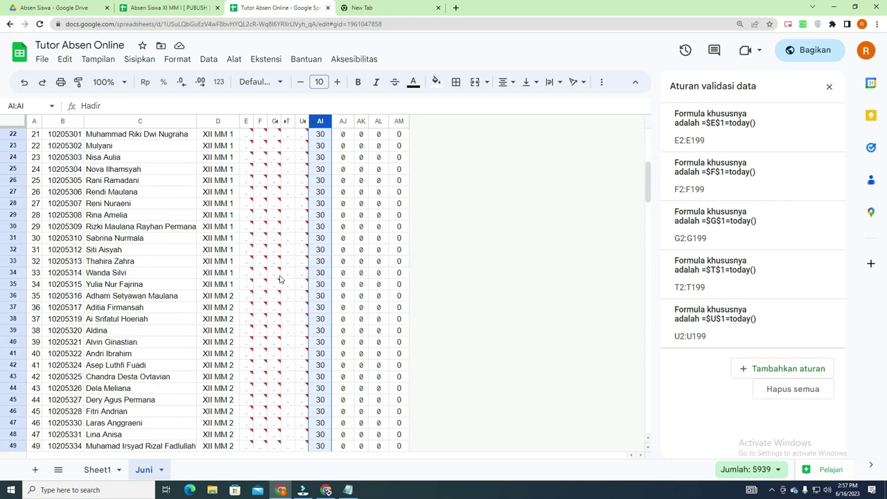
left_click_drag(646, 225, 647, 423)
right_click(17, 411)
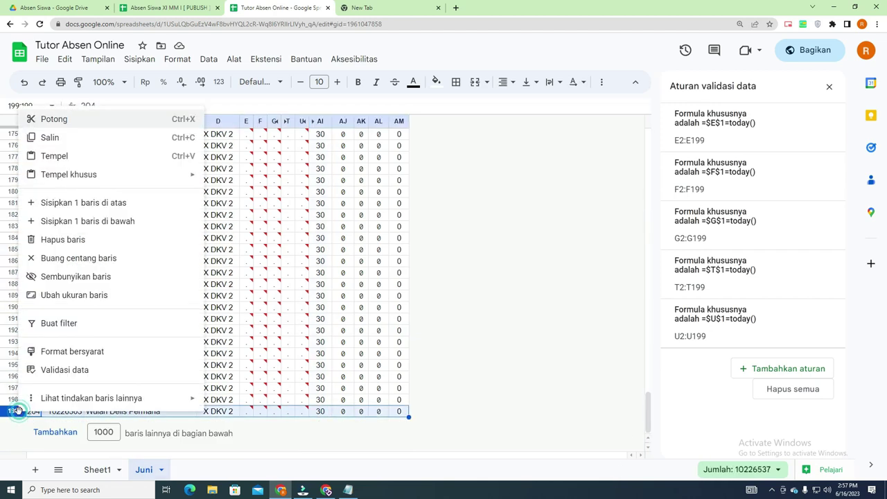
left_click(93, 220)
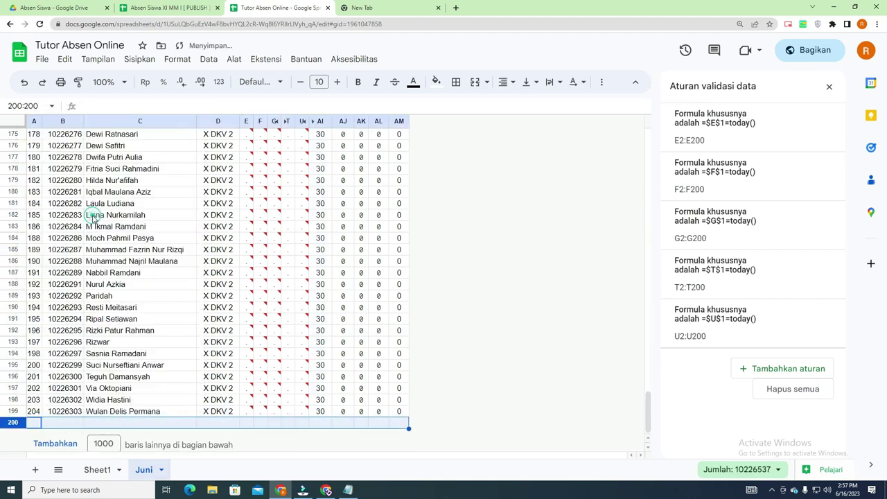
Count the dot entries under 16/06 by entering =COUNTIF(T2:T199;".") in cell T200
left_click(303, 423)
left_click(288, 424)
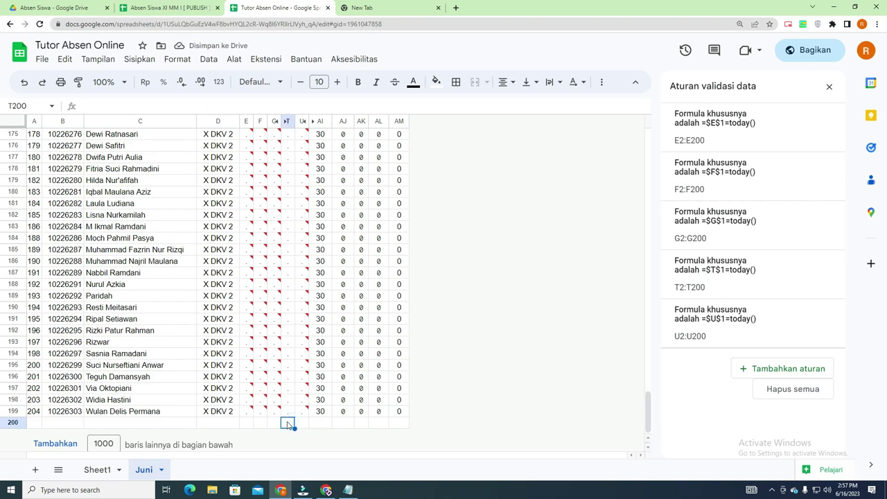
type("=coun")
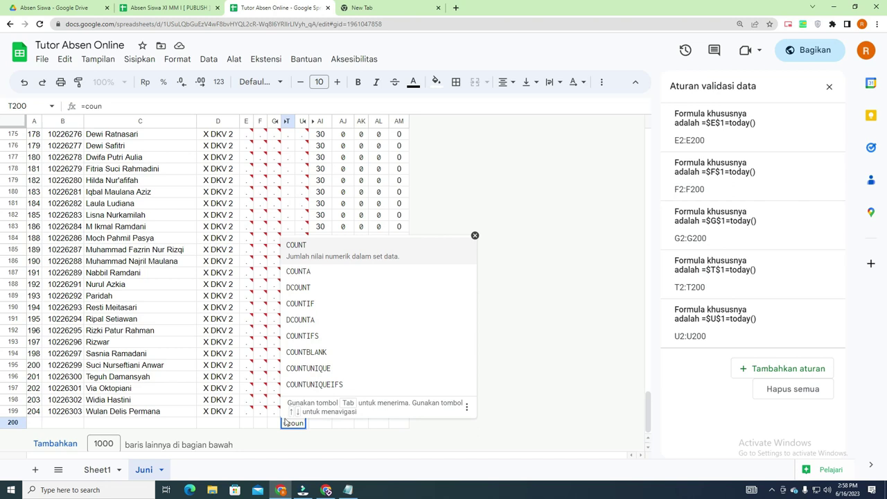
left_click(314, 297)
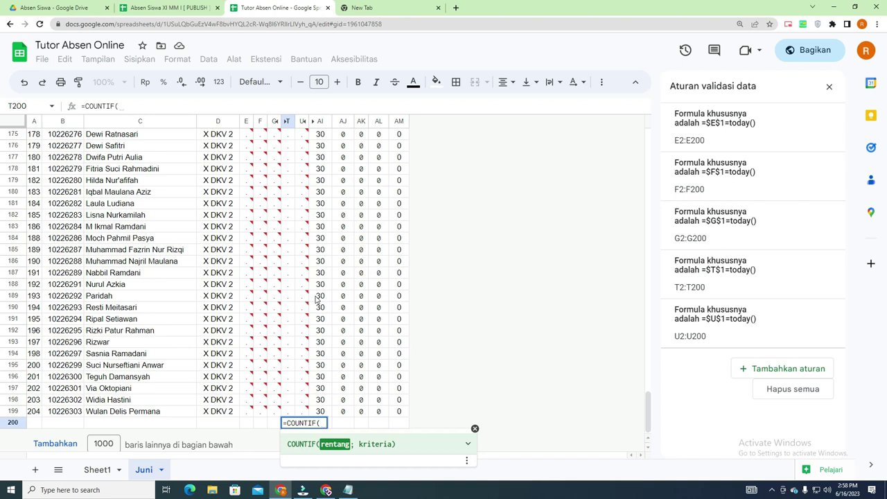
type("t2:")
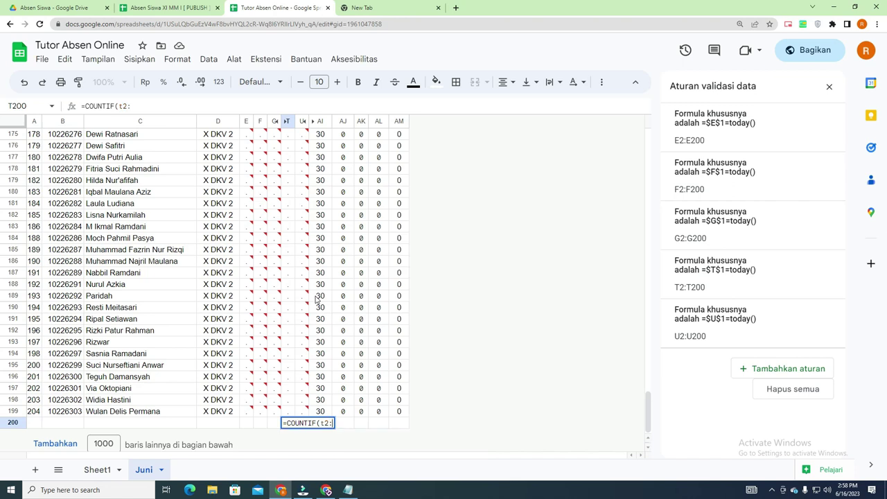
type(")")
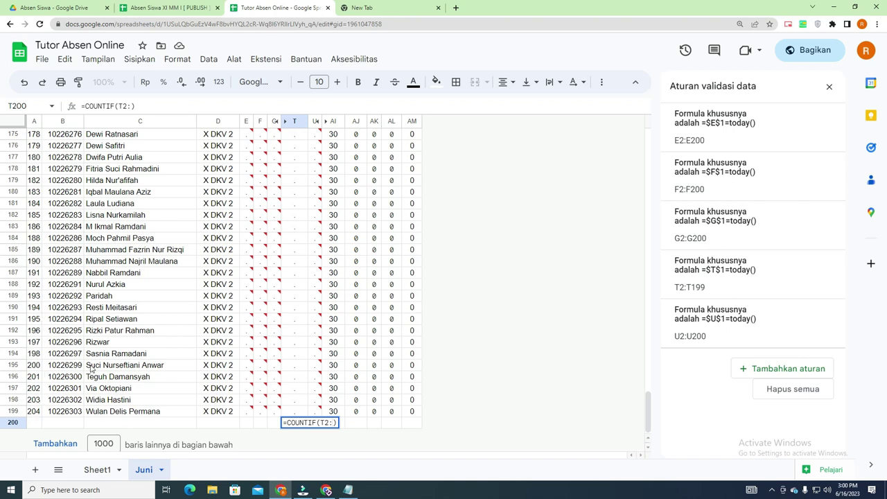
type("199")
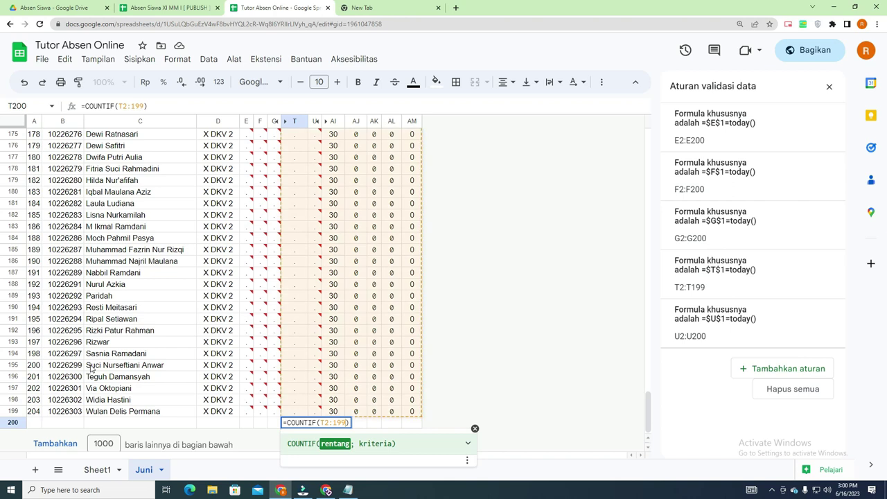
type(";")
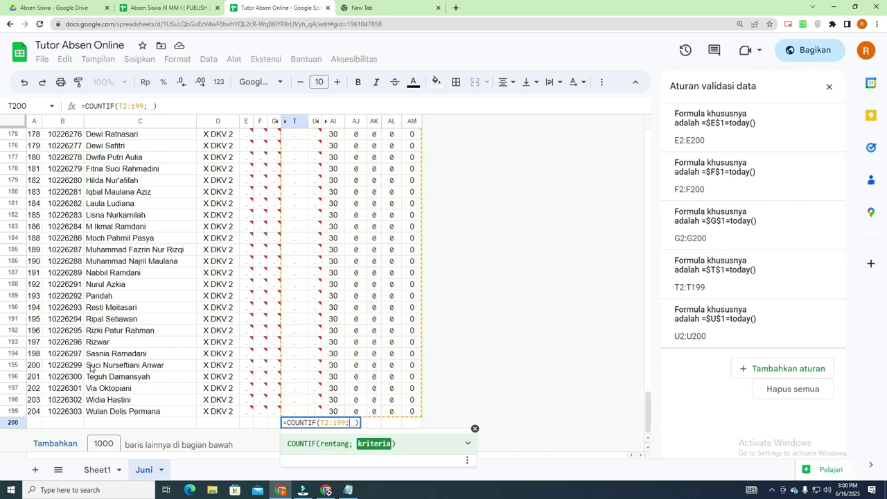
key("BackSpace")
left_click(328, 422)
type("t")
left_click(353, 422)
type("\"")
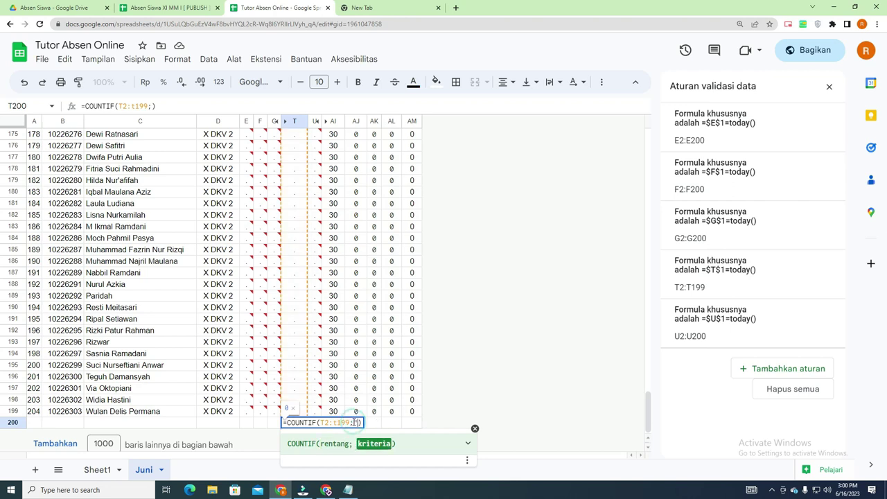
type(".\"")
key("Return")
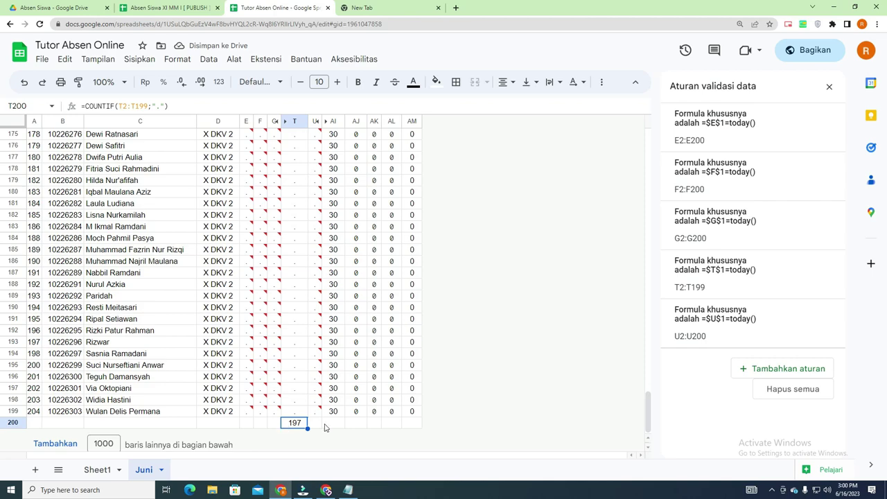
Renumber the No column consecutively from 1 to 198 across A2:A199
left_click_drag(648, 412, 625, 119)
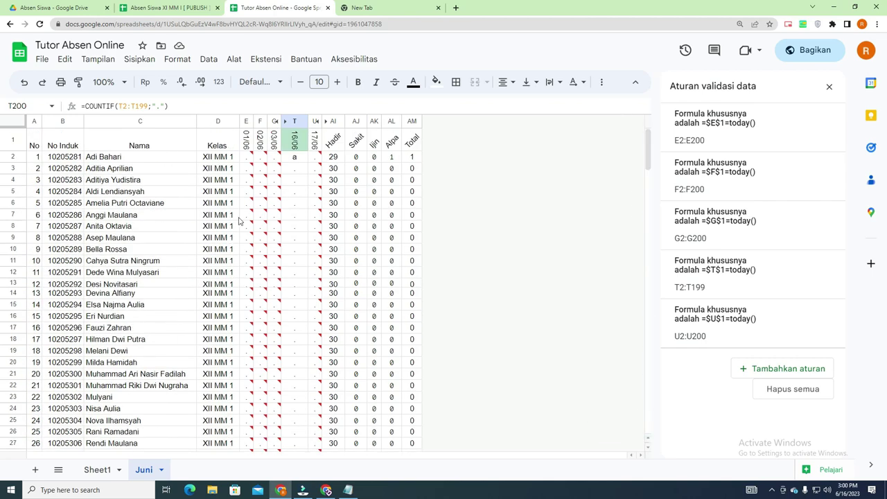
left_click_drag(39, 158, 34, 400)
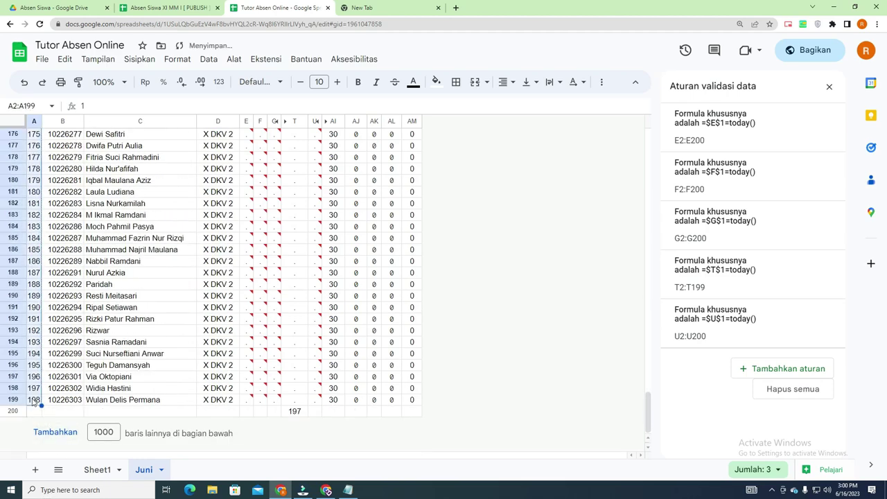
Change the formula in cell T200 to =198-COUNTIF(T2:T199;".") so it counts the absent students under 16/06
left_click(293, 412)
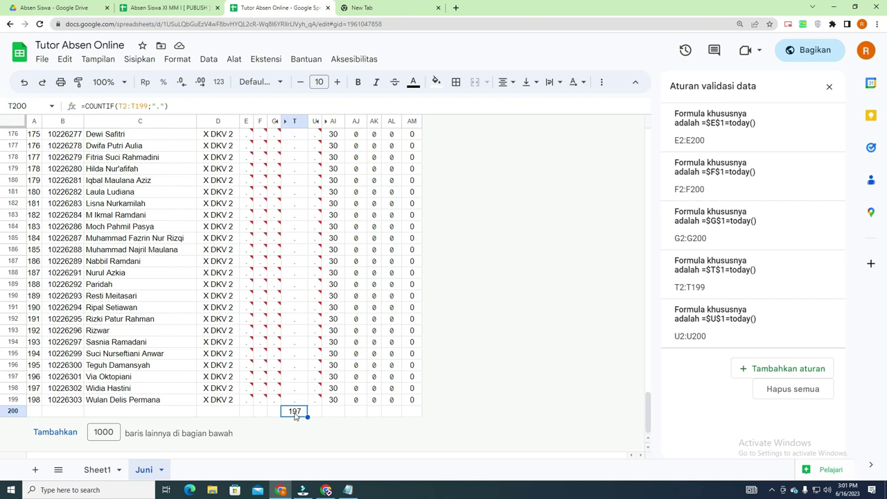
double_click(294, 411)
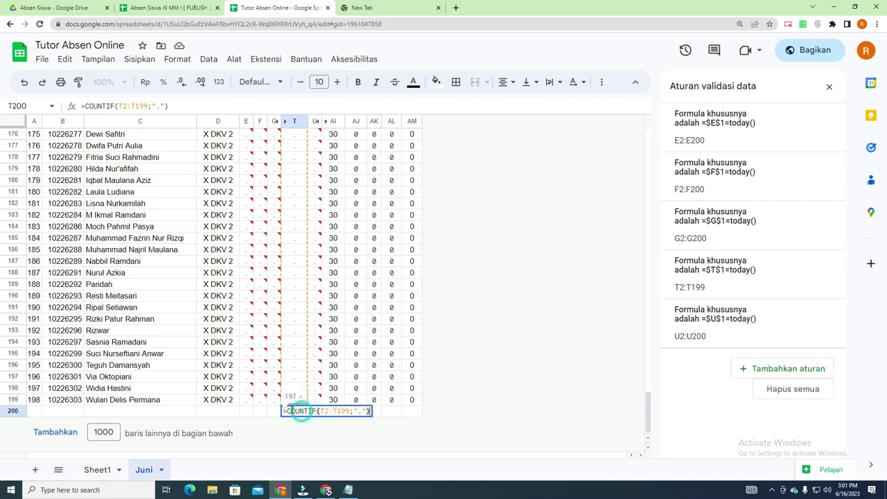
left_click(287, 411)
type("198-")
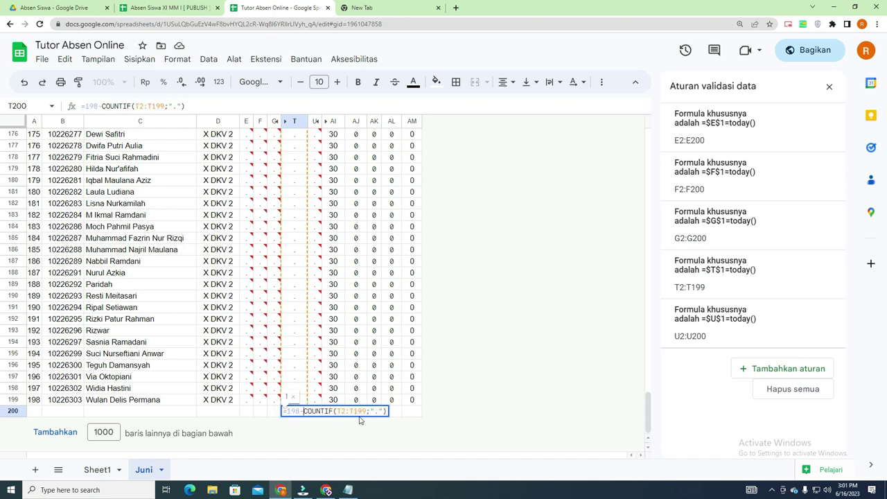
key("Return")
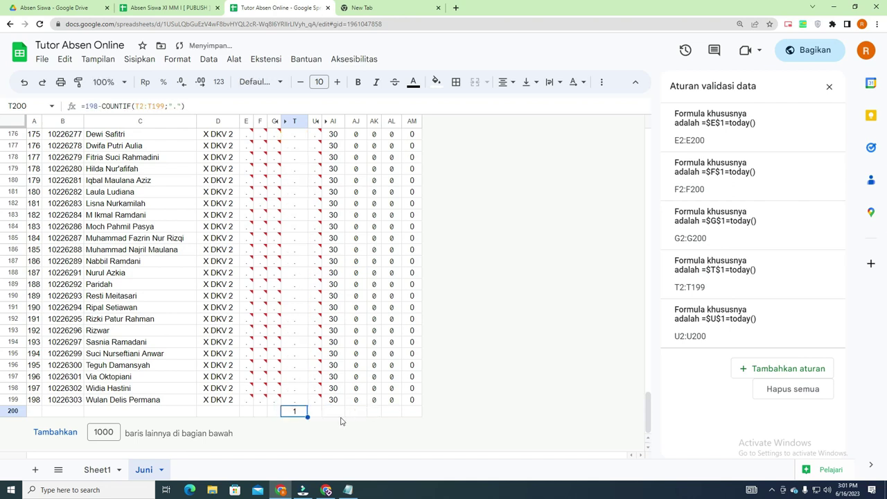
double_click(297, 411)
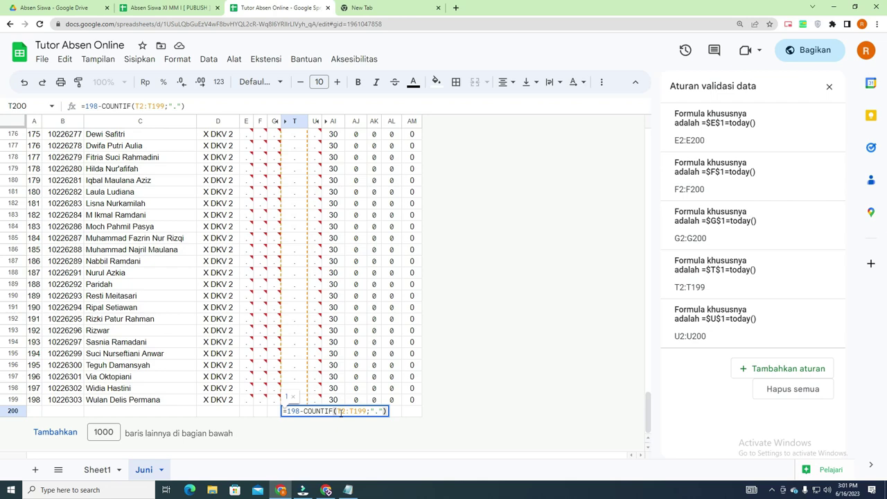
key("Return")
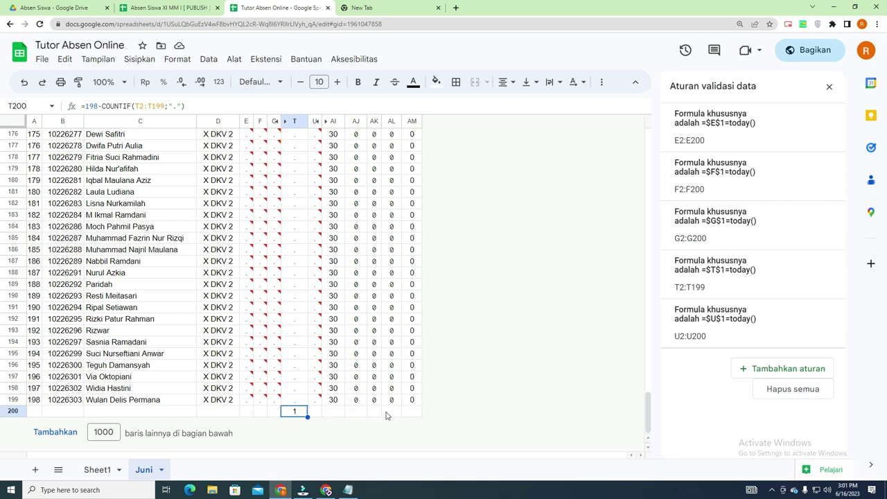
Fill the "a" entry from T2 down through T25 under 16/06 and check the total in T200
left_click_drag(648, 411, 649, 149)
left_click(296, 160)
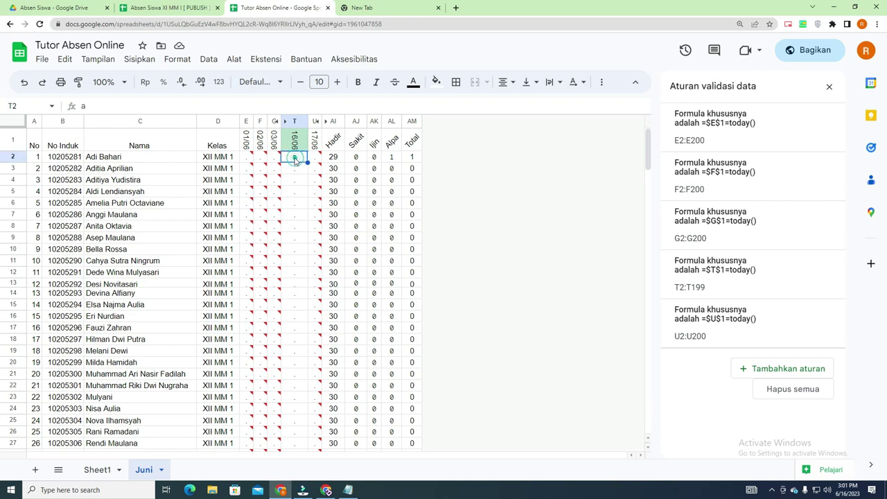
left_click_drag(307, 162, 306, 424)
left_click_drag(647, 151, 647, 416)
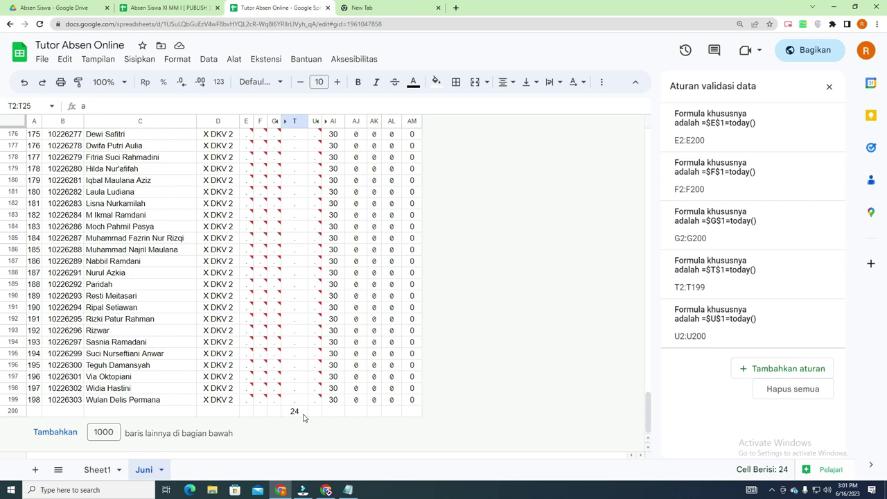
Insert one blank row below row 200 and increase the height of row 200
right_click(21, 409)
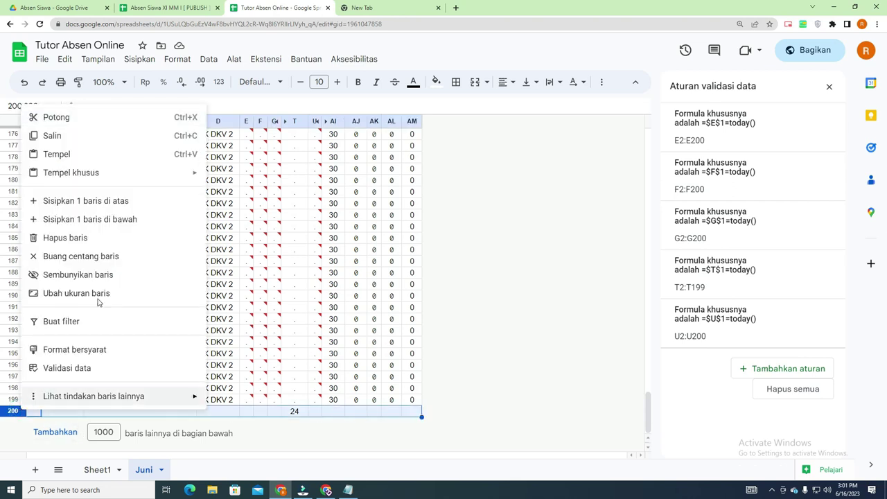
left_click(111, 219)
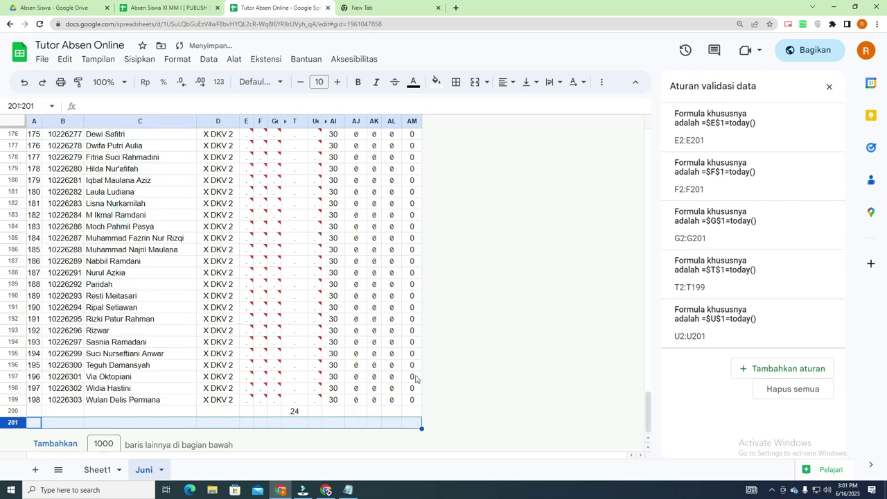
left_click(142, 411)
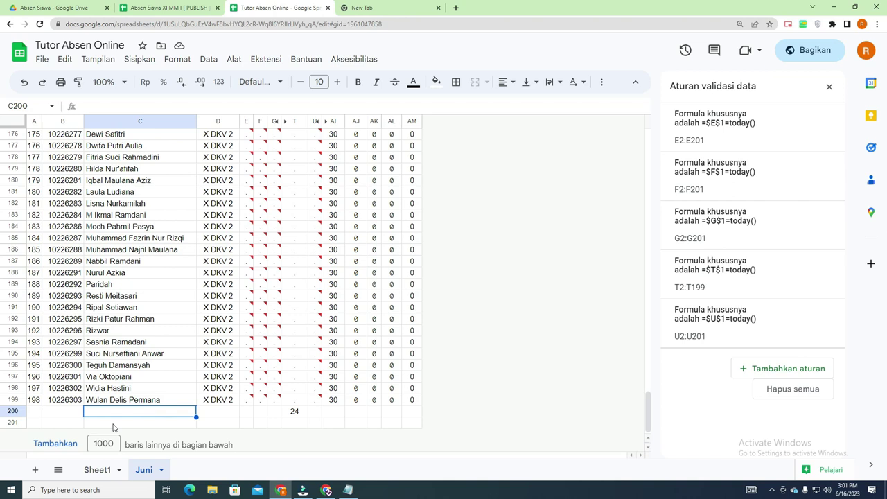
scroll(141, 405, "down", 1)
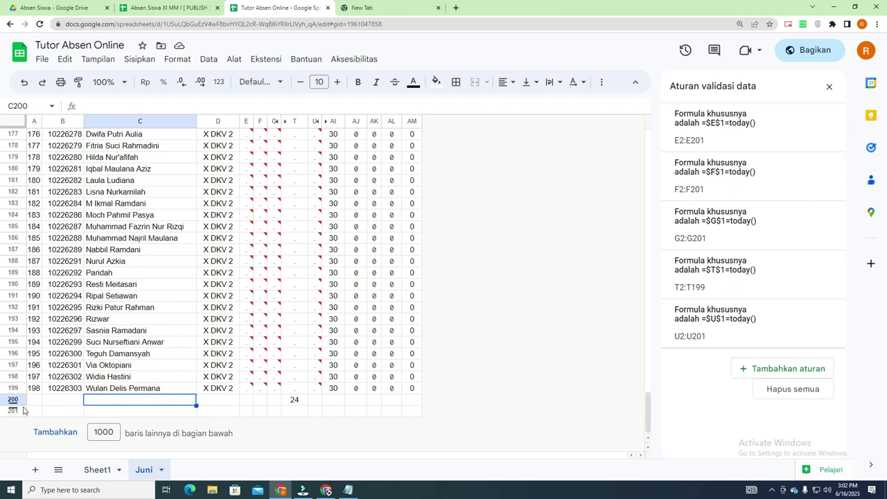
left_click(12, 408)
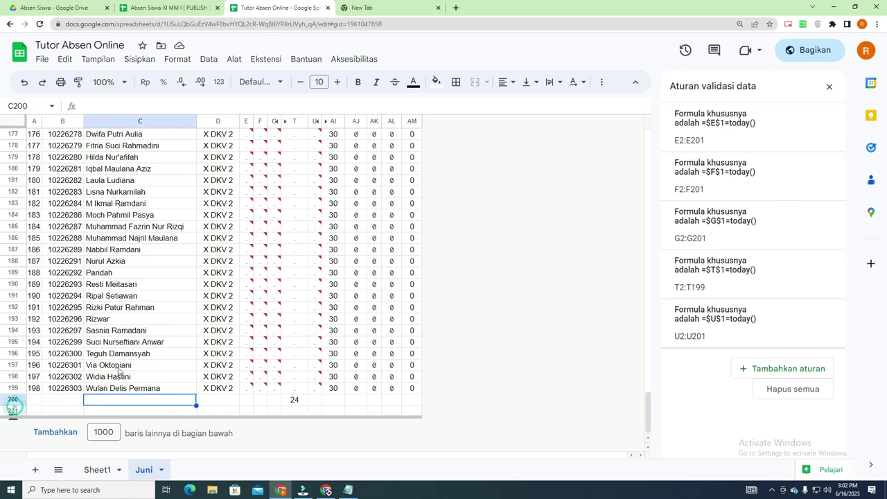
Fill cell C200 with the standard green and enter the label "Kirim Laporan" in it
left_click(436, 81)
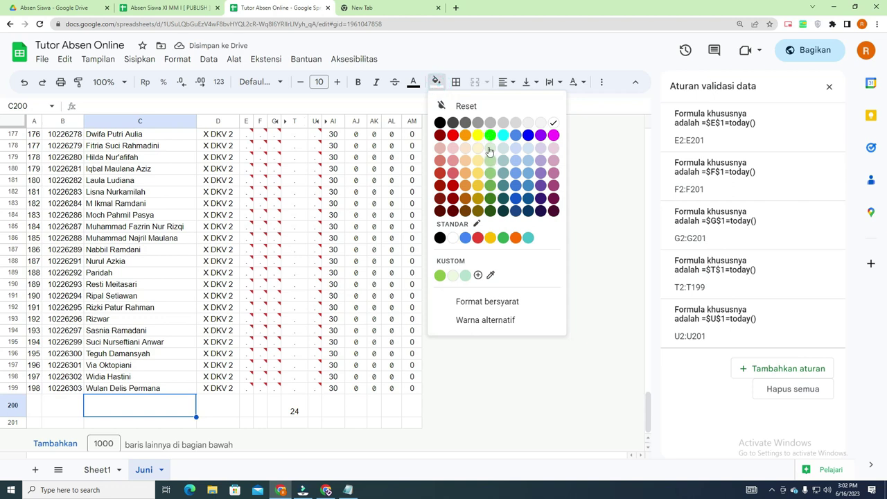
left_click(491, 184)
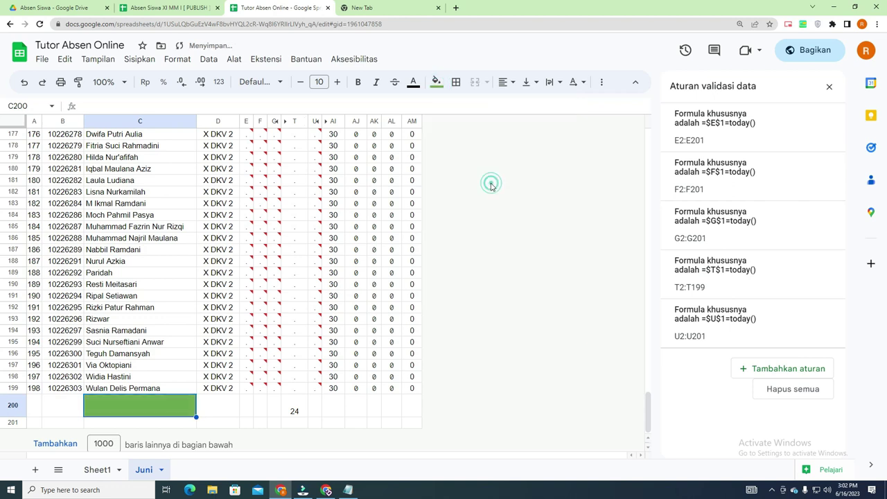
left_click(437, 82)
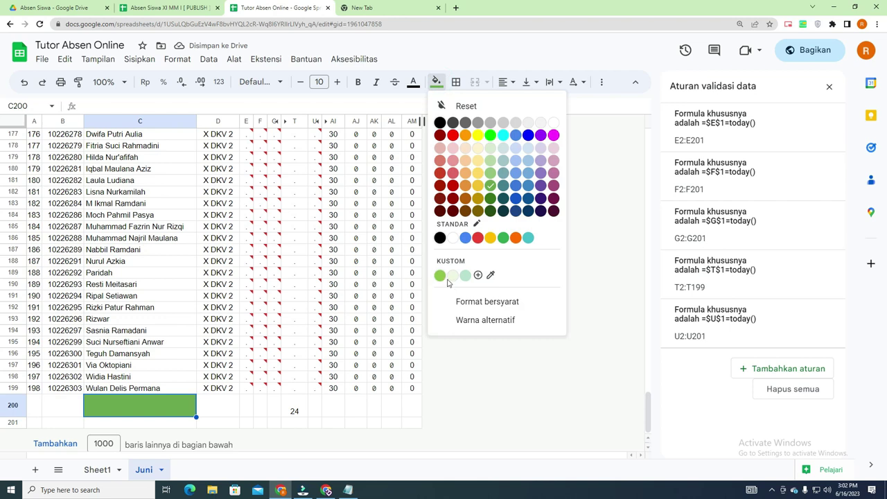
left_click(503, 238)
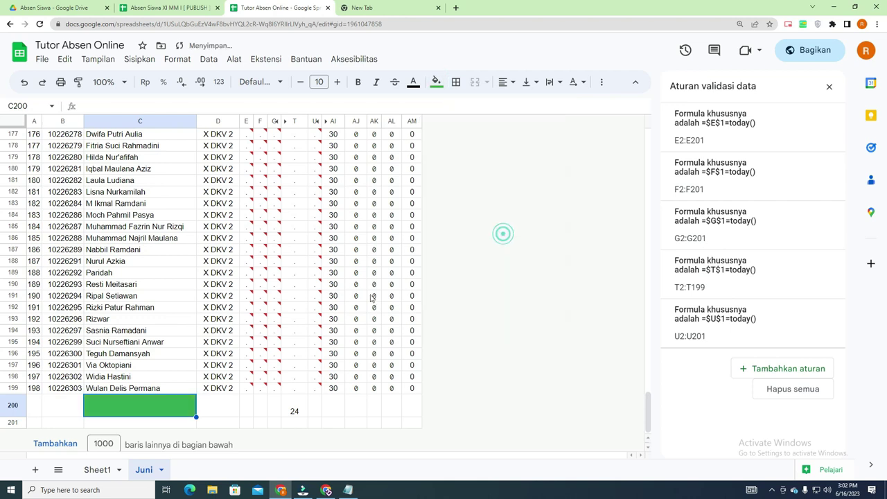
type("Kirim Laporan")
key("Return")
Centre the "Kirim Laporan" label horizontally and vertically in cell C200
left_click(161, 400)
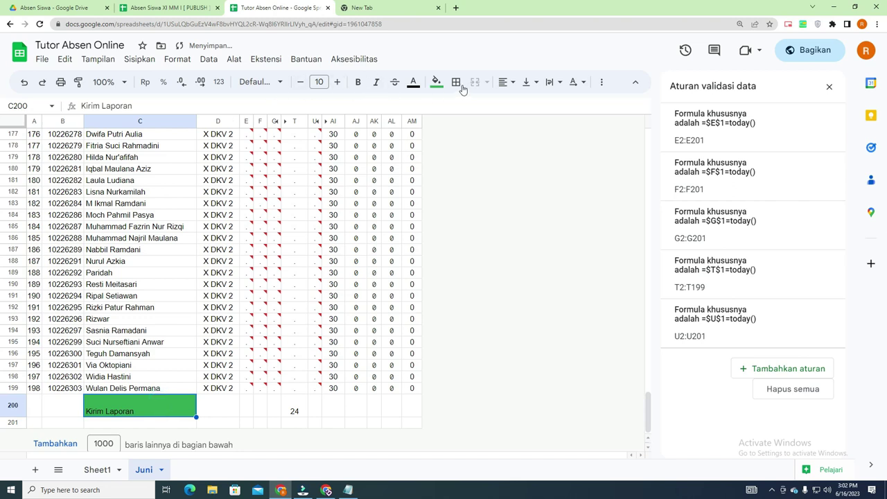
left_click(503, 82)
left_click(527, 104)
left_click(527, 82)
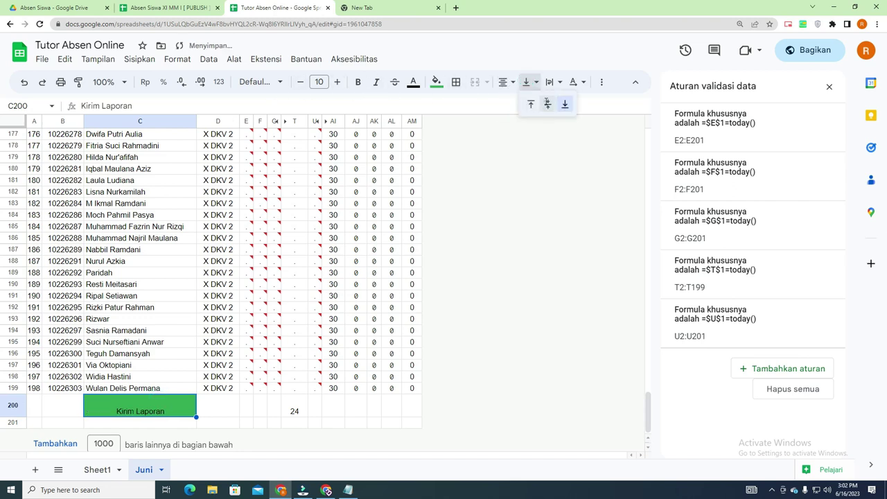
left_click(547, 104)
Turn the label in C200 into the formula =HYPERLINK("";"Kirim Laporan") with an empty URL
double_click(158, 413)
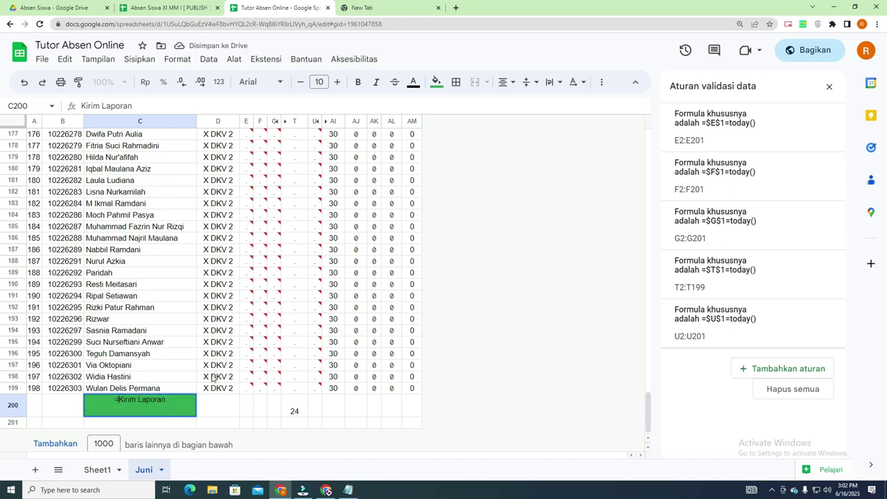
key("Home")
type("= ")
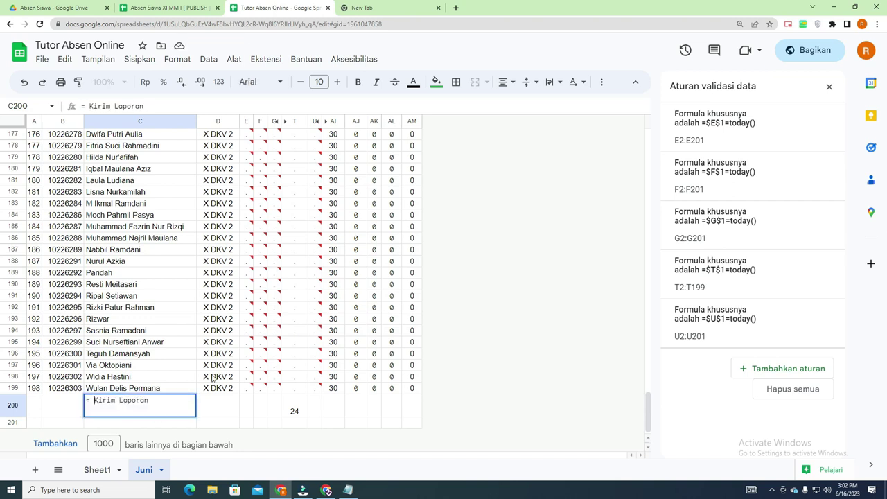
type("hy")
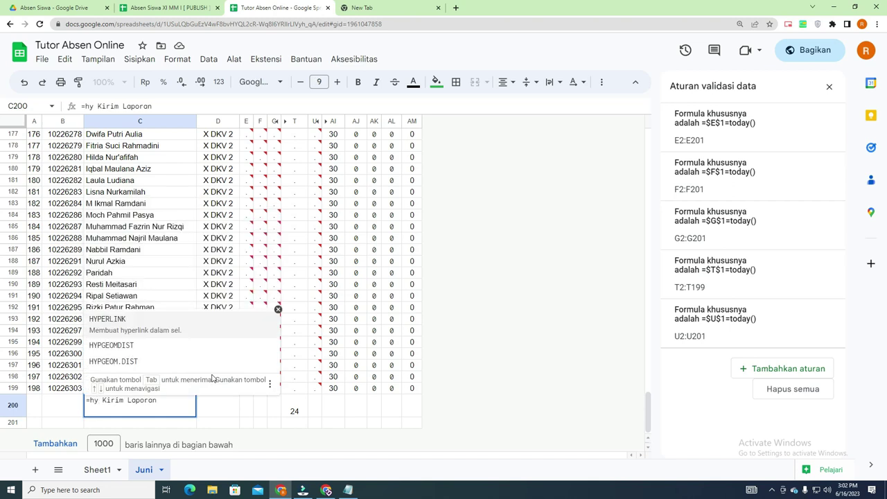
left_click(191, 320)
type("\"\"\"")
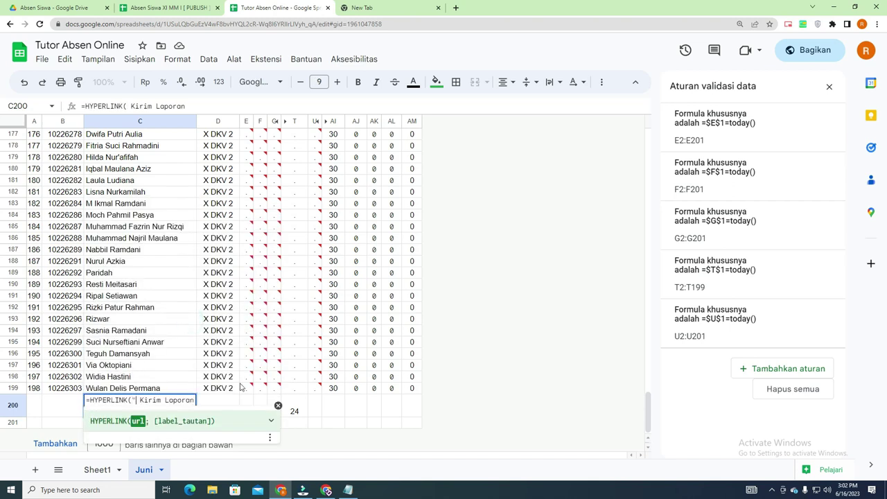
key("BackSpace")
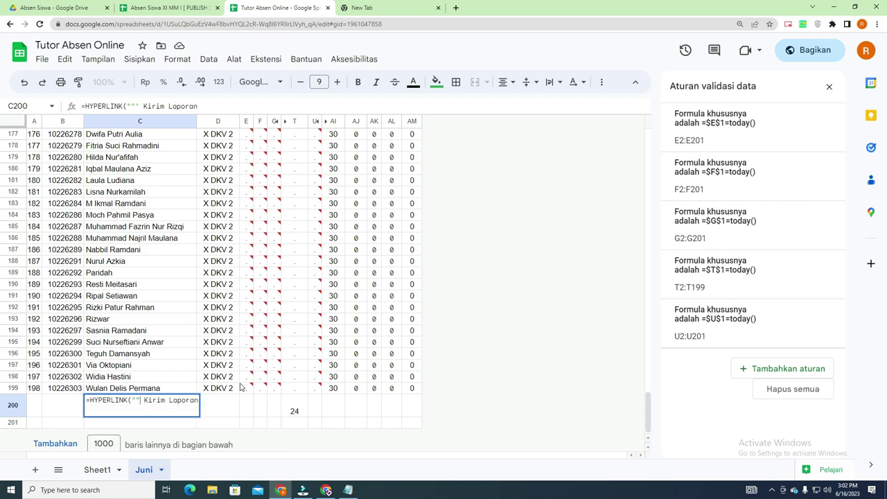
type(":")
type("\"\"")
key("ctrl+Left")
key("ctrl+Left")
key("BackSpace")
key("BackSpace")
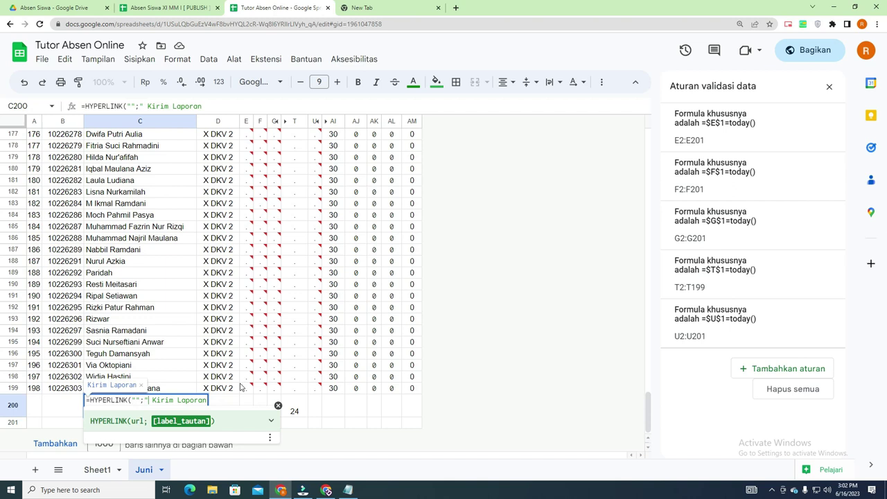
type("\"")
key("Return")
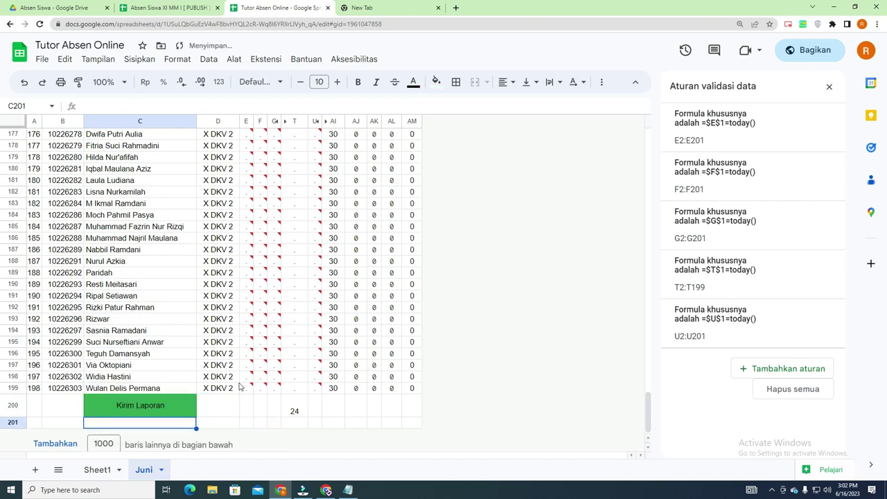
left_click(143, 404)
double_click(143, 405)
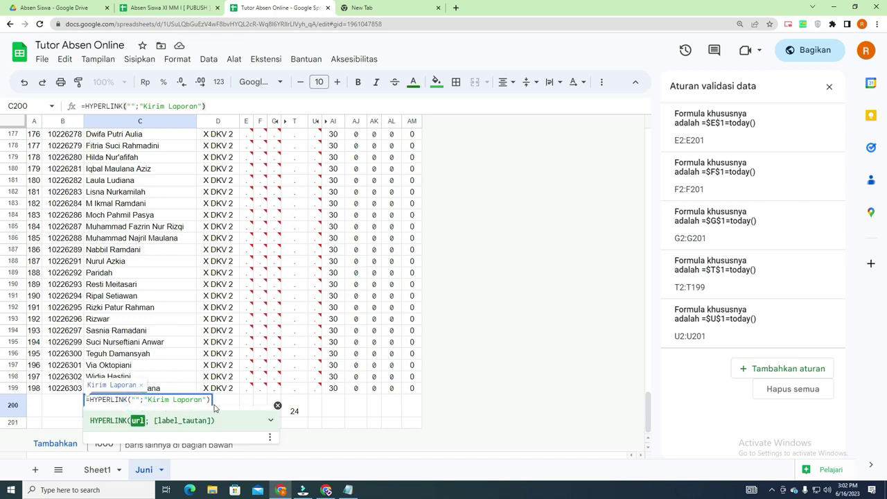
left_click(235, 404)
left_click(234, 403)
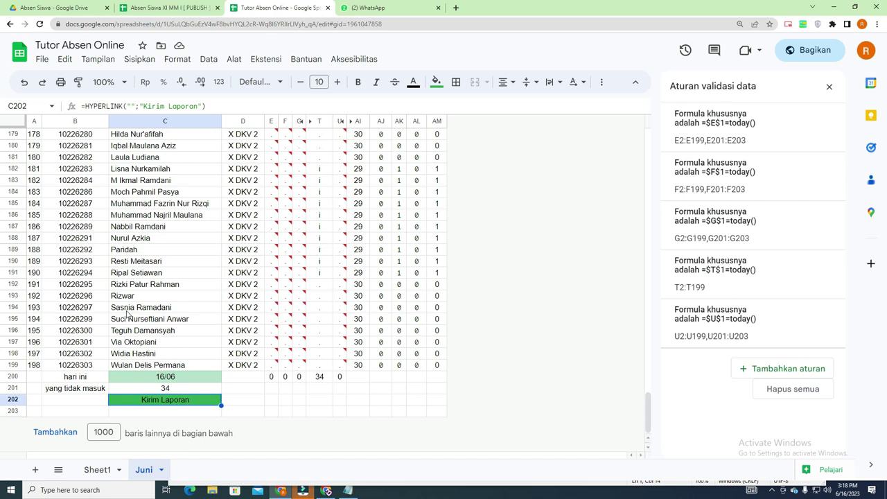
double_click(167, 402)
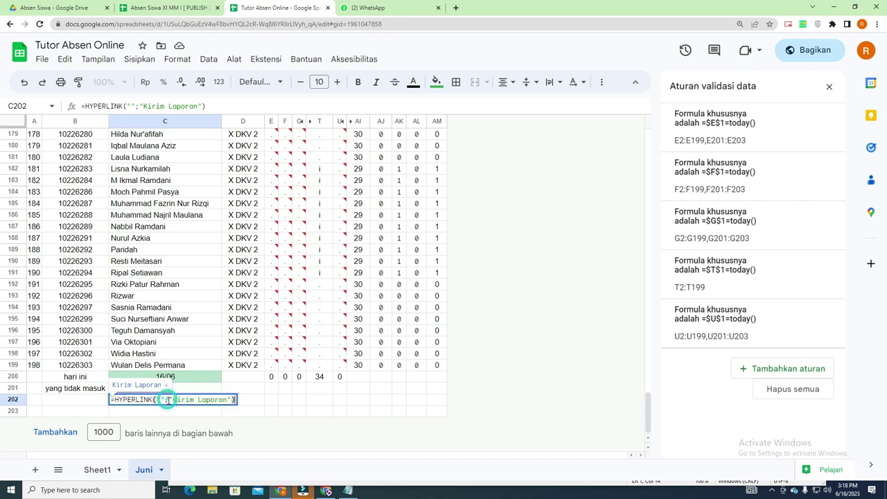
left_click(168, 401)
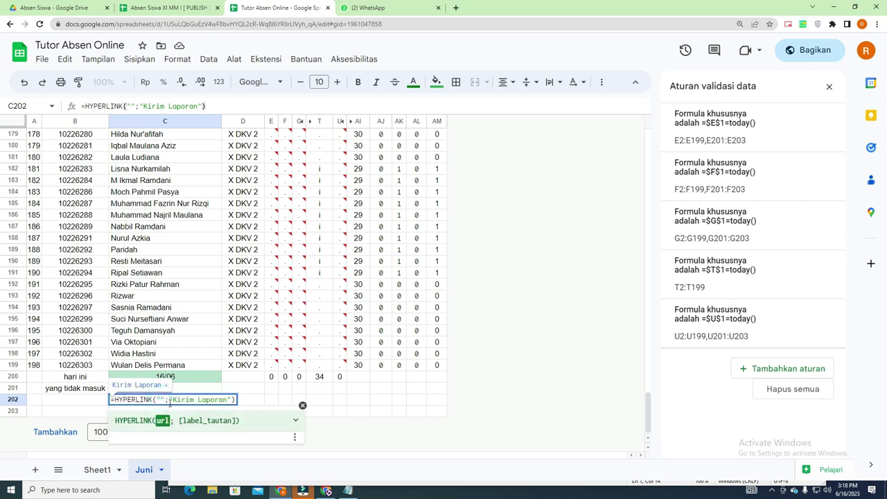
key("ctrl+v")
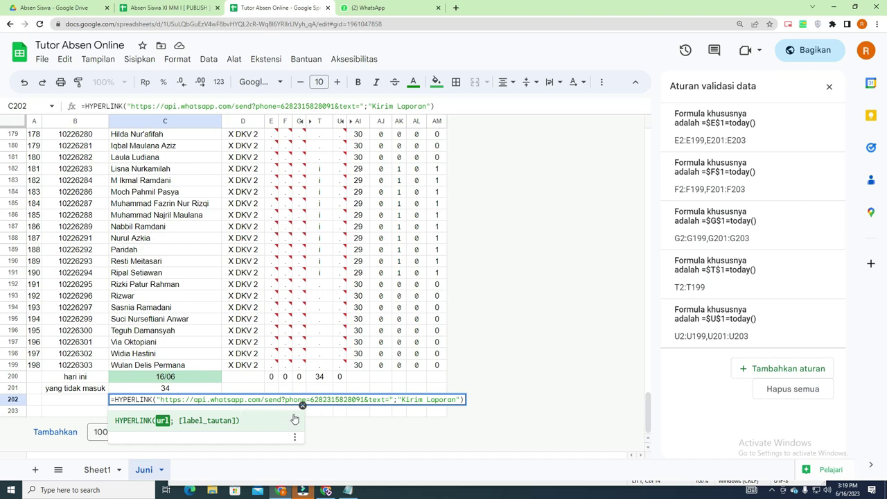
Add the message " iji saya ingin melaporkan absen hari ini " after &text= in the URL of the Kirim Laporan formula in C202
left_click_drag(363, 399, 309, 404)
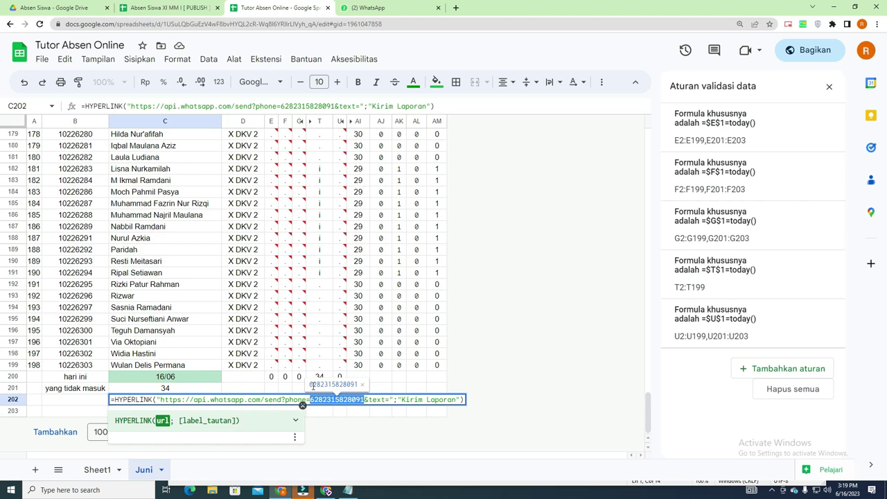
left_click(386, 401)
left_click(389, 399)
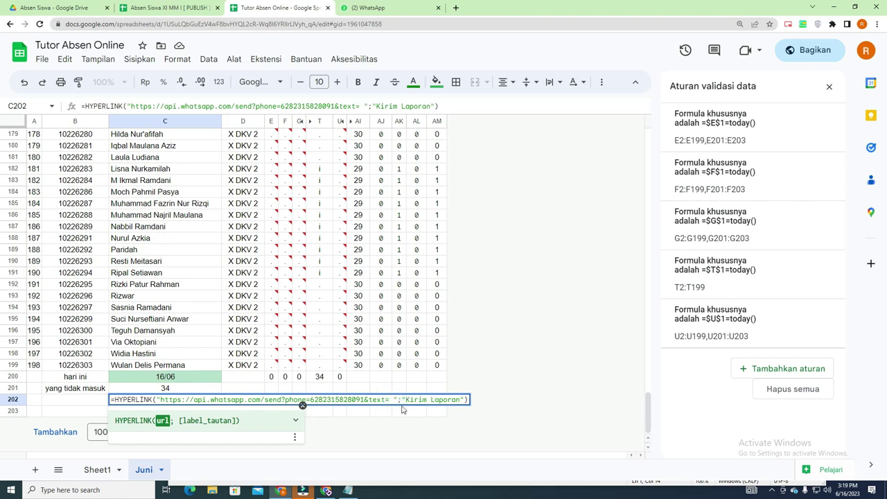
type("iji")
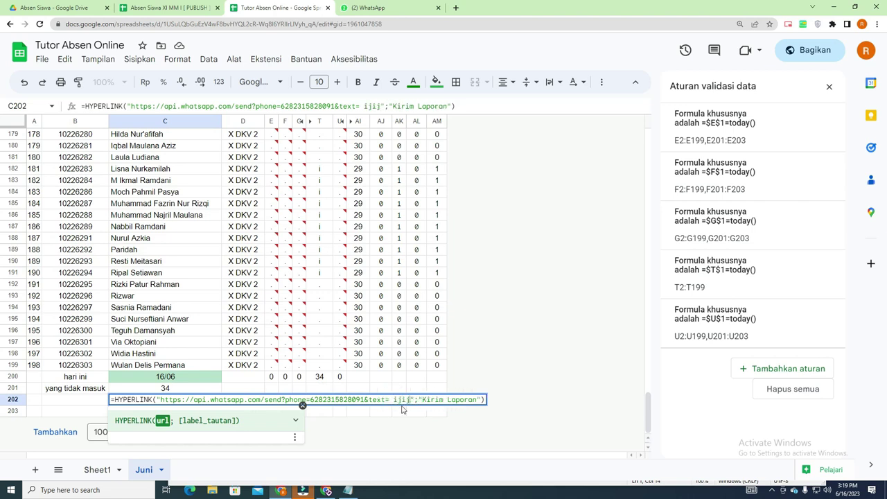
type(" saya ingin ")
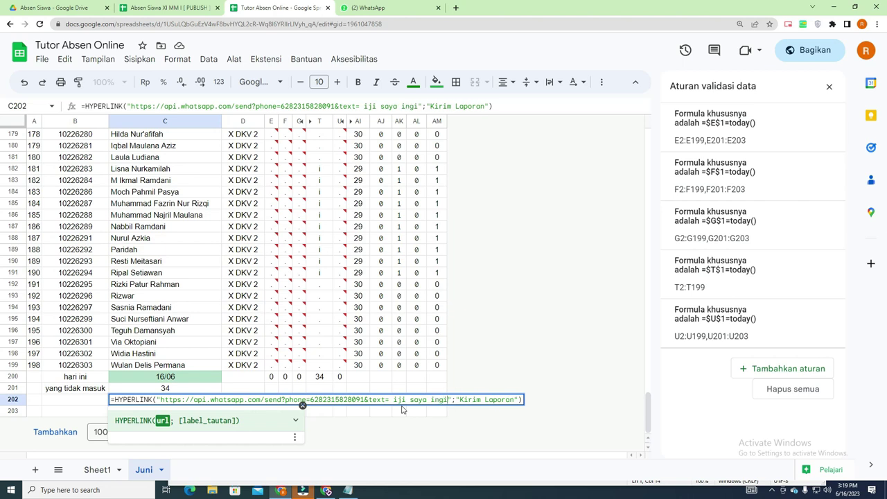
type("melaporkan ")
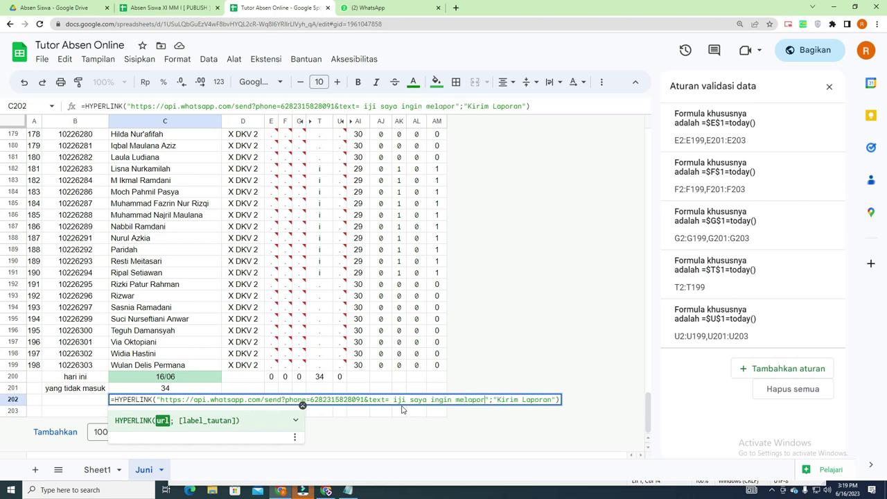
type("absi")
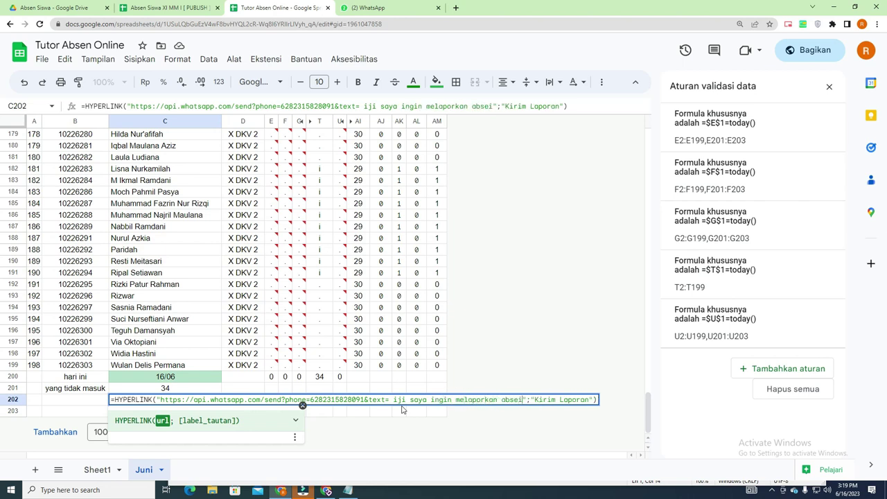
key("BackSpace")
type("en hari in")
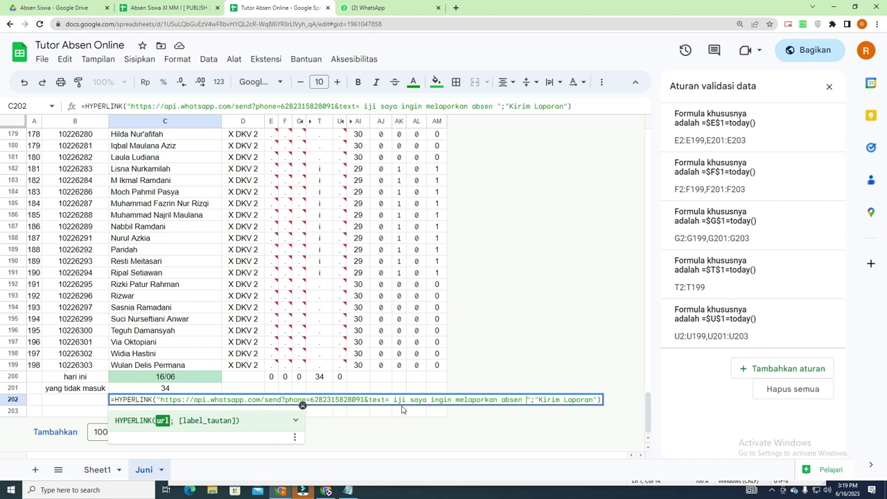
type("i")
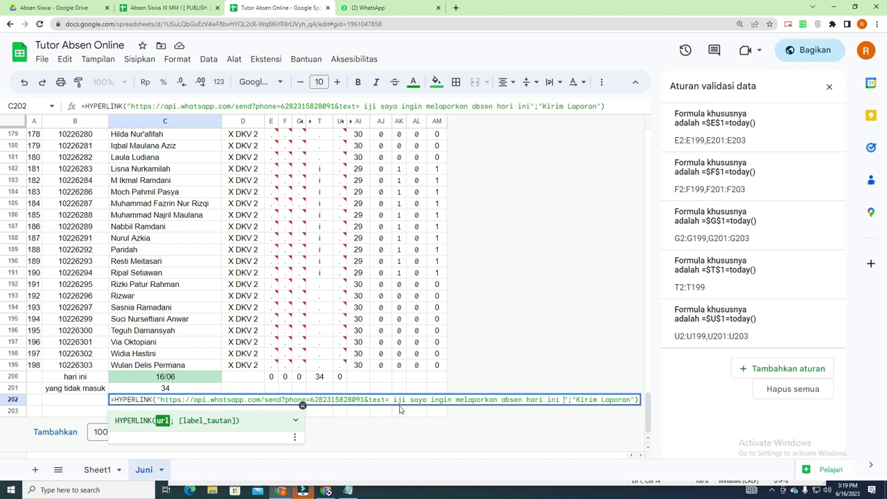
Append &C201&" Siswa Tidak Masuk" to the URL argument of the HYPERLINK formula and commit it
left_click(568, 400)
type("&")
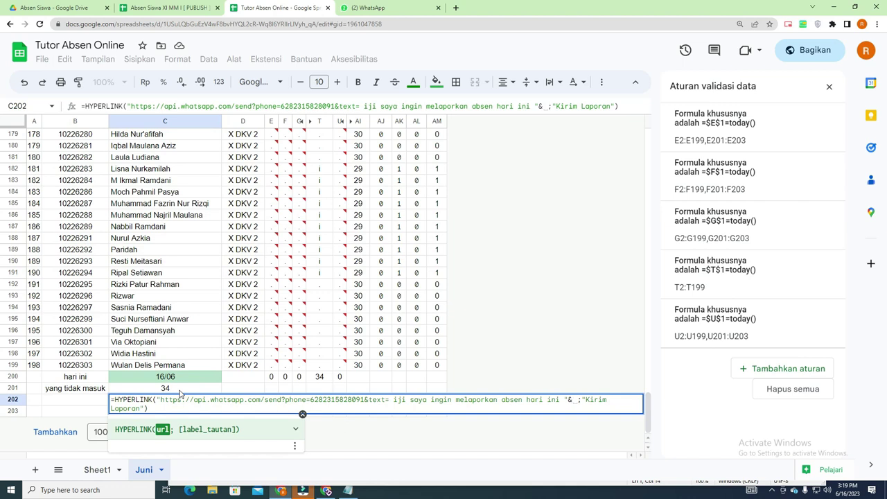
left_click(178, 391)
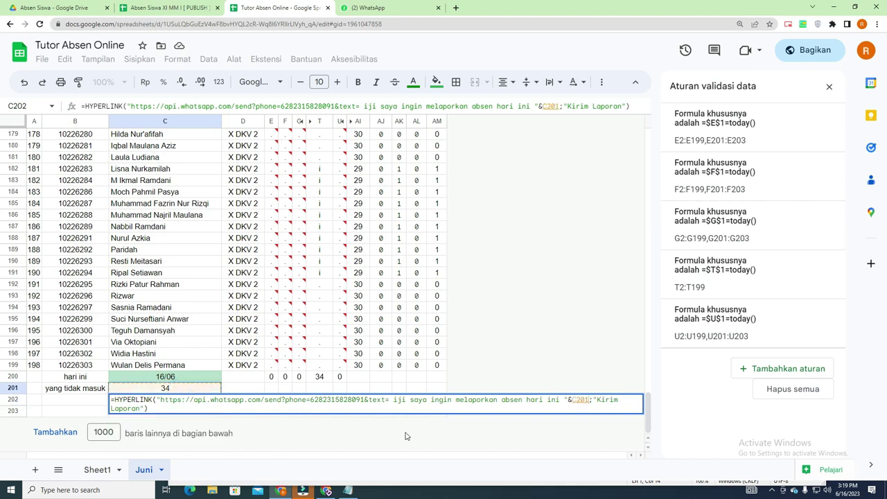
type("&\" \"")
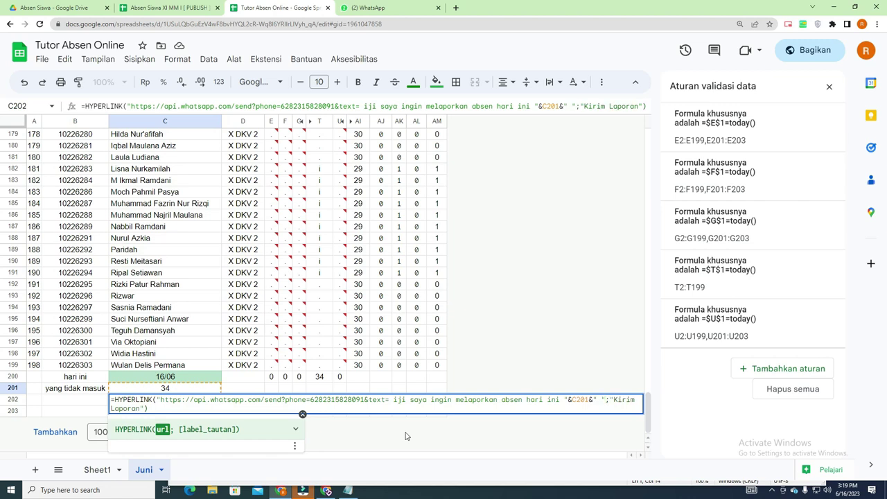
type("Siswa Tidak Masuk")
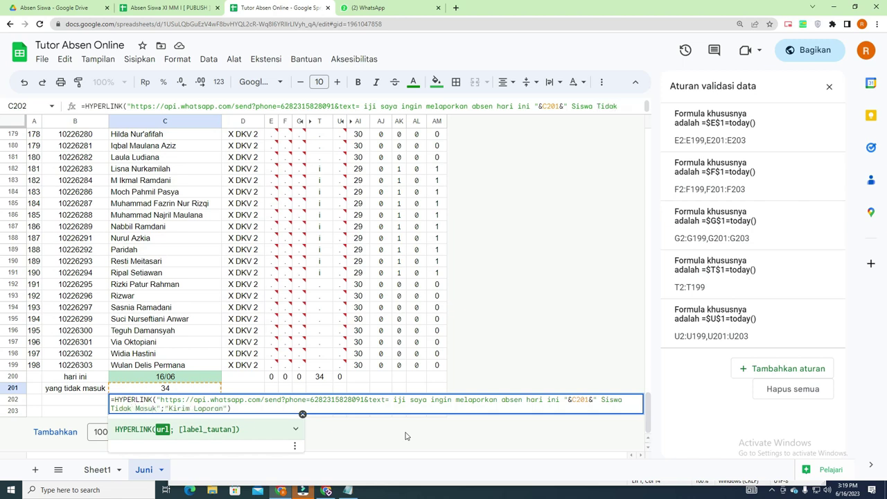
key("Return")
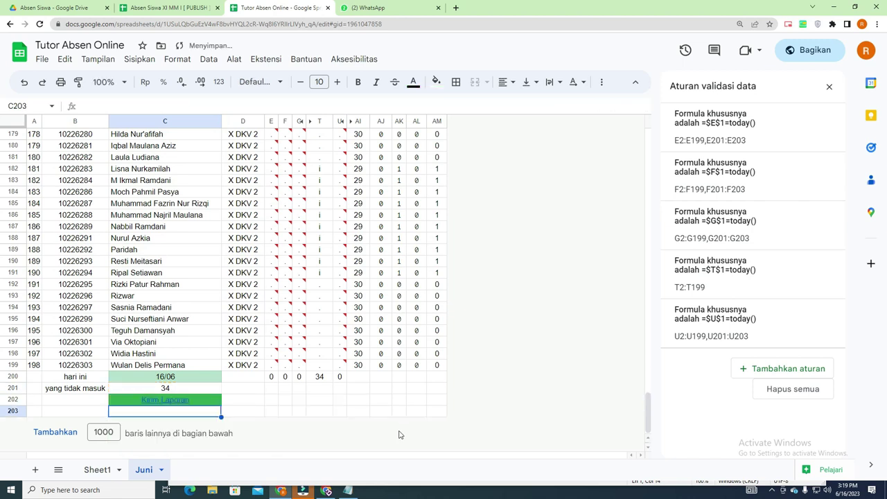
Test the Kirim Laporan link in C202 and close the WhatsApp desktop window that it launches
left_click(203, 402)
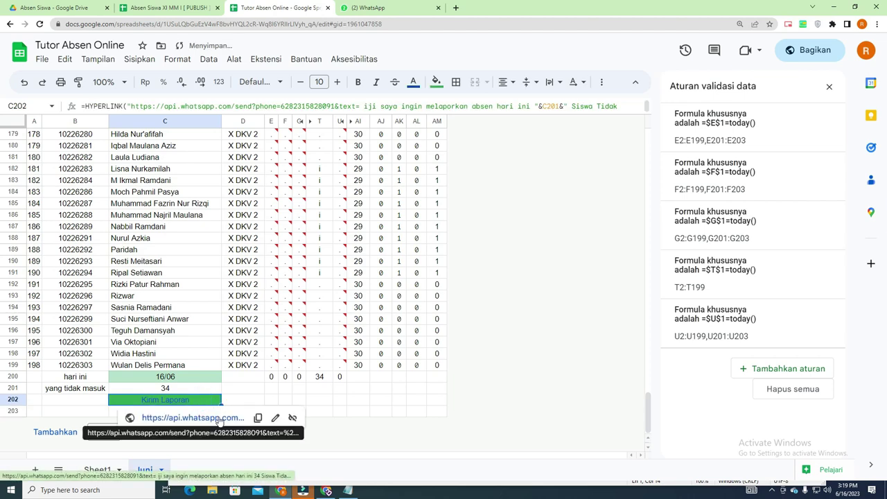
left_click(218, 416)
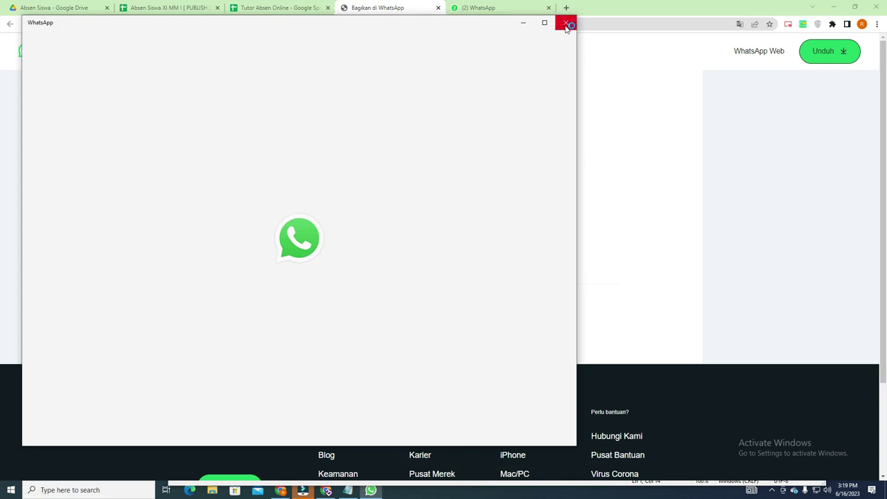
left_click(567, 26)
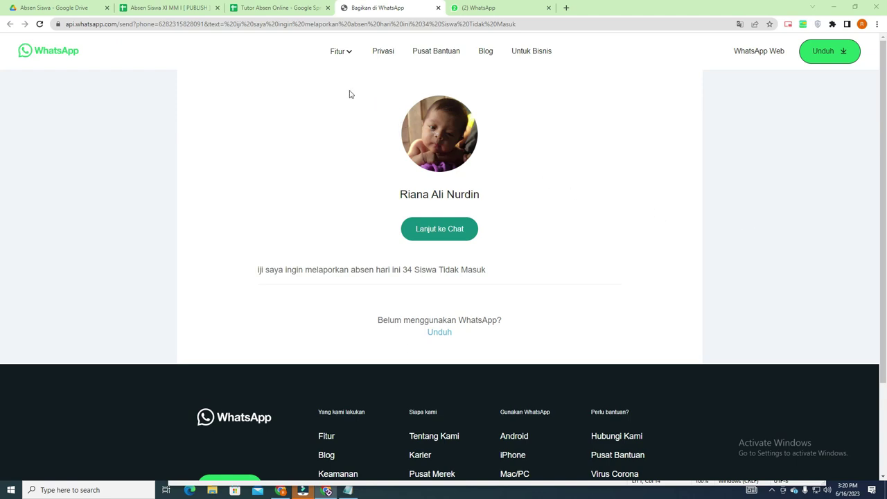
Glance at the Absen Siswa XI MM I reference workbook, and review Tutor Absen Online's attendance rows, daily totals and Kirim Laporan link preview
left_click(178, 7)
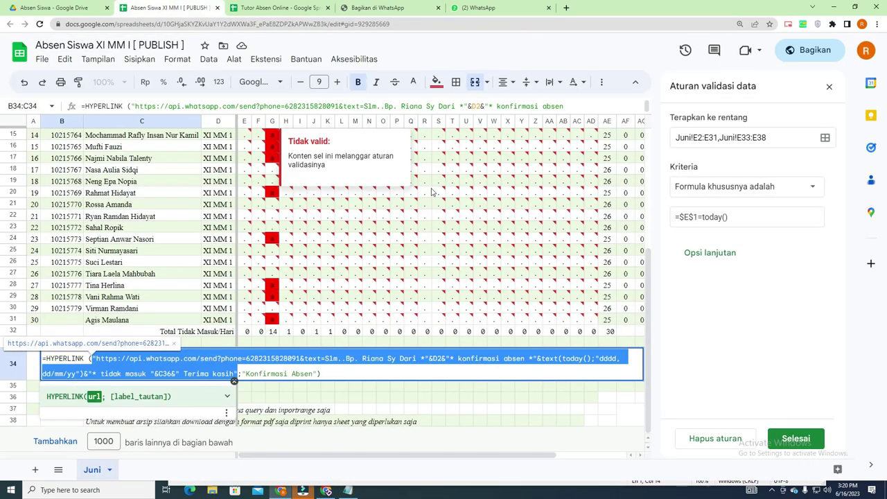
left_click(266, 7)
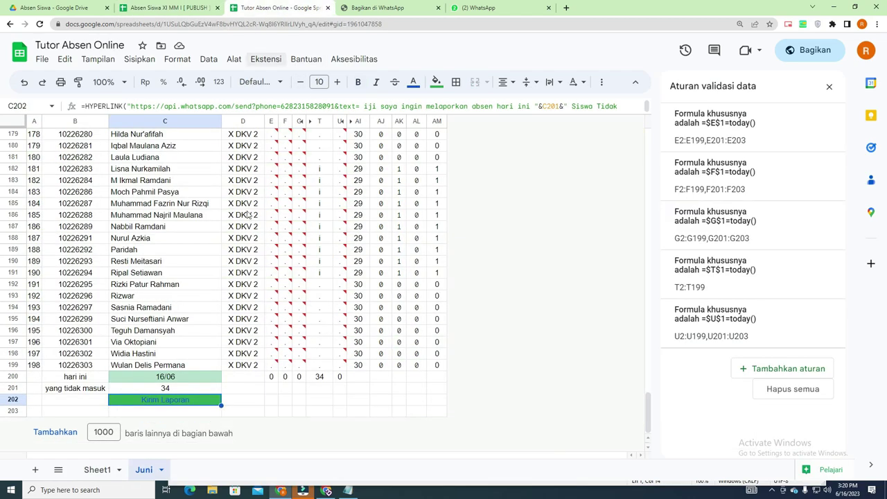
left_click(436, 225)
scroll(379, 281, "up", 10)
scroll(379, 280, "up", 20)
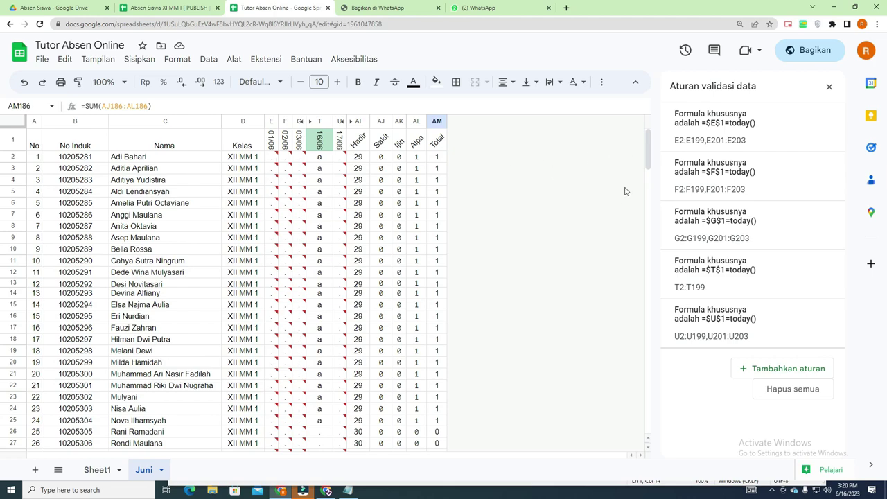
left_click_drag(647, 158, 545, 448)
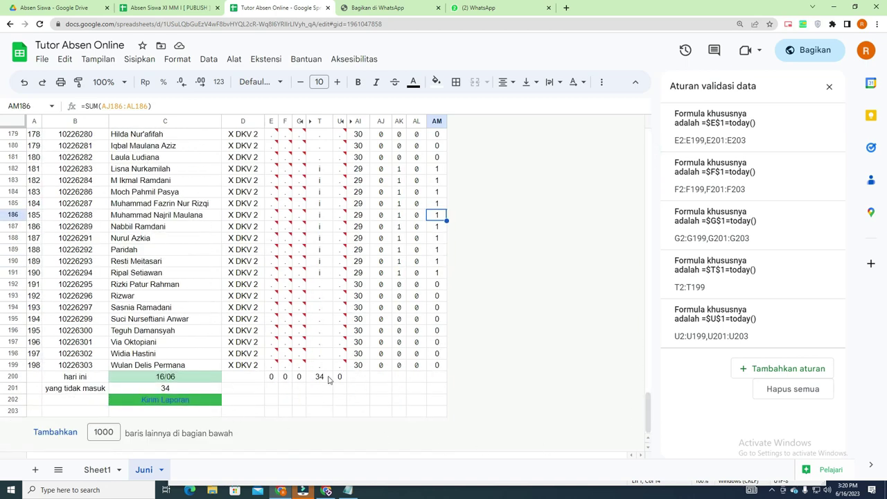
left_click(178, 402)
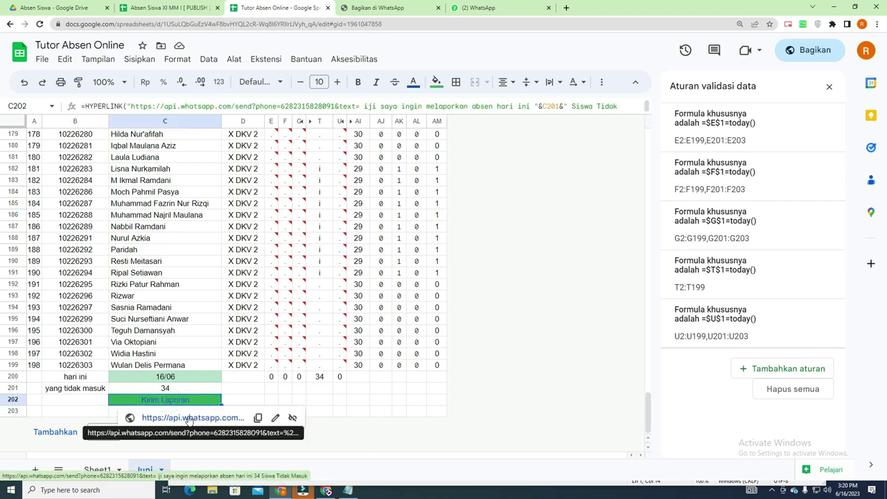
left_click(499, 277)
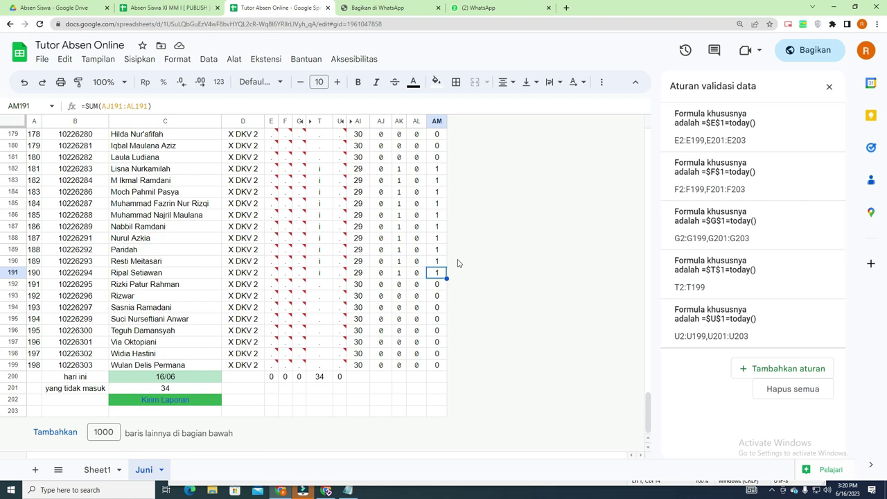
Review the general access options and the add-people field in the spreadsheet's sharing settings, and close them without changes
left_click(42, 60)
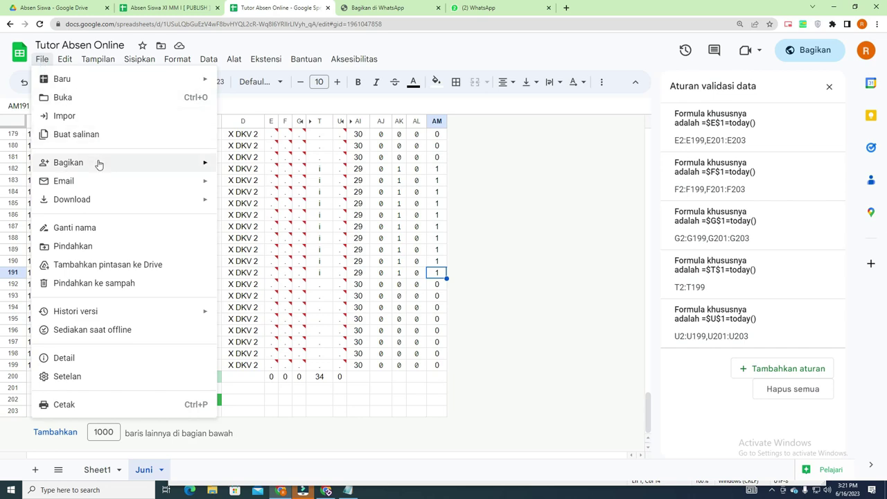
mouse_move(98, 162)
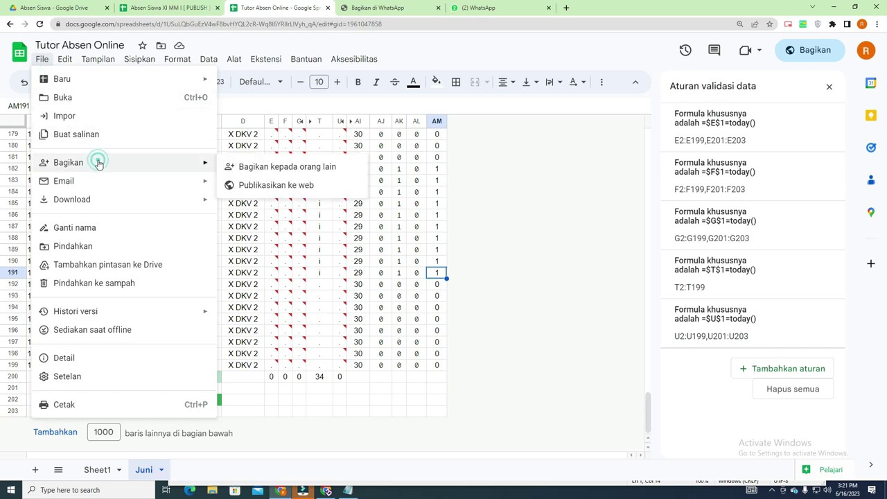
left_click(263, 170)
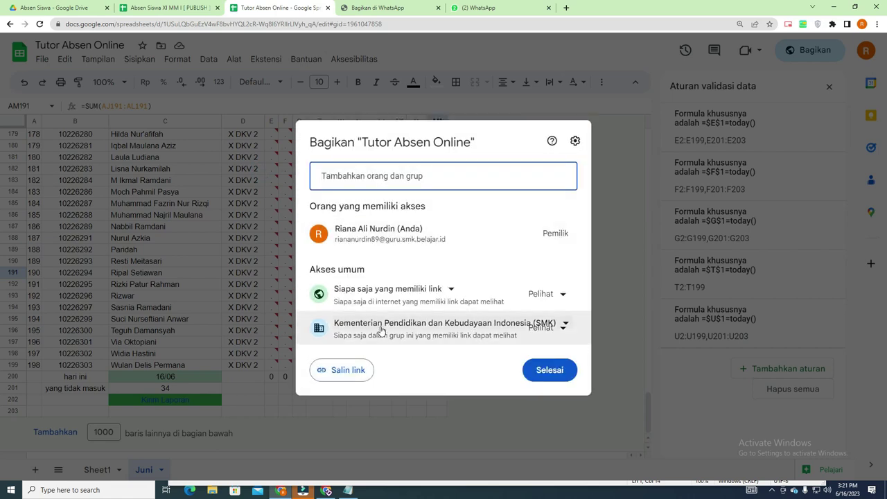
left_click(379, 328)
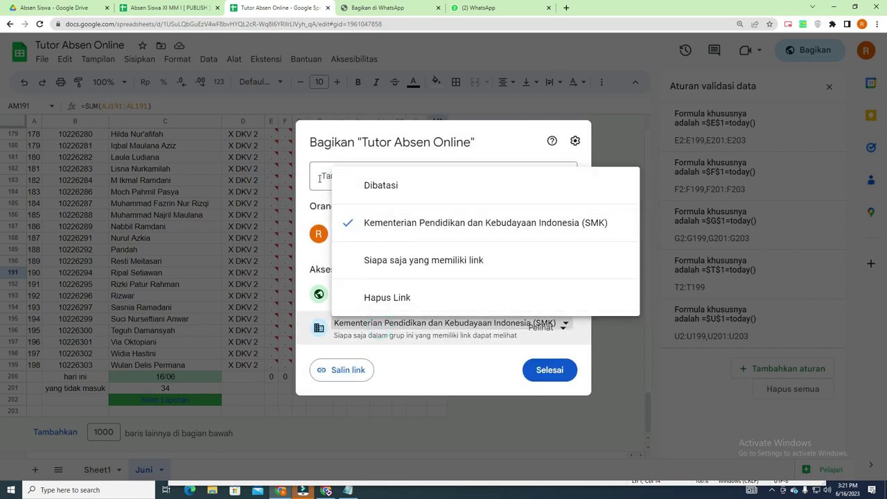
left_click(325, 176)
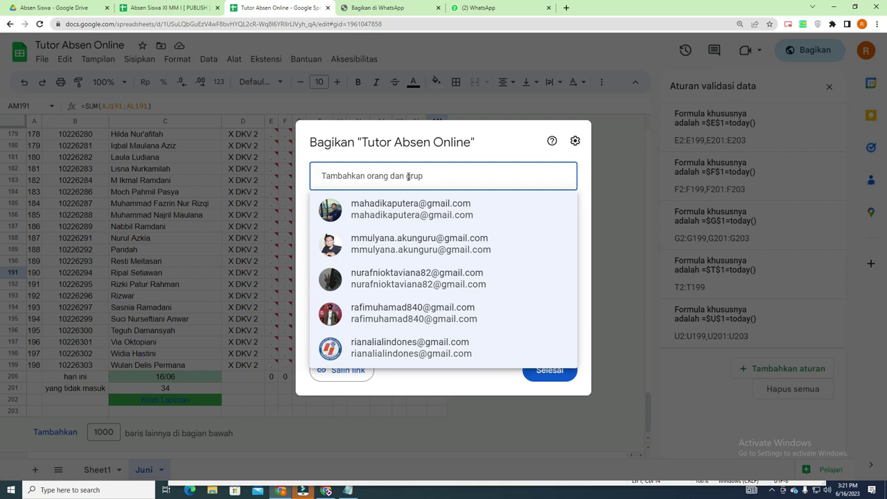
left_click(511, 142)
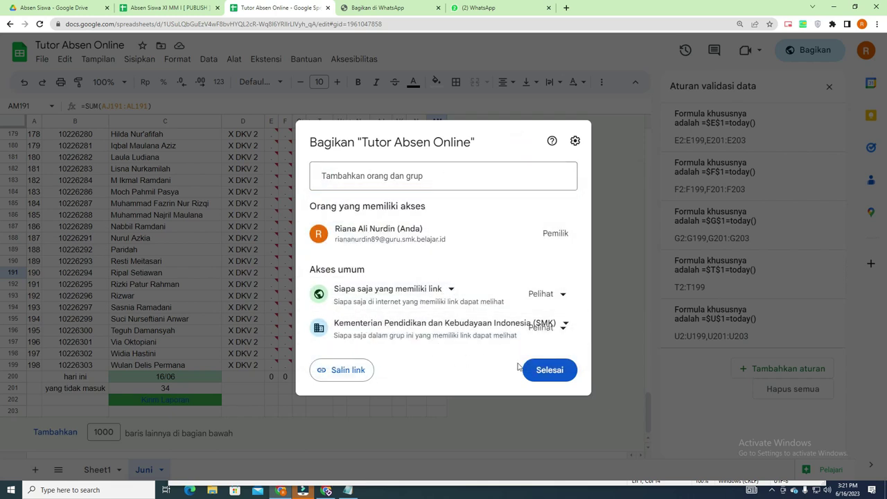
left_click(565, 370)
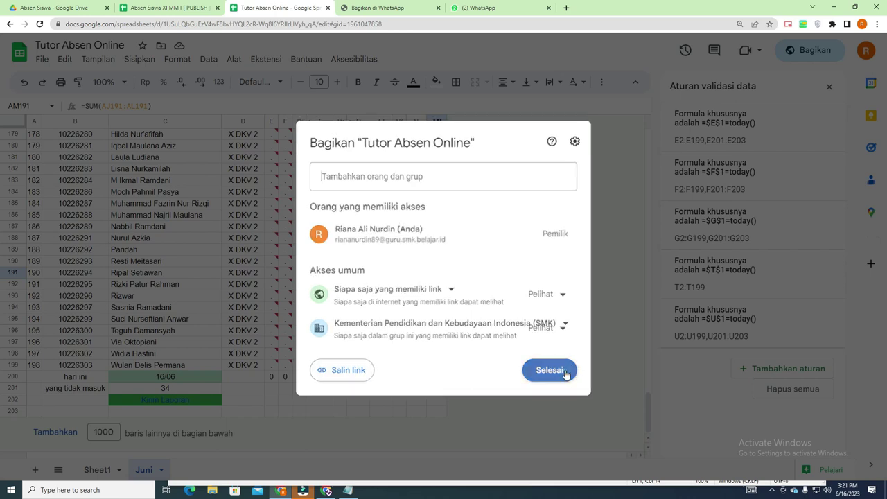